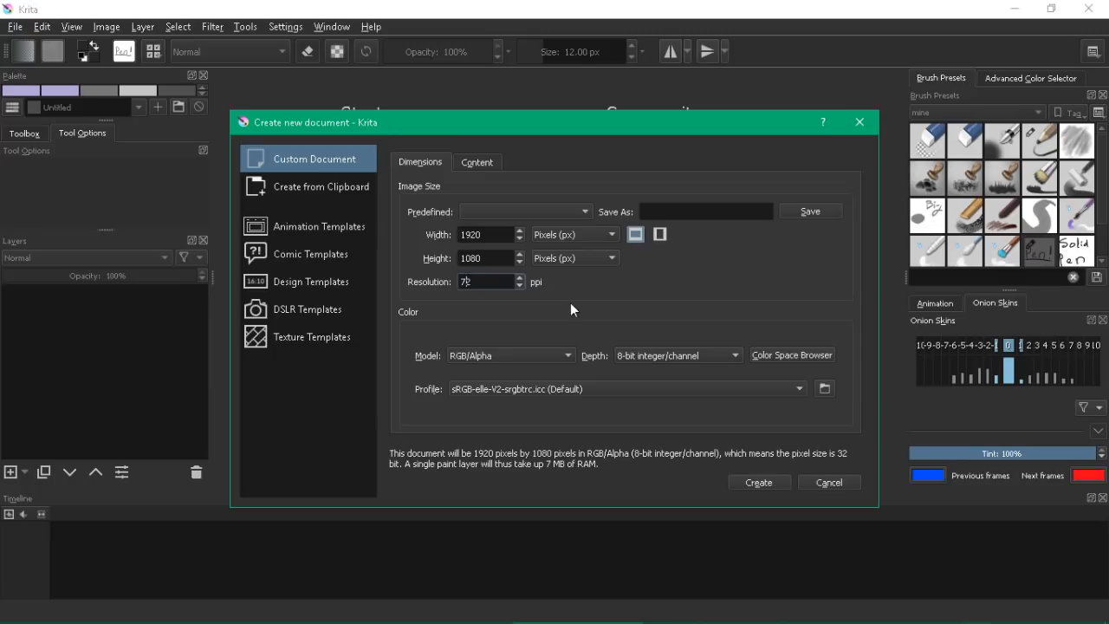
# Step: Create the 1920 by 1080 px RGB/Alpha document, fit it in view, and switch to the "new art" workspace
pyautogui.click(757, 482)
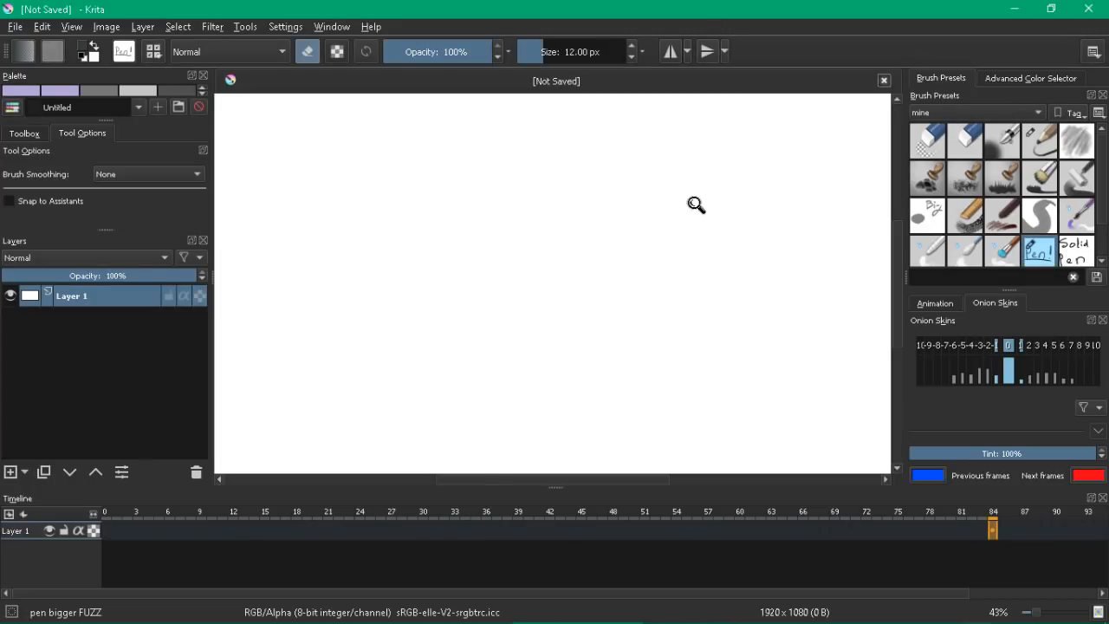
pyautogui.moveTo(696, 204)
pyautogui.mouseDown()
pyautogui.moveTo(676, 219)
pyautogui.moveTo(693, 191)
pyautogui.mouseUp()
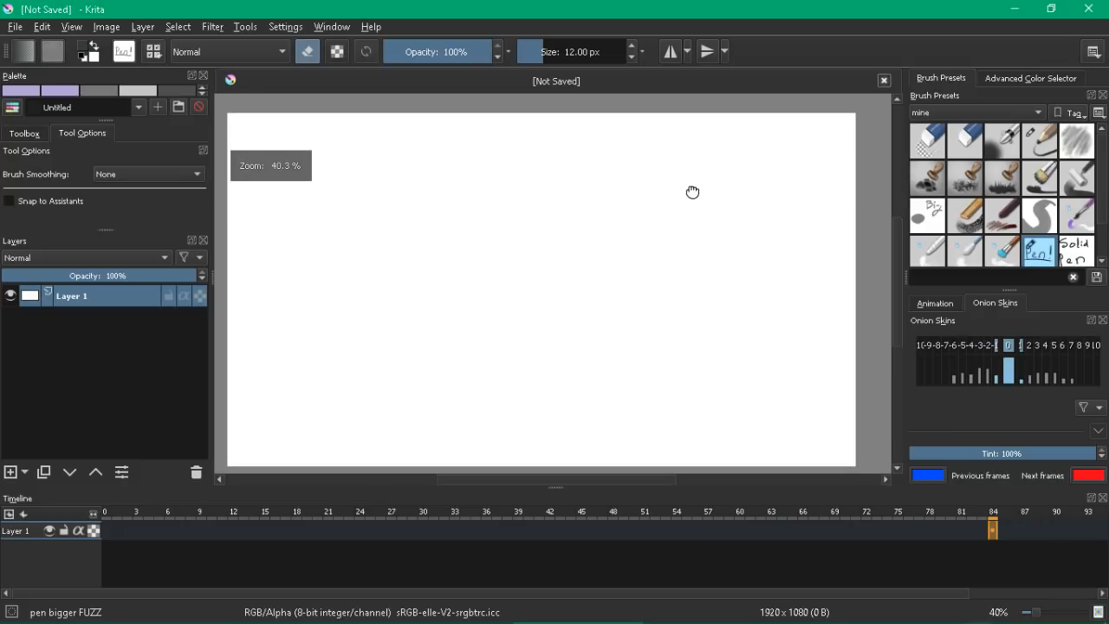
pyautogui.click(1091, 53)
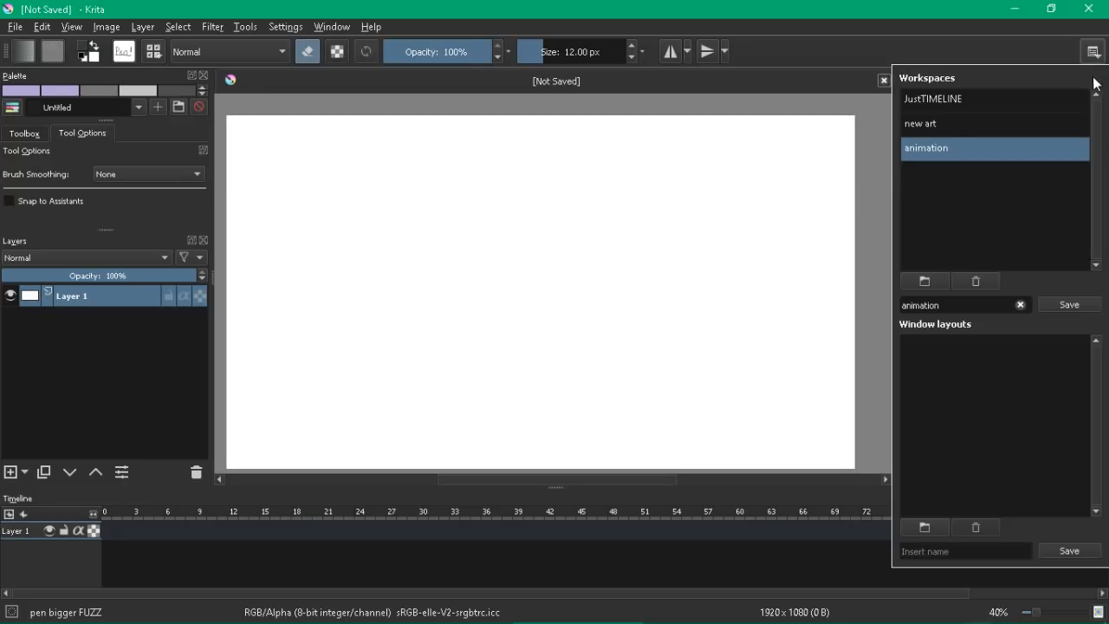
pyautogui.click(936, 123)
pyautogui.click(712, 30)
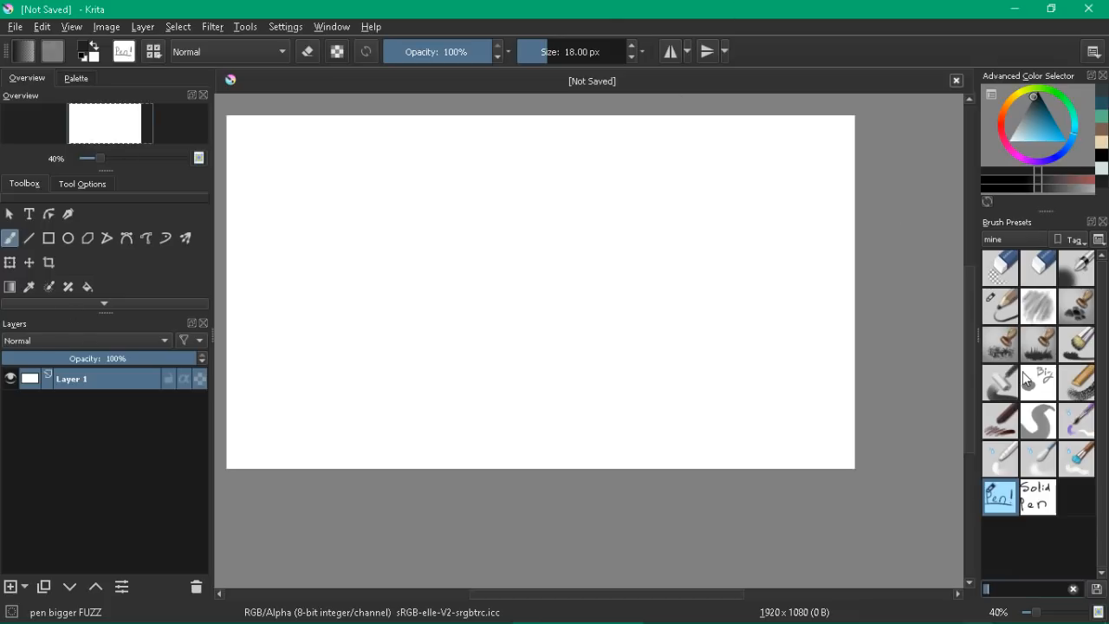
pyautogui.moveTo(525, 249)
pyautogui.mouseDown()
pyautogui.moveTo(487, 204)
pyautogui.moveTo(565, 223)
pyautogui.moveTo(620, 338)
pyautogui.moveTo(698, 391)
pyautogui.moveTo(769, 312)
pyautogui.moveTo(565, 168)
pyautogui.moveTo(351, 309)
pyautogui.mouseUp()
pyautogui.hotkey('ctrl', 'z')
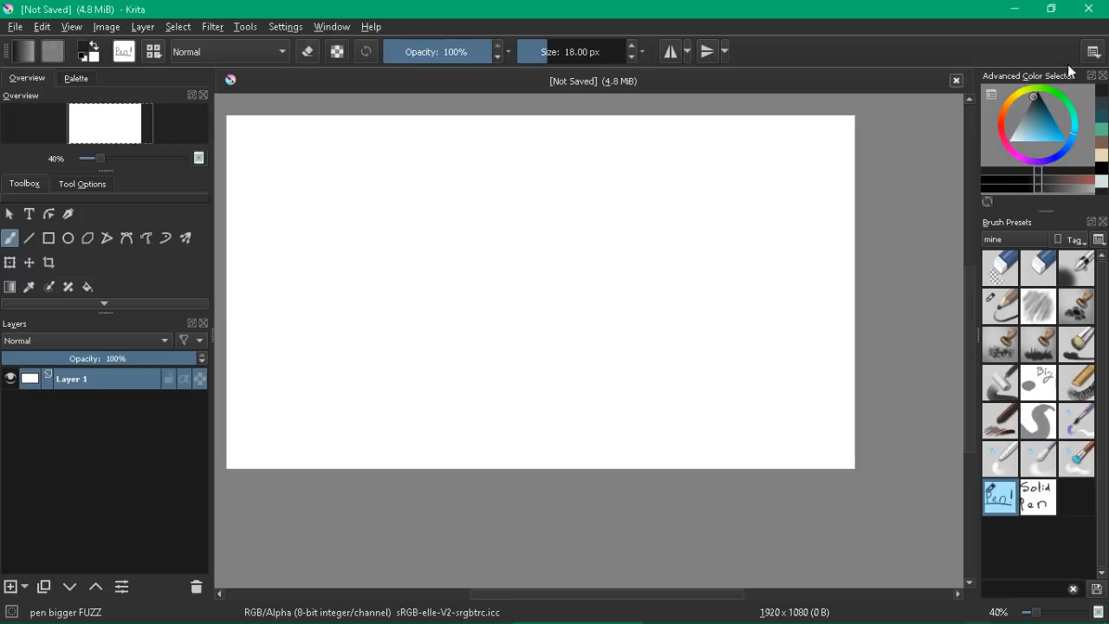
pyautogui.click(1092, 53)
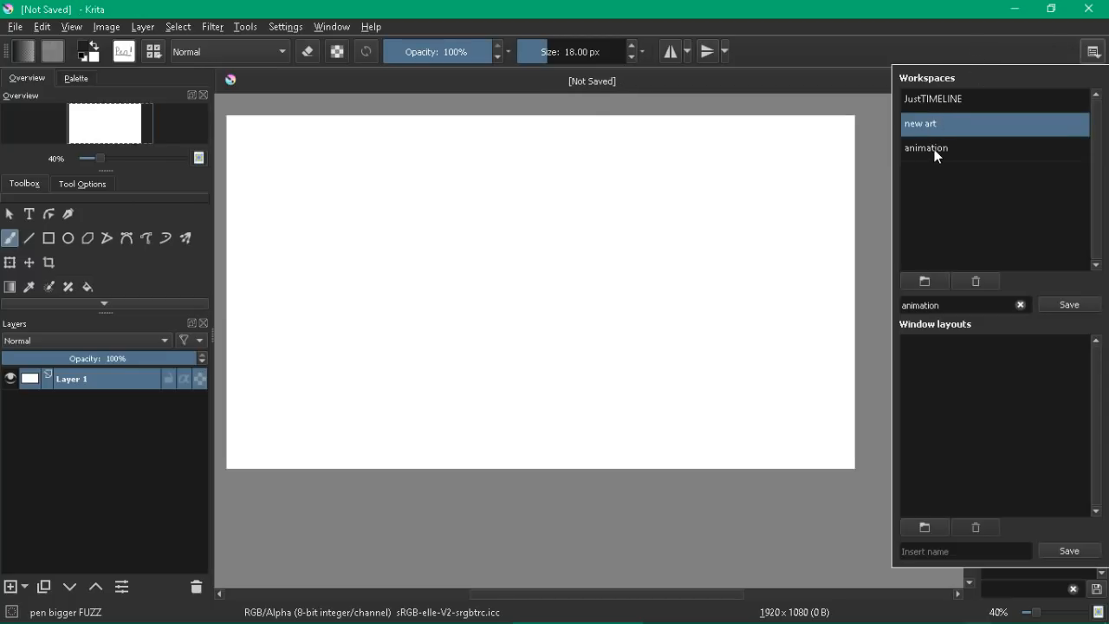
pyautogui.click(935, 148)
pyautogui.click(922, 127)
pyautogui.click(719, 12)
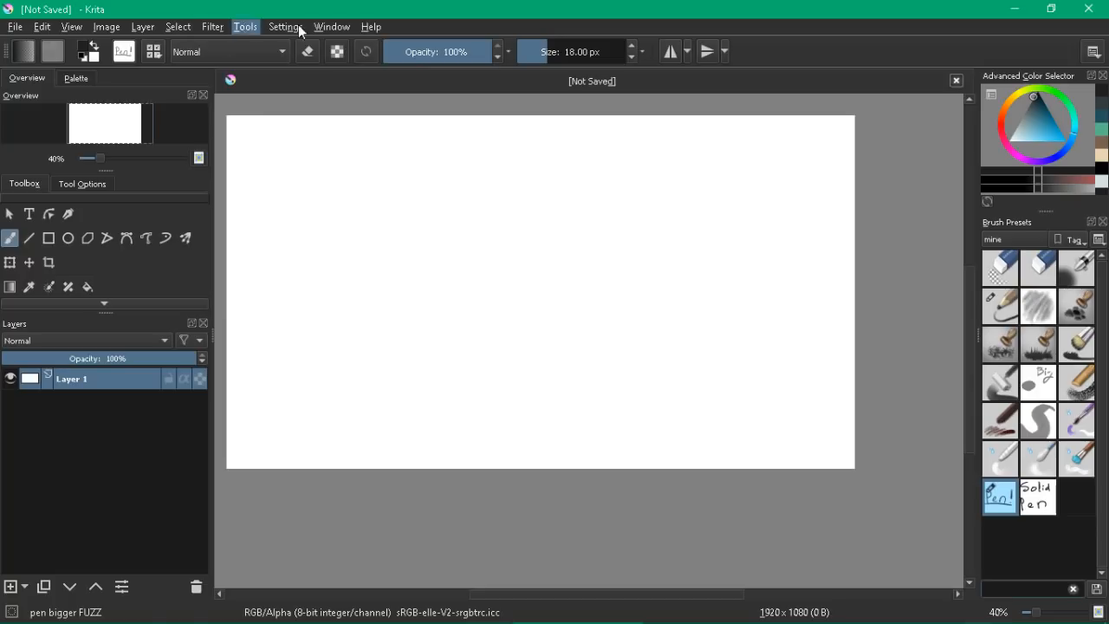
# Step: Show the Animation docker and dock it beneath the Brush Presets docker
pyautogui.click(274, 28)
pyautogui.moveTo(349, 136)
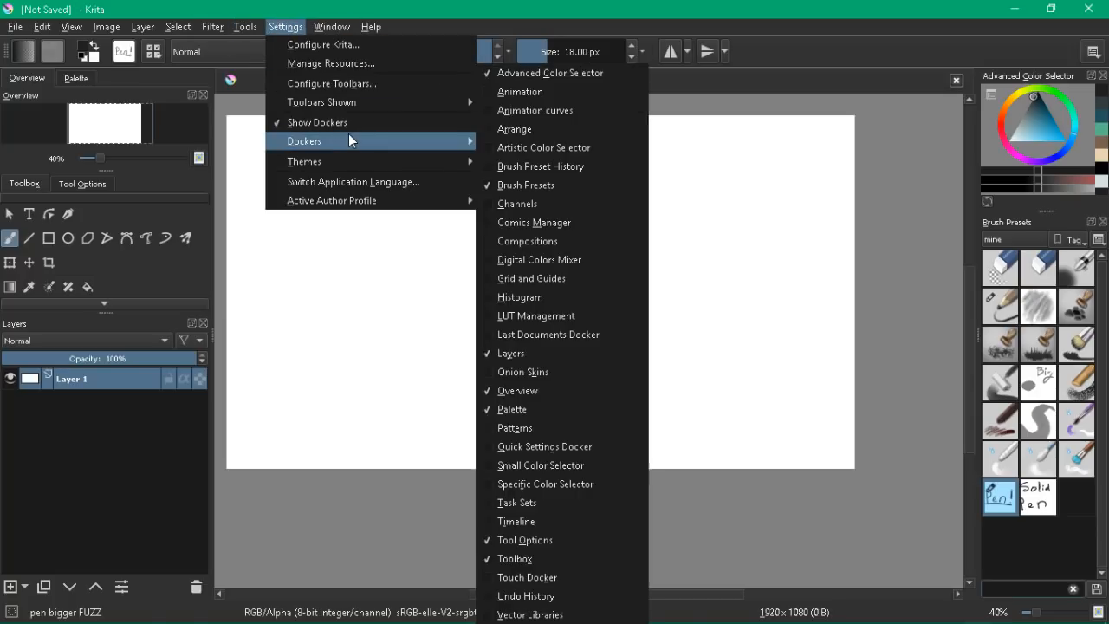
pyautogui.click(526, 93)
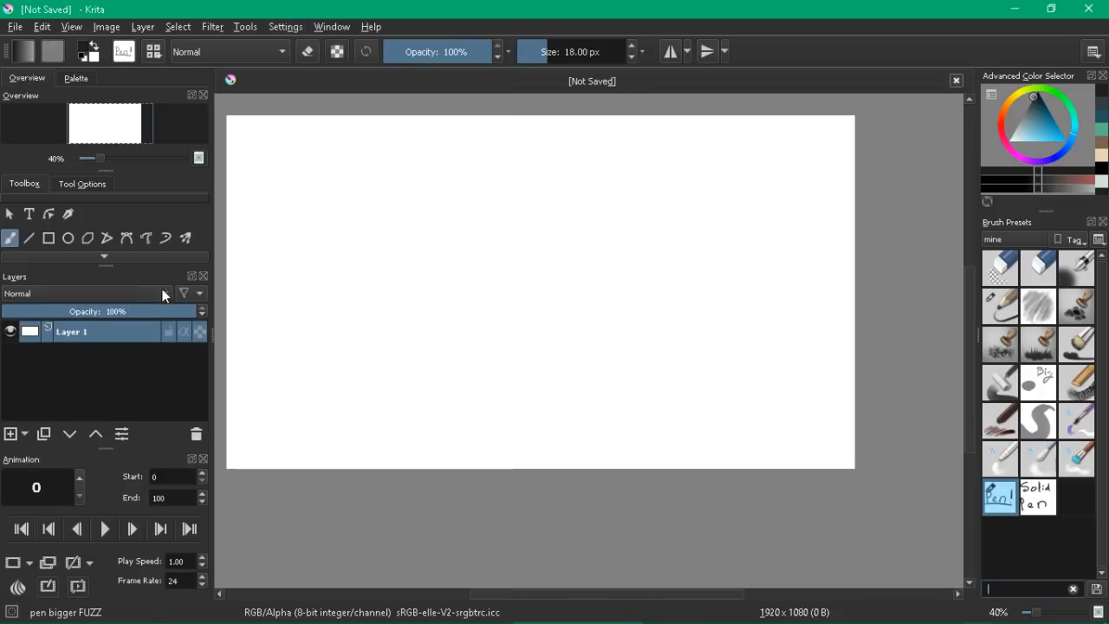
pyautogui.moveTo(131, 452)
pyautogui.mouseDown()
pyautogui.moveTo(1052, 474)
pyautogui.moveTo(1038, 548)
pyautogui.moveTo(1020, 528)
pyautogui.moveTo(1015, 539)
pyautogui.mouseUp()
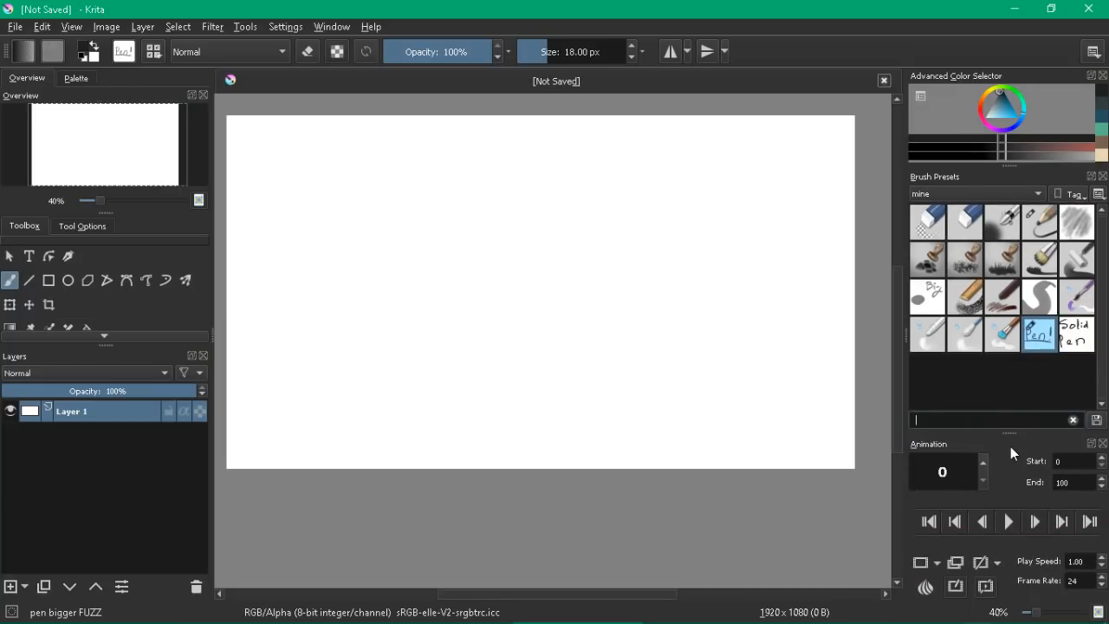
pyautogui.moveTo(1008, 434); pyautogui.dragTo(1008, 450)
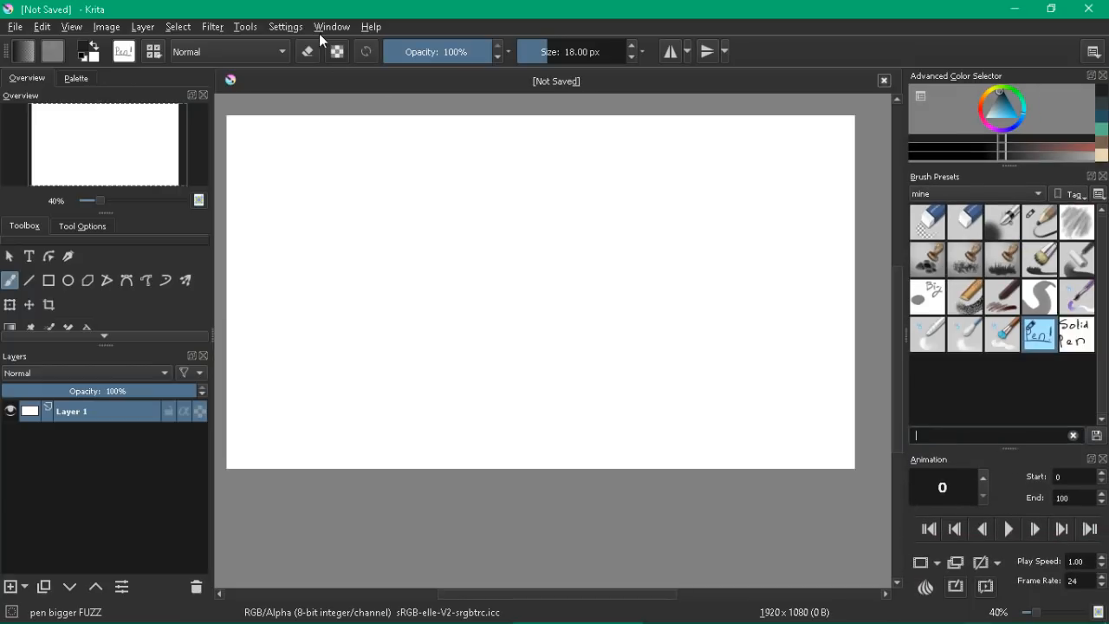
# Step: Show the Timeline docker in the workspace
pyautogui.click(283, 28)
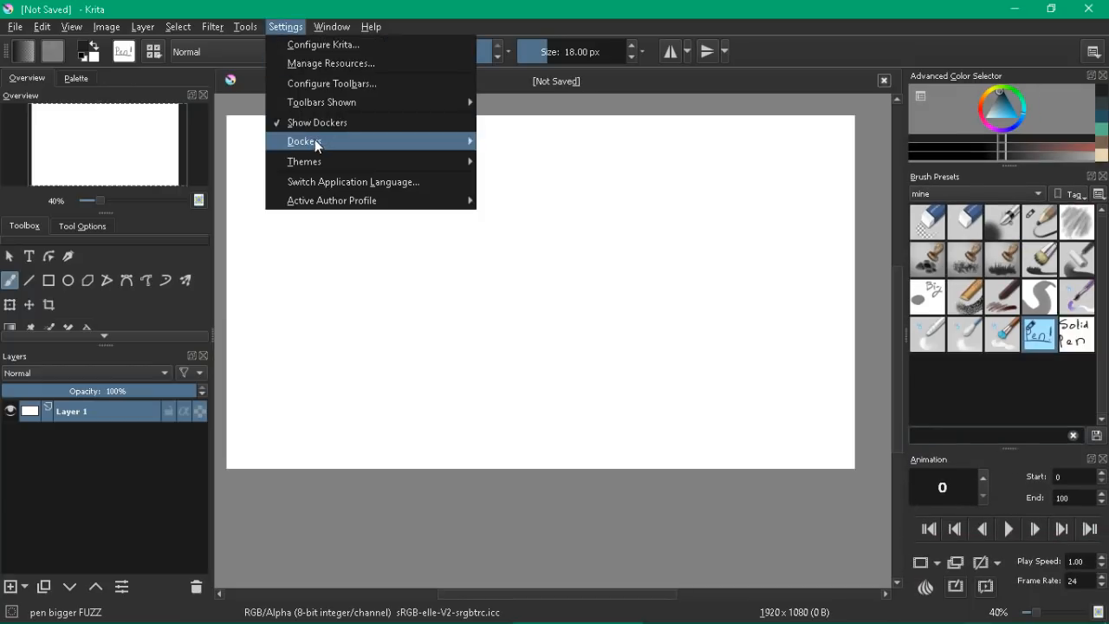
pyautogui.moveTo(317, 142)
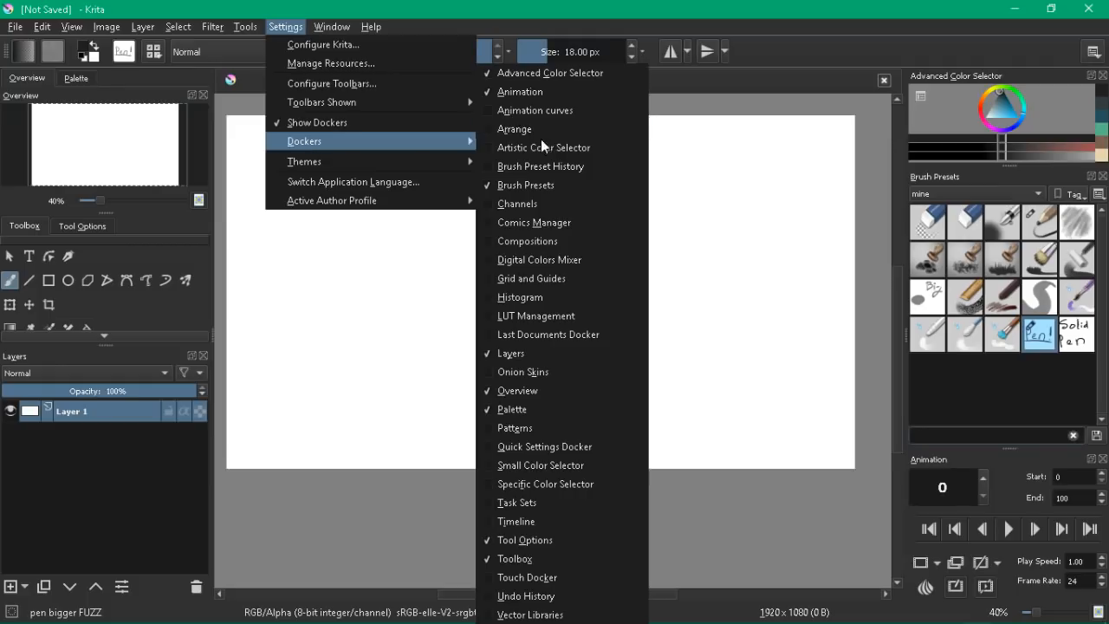
pyautogui.click(524, 521)
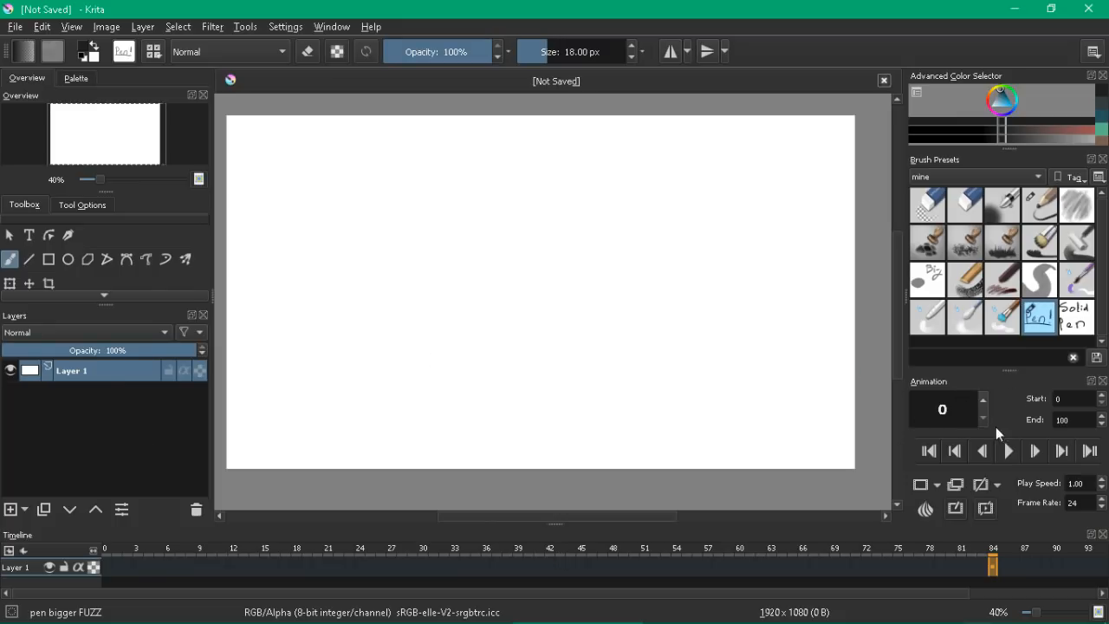
# Step: Show the Onion Skins docker and group it with the Animation docker, placing Animation first
pyautogui.click(927, 513)
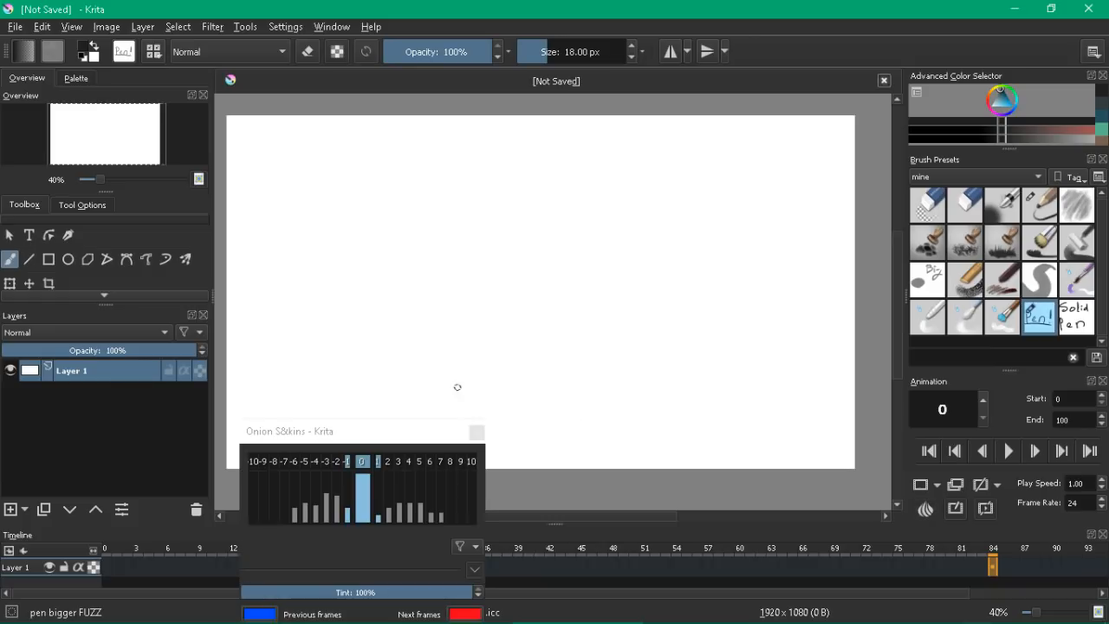
pyautogui.moveTo(382, 442); pyautogui.dragTo(1004, 403)
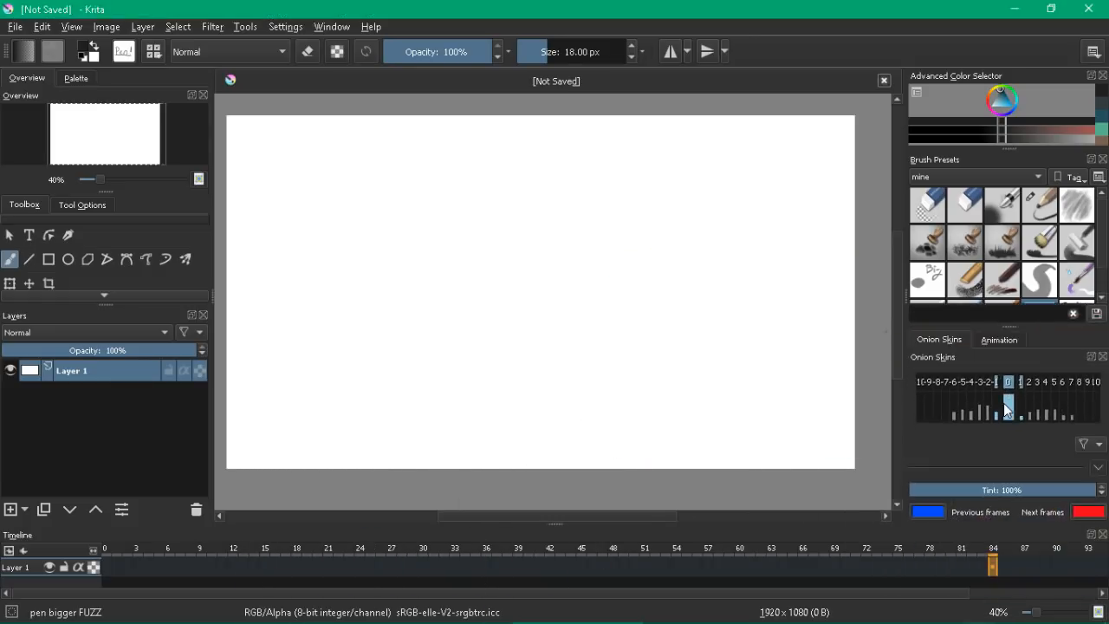
pyautogui.moveTo(999, 339); pyautogui.dragTo(927, 337)
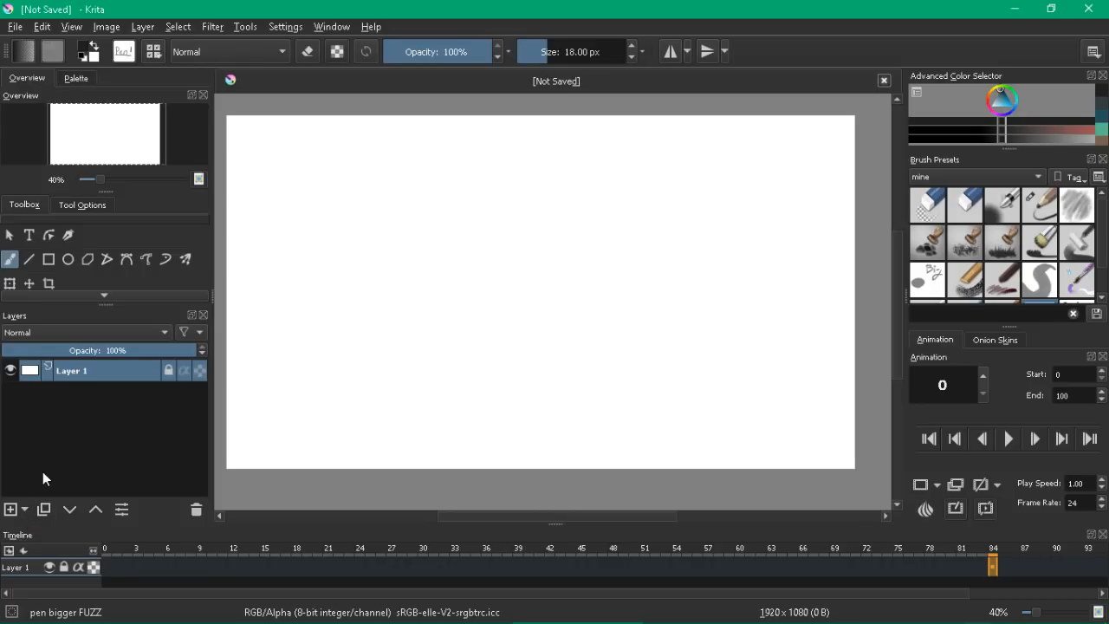
# Step: Search the keyboard shortcut settings for "frame" and review the shortcuts assigned to the frame actions
pyautogui.click(277, 28)
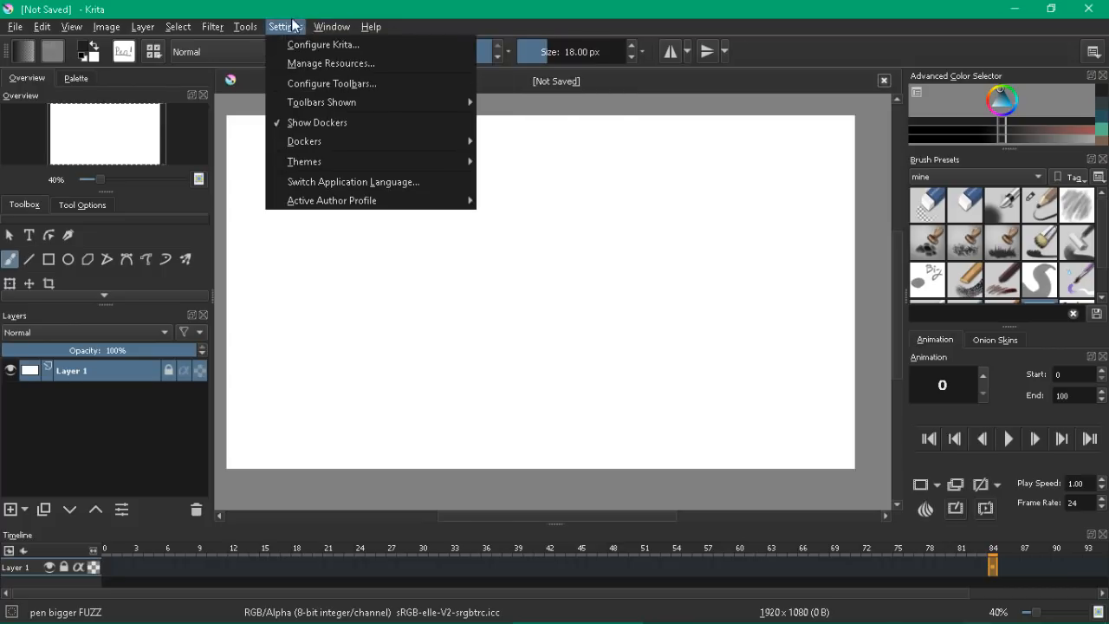
pyautogui.click(295, 43)
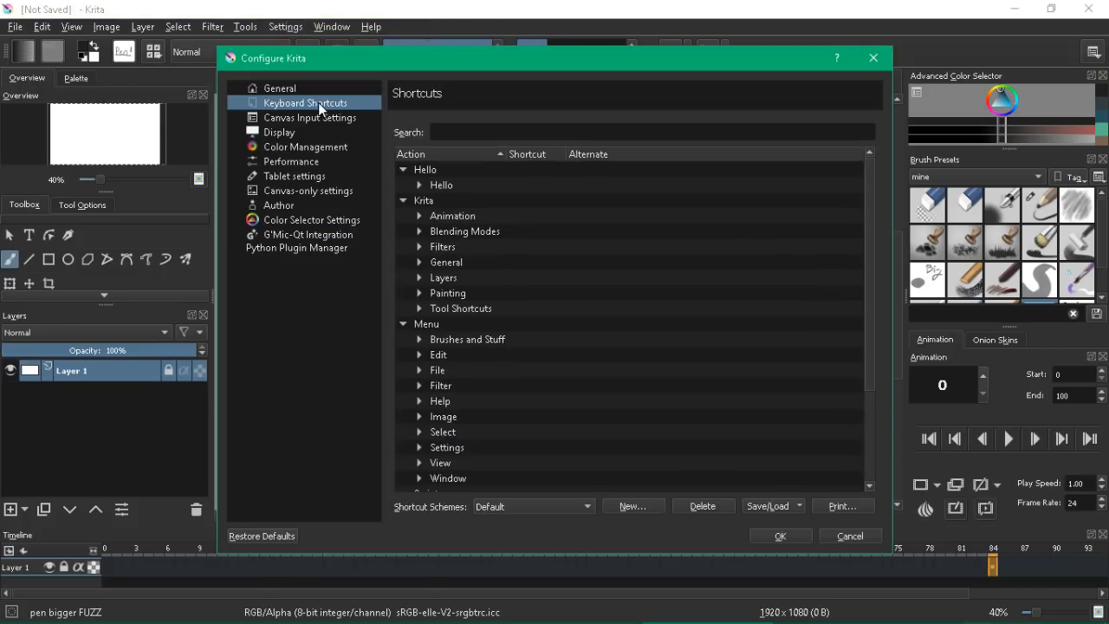
pyautogui.click(460, 134)
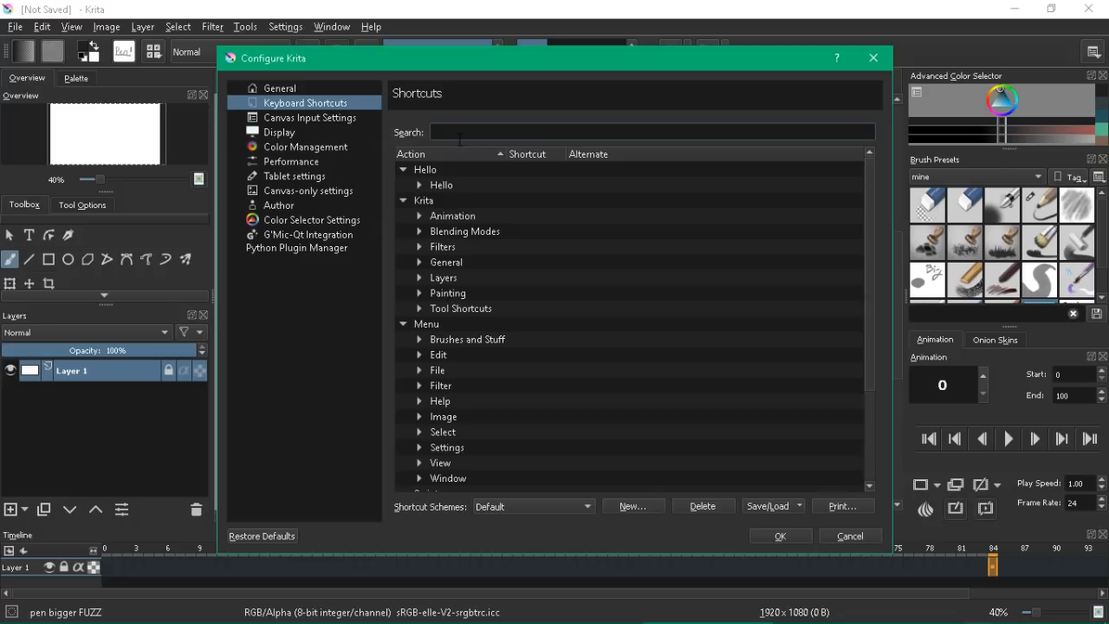
pyautogui.write('frame')
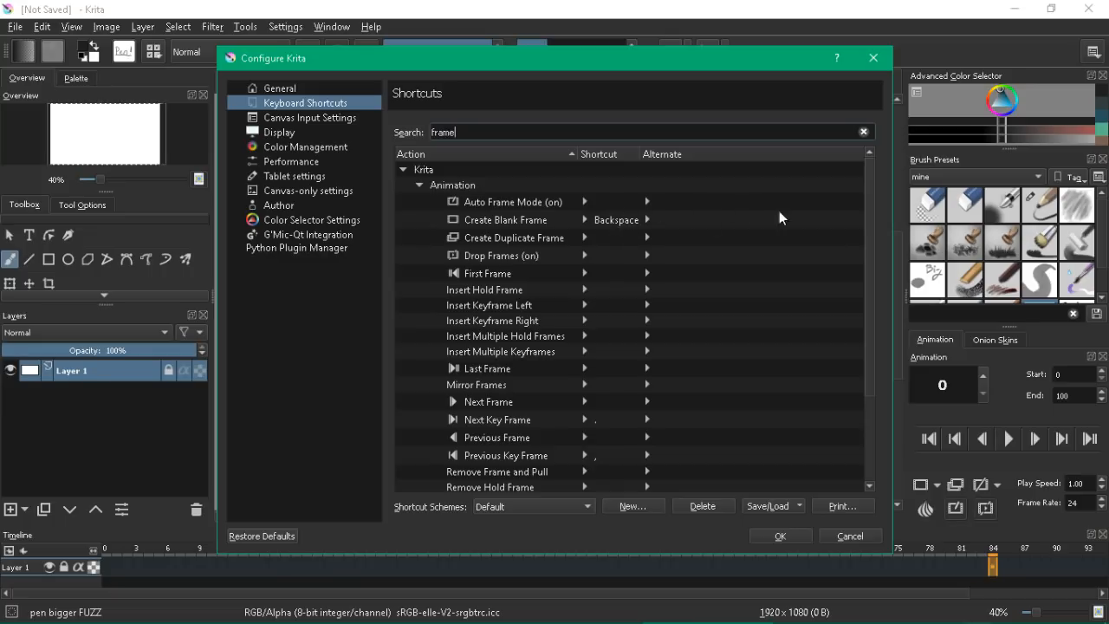
pyautogui.moveTo(872, 168); pyautogui.dragTo(871, 184)
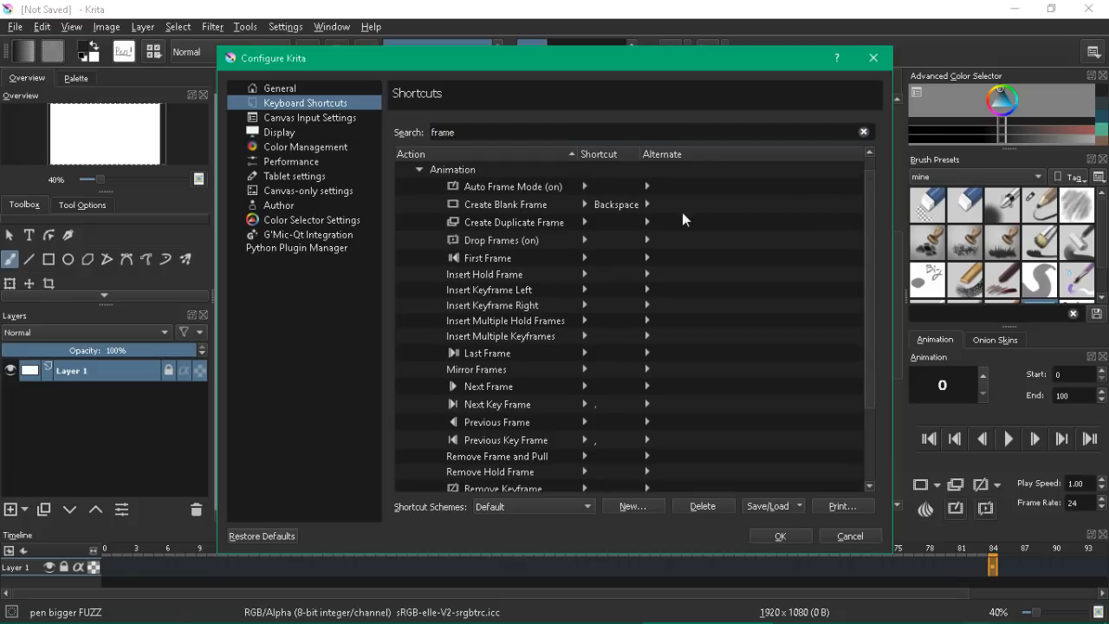
pyautogui.scroll(-2, 853, 212)
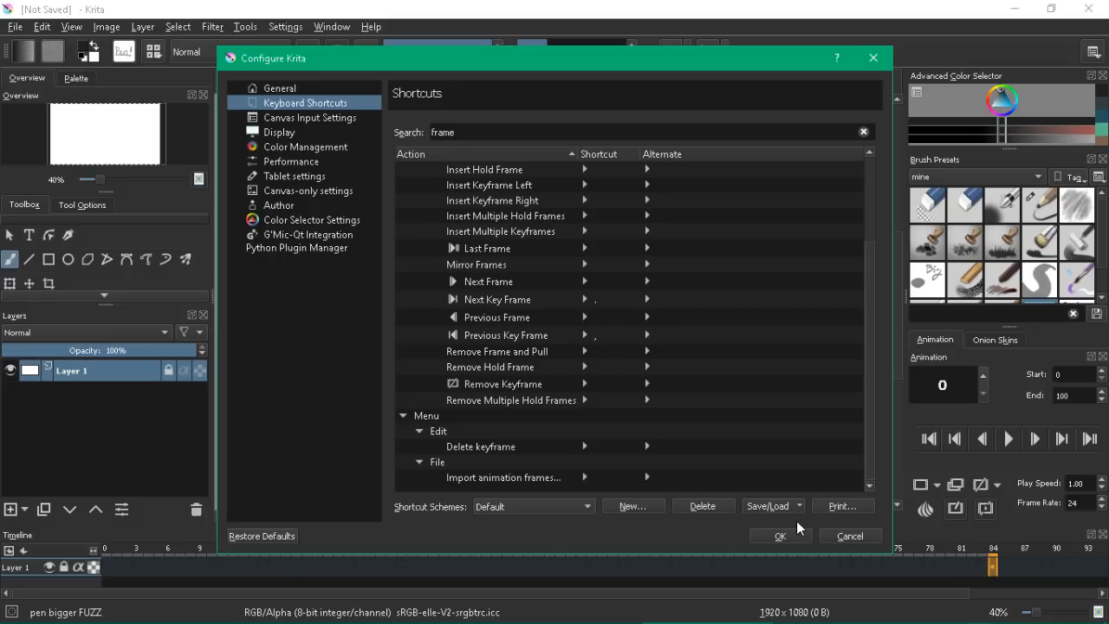
pyautogui.click(849, 536)
# Step: Go to frame 0 and add a new paint layer named "lines" above Layer 1
pyautogui.moveTo(122, 559)
pyautogui.mouseDown()
pyautogui.moveTo(104, 553)
pyautogui.moveTo(188, 553)
pyautogui.moveTo(110, 553)
pyautogui.mouseUp()
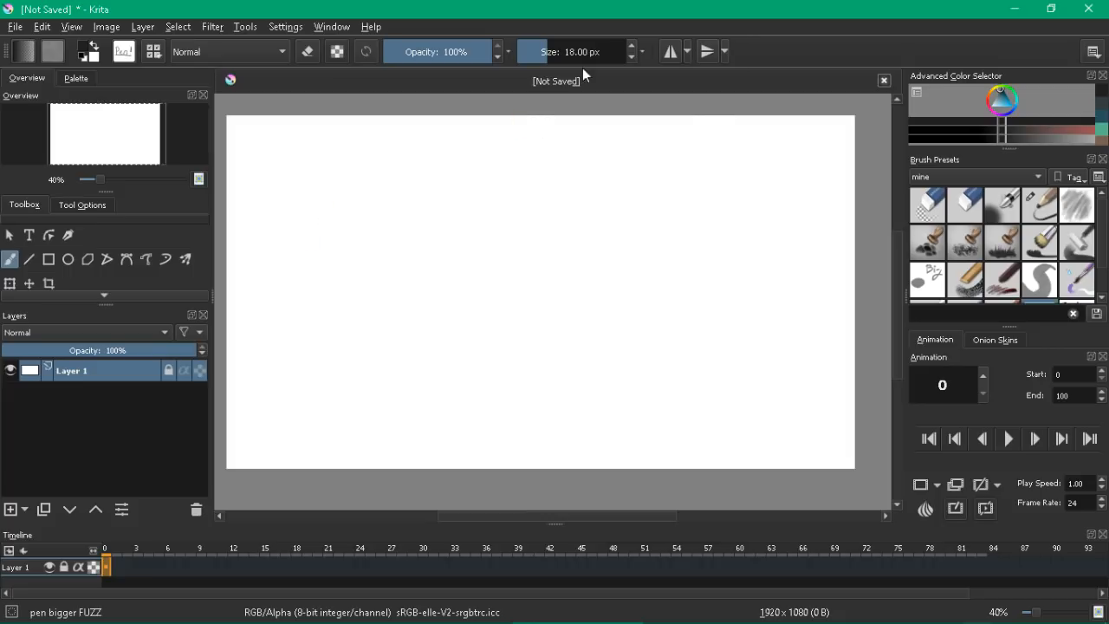
pyautogui.click(11, 509)
pyautogui.doubleClick(72, 371)
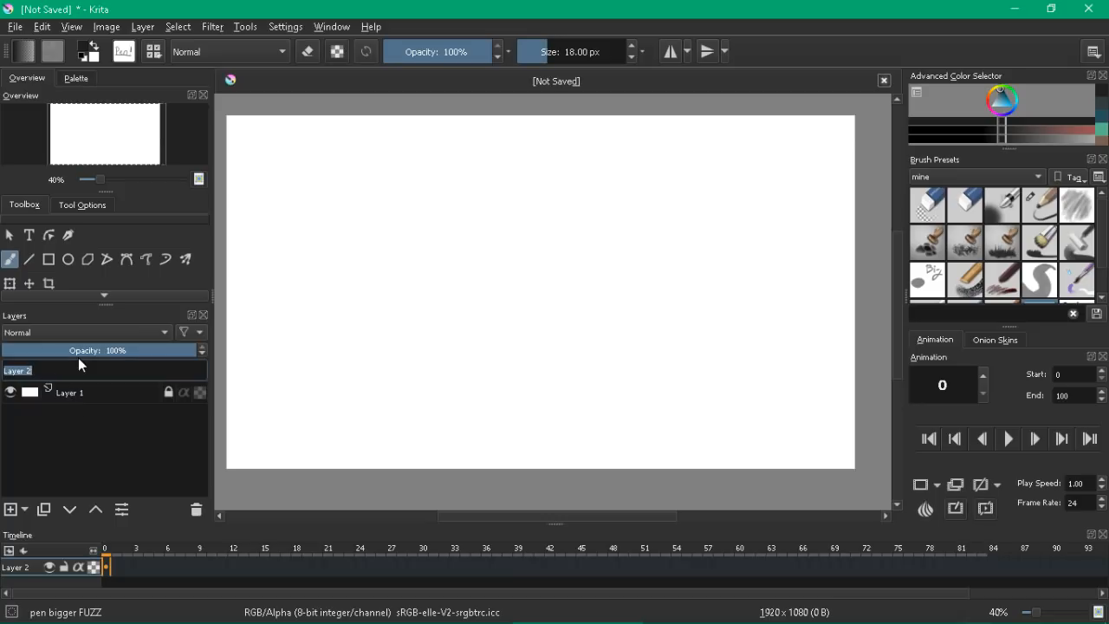
pyautogui.write('lines')
pyautogui.press('Return')
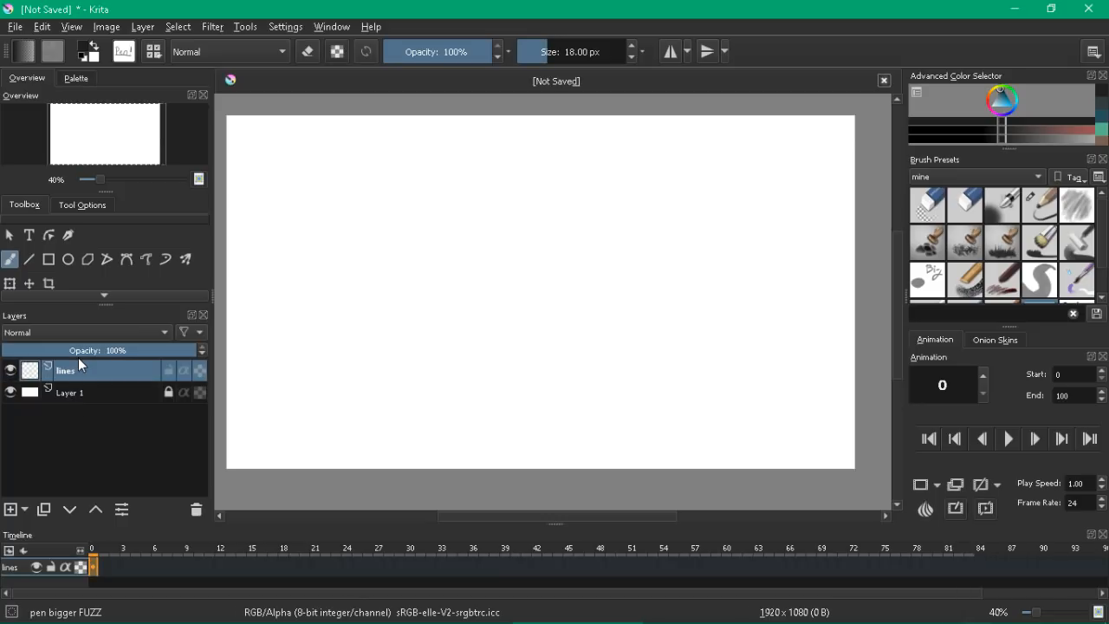
# Step: Create blank keyframes at frames 0, 2 and 4 on the "lines" layer
pyautogui.moveTo(595, 186); pyautogui.dragTo(604, 184)
pyautogui.moveTo(527, 259); pyautogui.dragTo(504, 267)
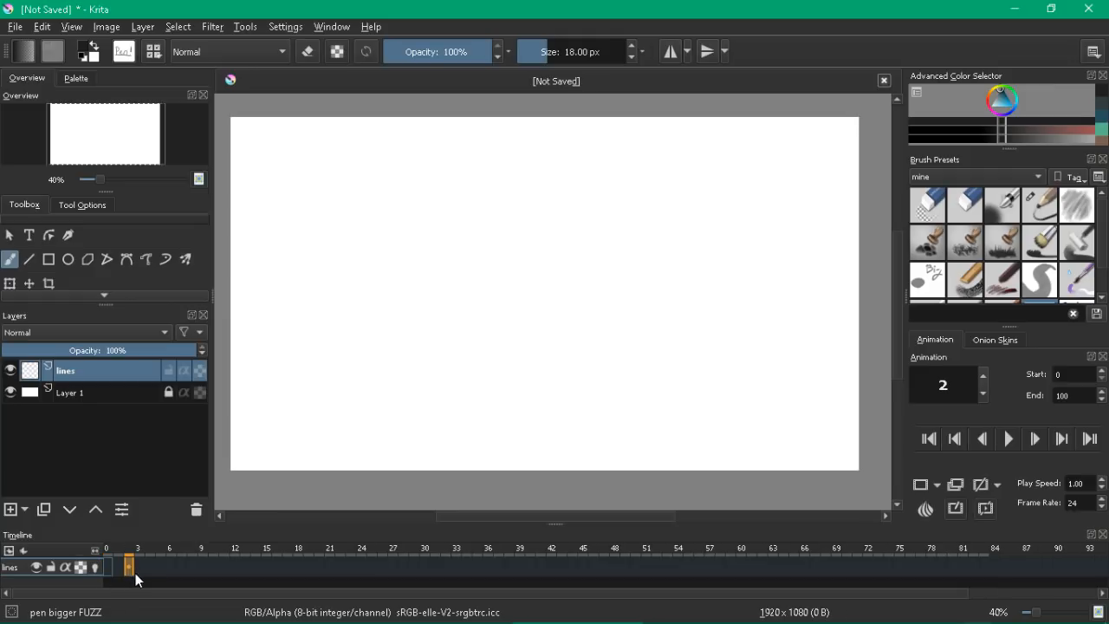
pyautogui.click(113, 566)
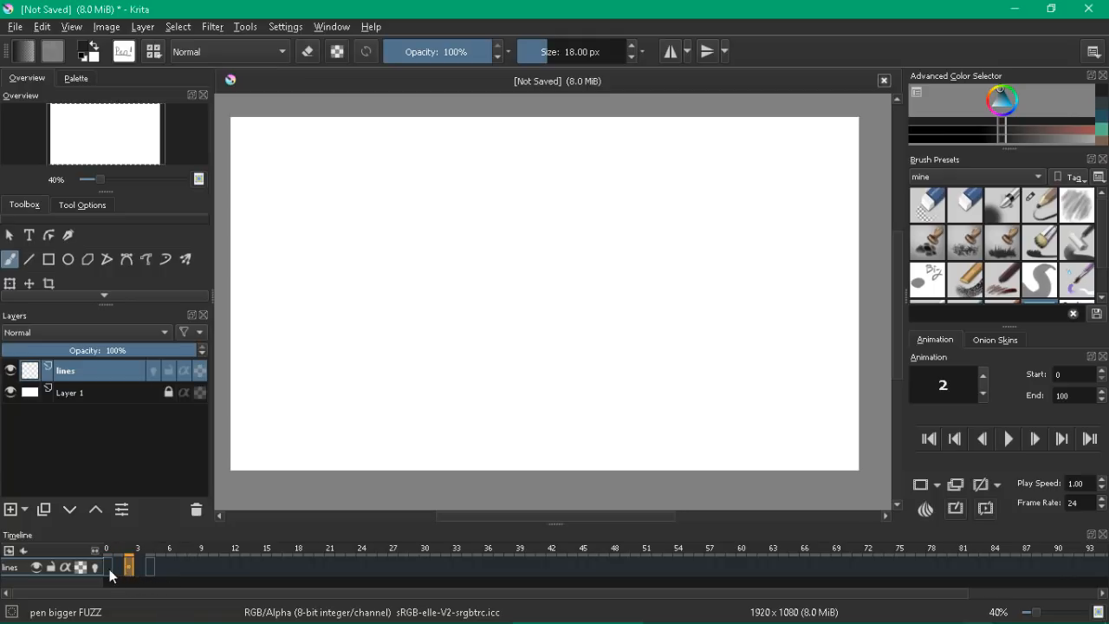
pyautogui.click(149, 567)
pyautogui.click(921, 485)
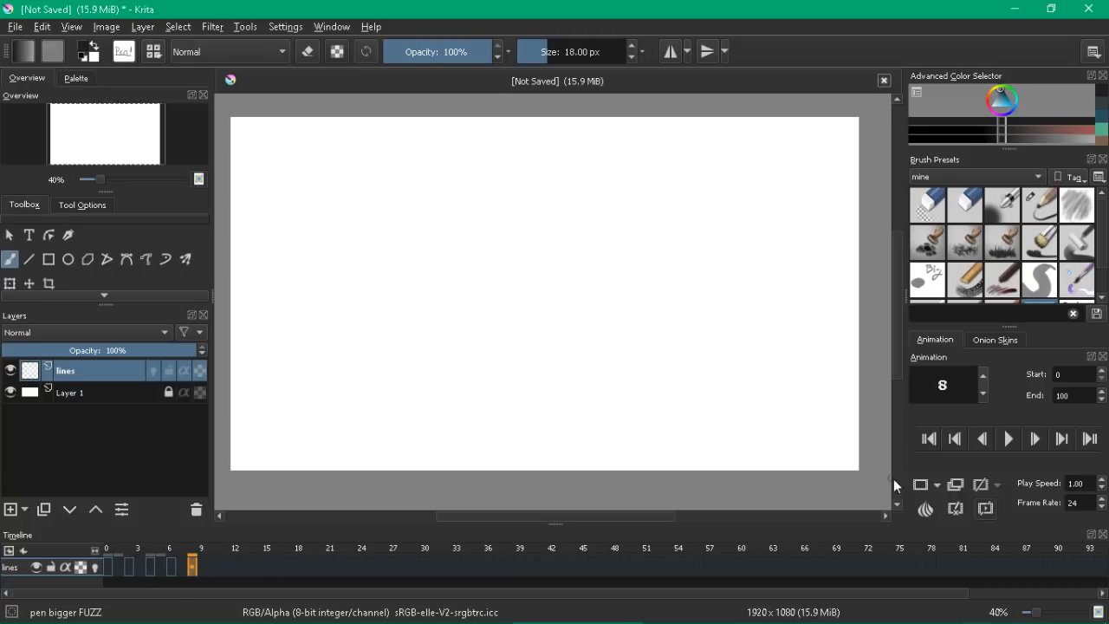
pyautogui.click(921, 486)
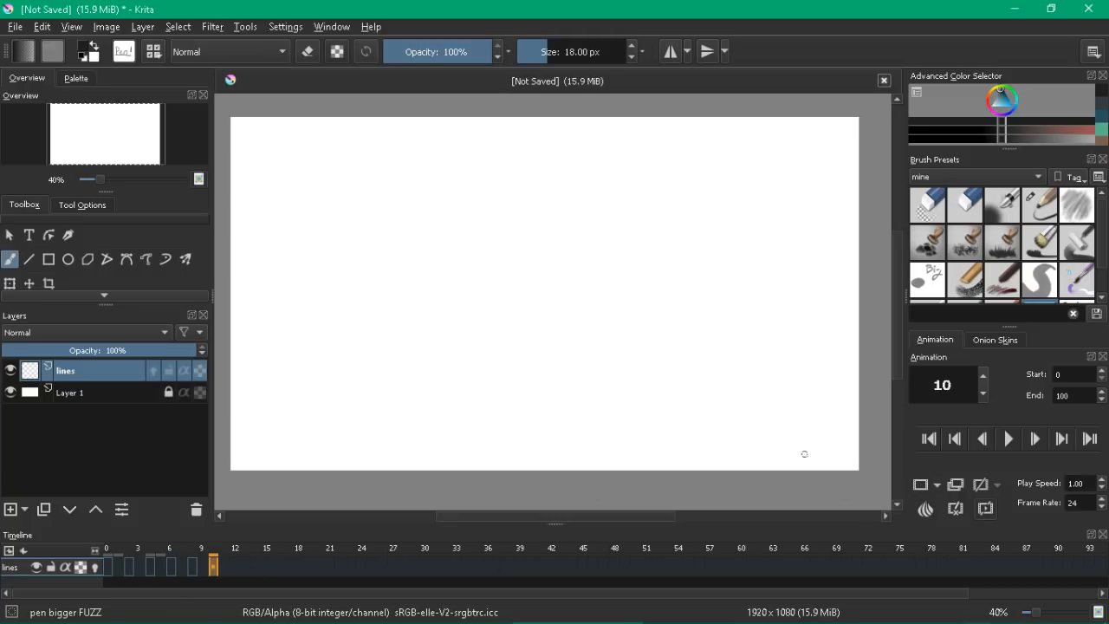
pyautogui.click(192, 559)
pyautogui.click(171, 563)
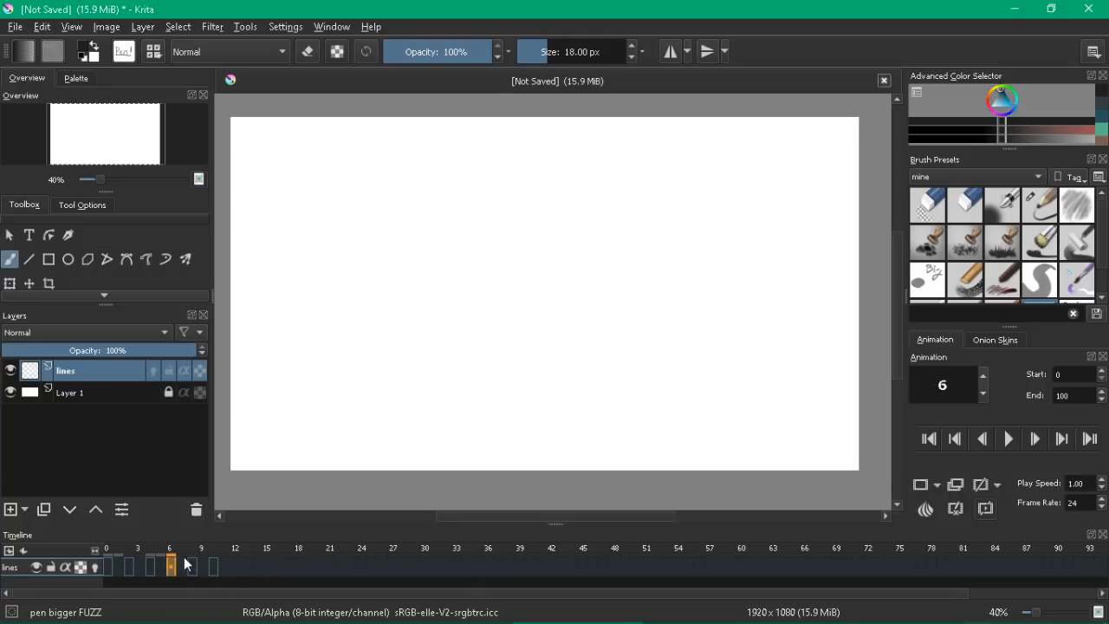
pyautogui.click(213, 567)
pyautogui.hotkey('ctrl', 'z')
pyautogui.hotkey('ctrl', 'z')
pyautogui.moveTo(156, 554); pyautogui.dragTo(90, 562)
pyautogui.hotkey('ctrl', 'z')
pyautogui.hotkey('ctrl', 'z')
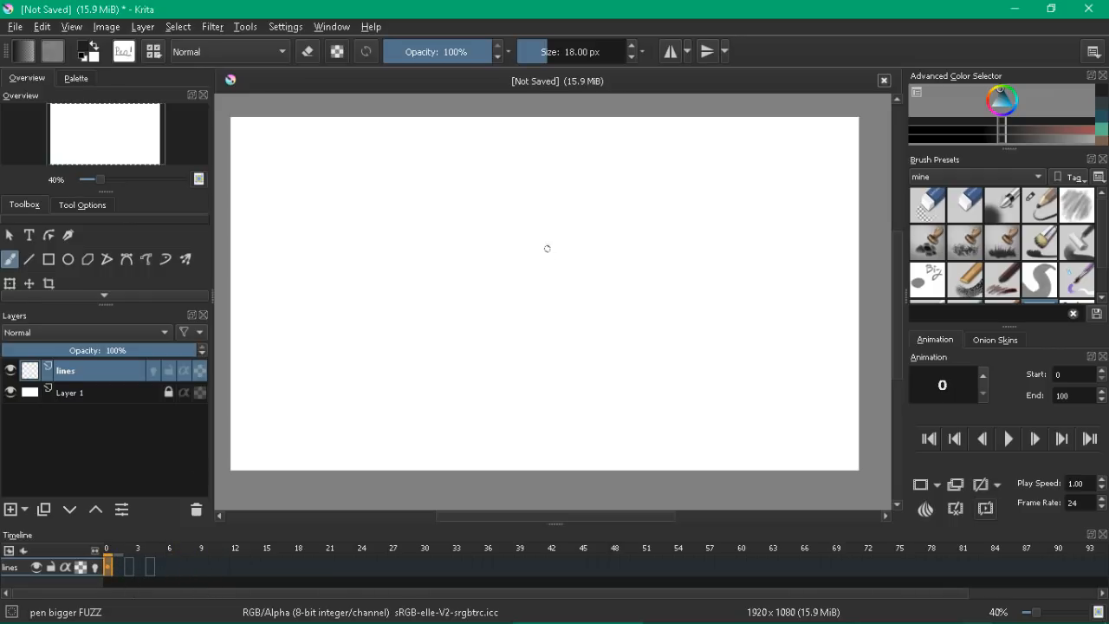
# Step: Draw a smiley face on frame 0 of the "lines" layer: an oval head, two short eye lines and a curved smile
pyautogui.moveTo(523, 348)
pyautogui.mouseDown()
pyautogui.moveTo(475, 338)
pyautogui.moveTo(507, 354)
pyautogui.moveTo(466, 348)
pyautogui.moveTo(429, 316)
pyautogui.moveTo(439, 274)
pyautogui.moveTo(499, 242)
pyautogui.moveTo(567, 248)
pyautogui.moveTo(595, 277)
pyautogui.moveTo(598, 311)
pyautogui.moveTo(581, 332)
pyautogui.moveTo(515, 352)
pyautogui.mouseUp()
pyautogui.hotkey('ctrl', 'z')
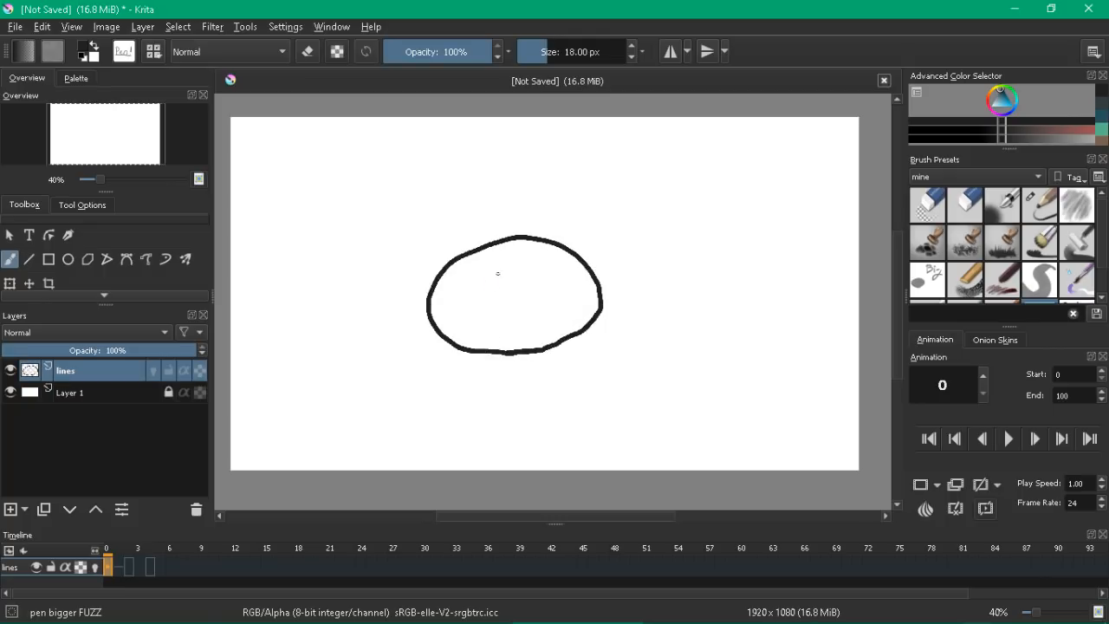
pyautogui.moveTo(498, 274)
pyautogui.mouseDown()
pyautogui.moveTo(504, 292)
pyautogui.moveTo(536, 291)
pyautogui.mouseUp()
pyautogui.moveTo(473, 317)
pyautogui.mouseDown()
pyautogui.moveTo(496, 330)
pyautogui.moveTo(566, 296)
pyautogui.mouseUp()
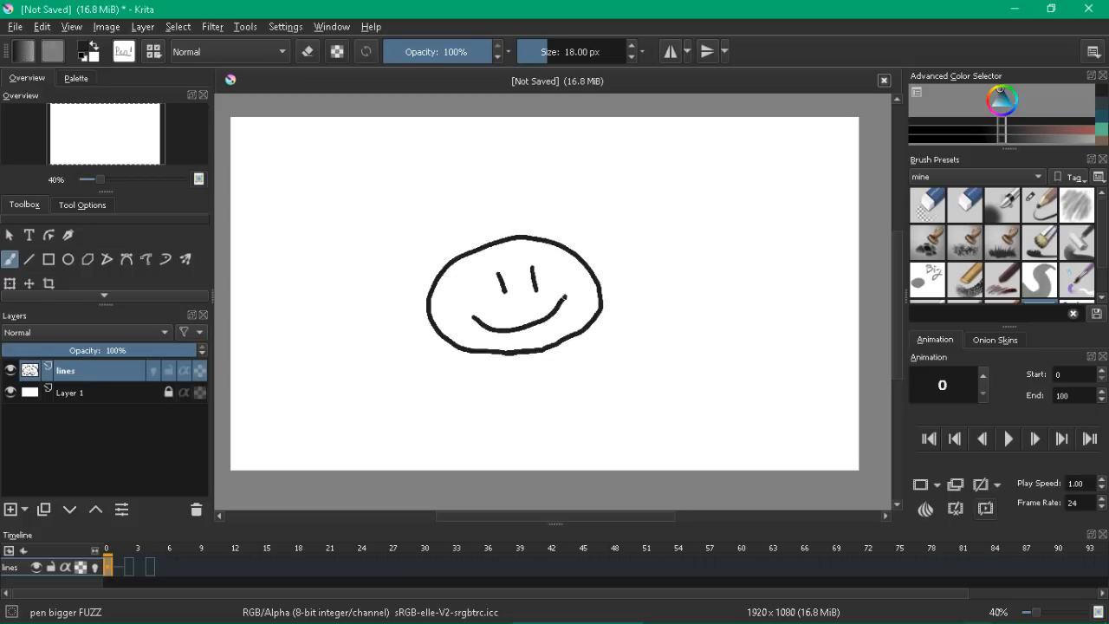
# Step: Go to frame 2 and turn on onion skins for the "lines" layer
pyautogui.click(130, 566)
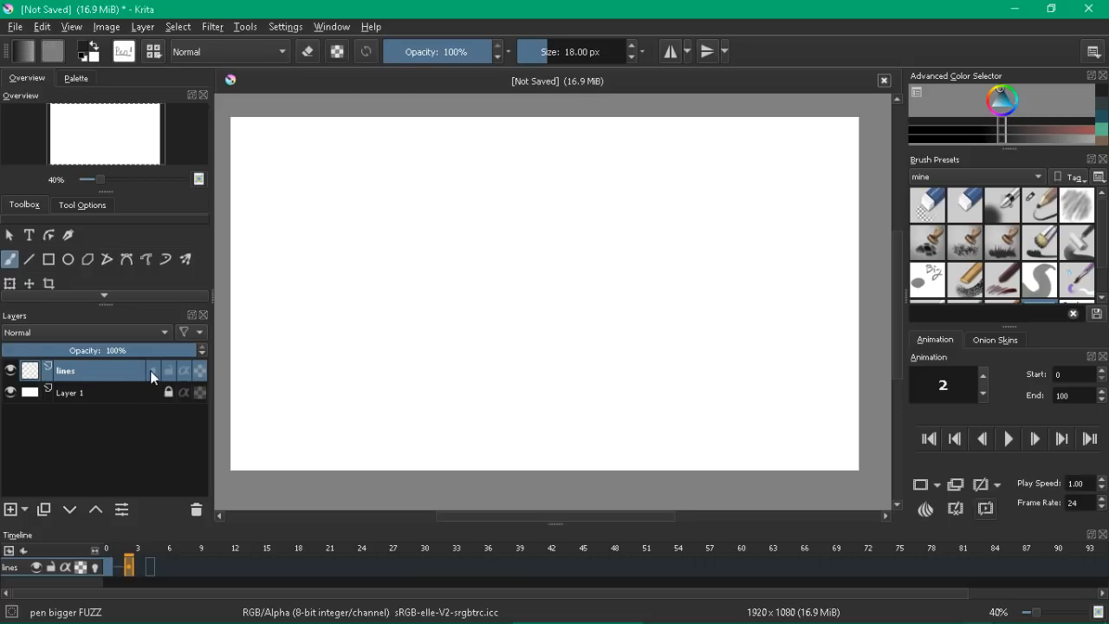
pyautogui.click(152, 370)
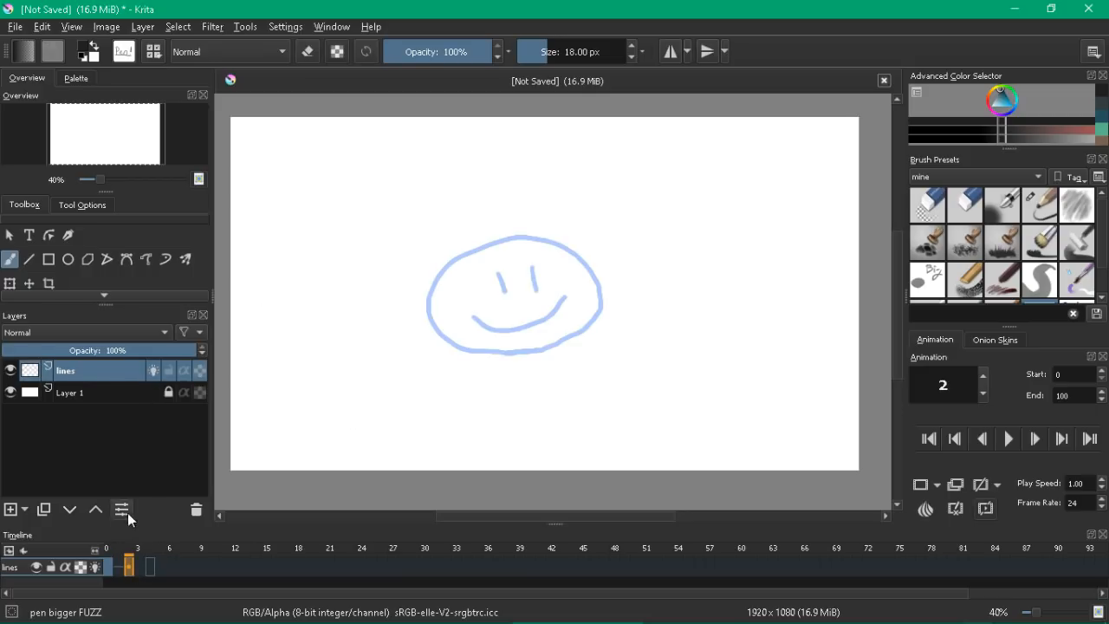
pyautogui.click(153, 371)
pyautogui.click(152, 373)
pyautogui.click(151, 373)
pyautogui.click(151, 388)
pyautogui.click(153, 370)
pyautogui.click(154, 375)
# Step: Toggle the onion skins of the "lines" layer off and on, and undo a trial stroke along the head on frame 2
pyautogui.click(96, 570)
pyautogui.click(96, 571)
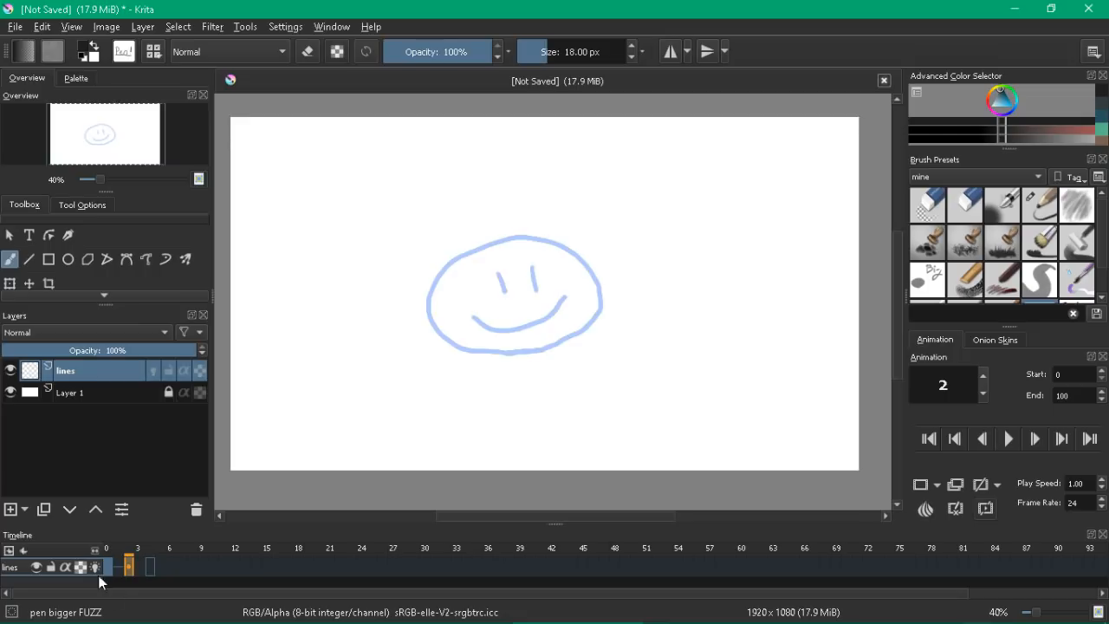
pyautogui.click(97, 573)
pyautogui.click(96, 571)
pyautogui.moveTo(527, 353); pyautogui.dragTo(472, 351)
pyautogui.hotkey('ctrl', 'z')
# Step: Review the onion skin settings, including the tint colour for previous frames and the visibility levels of neighbouring frames
pyautogui.click(1014, 345)
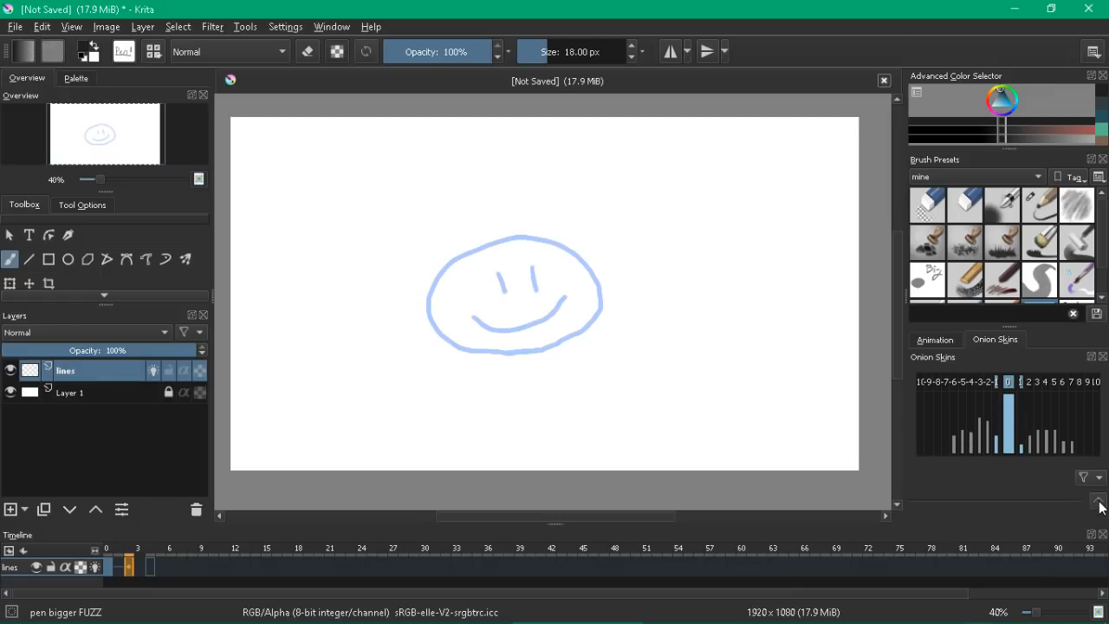
pyautogui.click(938, 511)
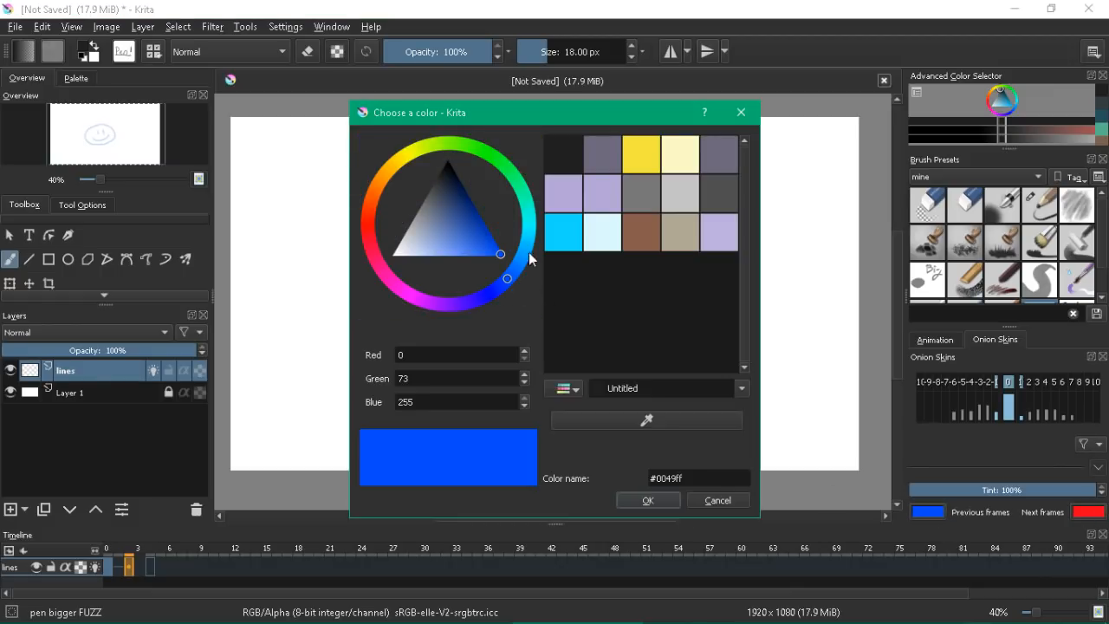
pyautogui.moveTo(530, 245)
pyautogui.mouseDown()
pyautogui.moveTo(520, 182)
pyautogui.moveTo(512, 275)
pyautogui.mouseUp()
pyautogui.click(745, 116)
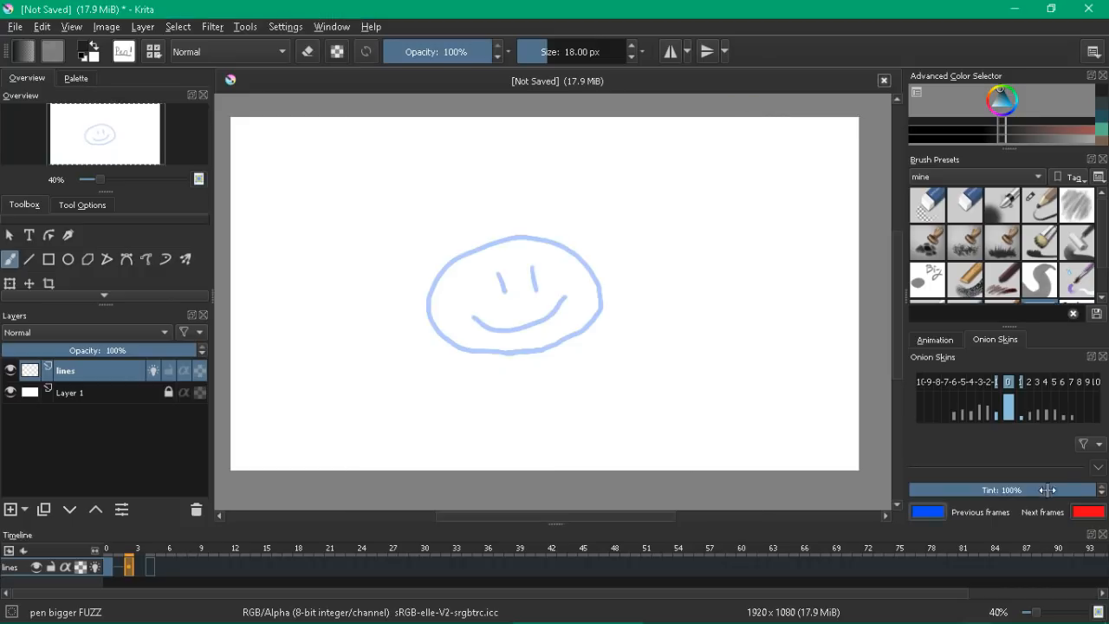
pyautogui.click(1006, 385)
pyautogui.click(1007, 385)
pyautogui.click(1007, 388)
pyautogui.click(1008, 399)
pyautogui.click(927, 342)
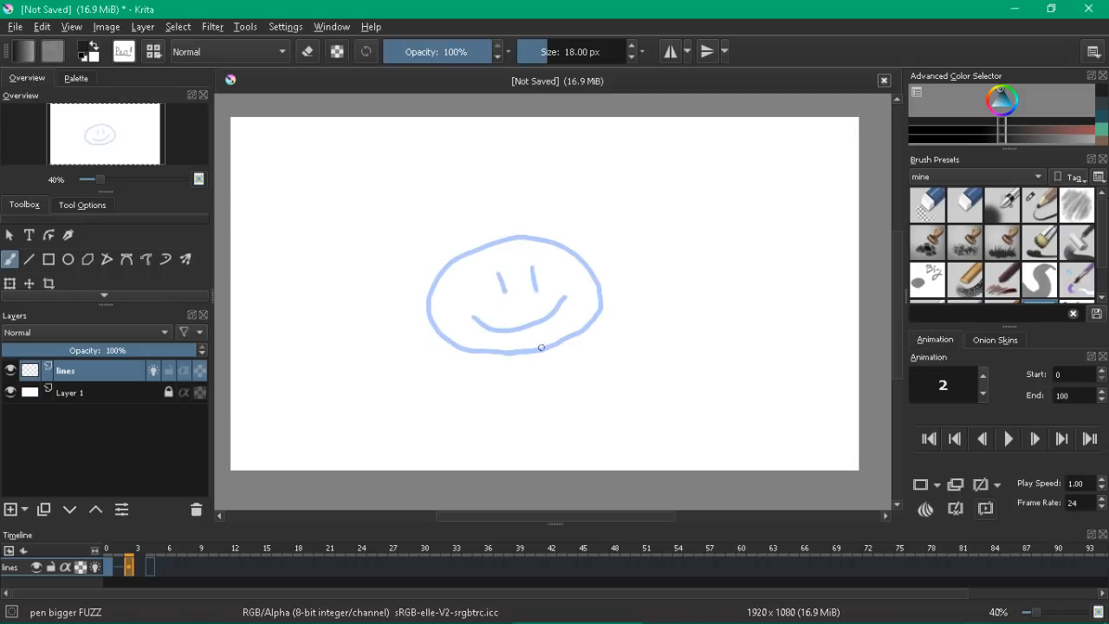
# Step: Draw the smiley face on frame 2 over the onion skin: a slightly wider oval head, two short eye lines and a curved smile
pyautogui.moveTo(535, 351)
pyautogui.mouseDown()
pyautogui.moveTo(450, 345)
pyautogui.moveTo(425, 312)
pyautogui.moveTo(433, 280)
pyautogui.moveTo(480, 250)
pyautogui.moveTo(530, 238)
pyautogui.moveTo(566, 247)
pyautogui.moveTo(604, 282)
pyautogui.moveTo(607, 309)
pyautogui.moveTo(564, 345)
pyautogui.mouseUp()
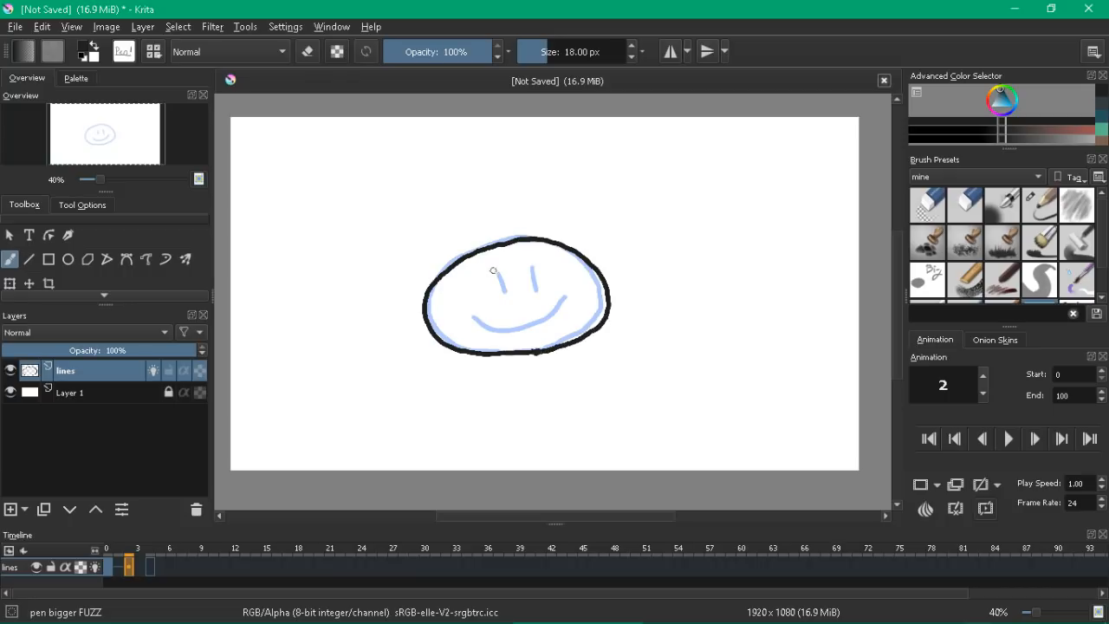
pyautogui.moveTo(498, 273)
pyautogui.mouseDown()
pyautogui.moveTo(500, 291)
pyautogui.moveTo(537, 291)
pyautogui.mouseUp()
pyautogui.moveTo(472, 319)
pyautogui.mouseDown()
pyautogui.moveTo(523, 332)
pyautogui.moveTo(562, 308)
pyautogui.mouseUp()
# Step: Go to frame 4 and draw a wide, flattened oval head over the onion skin, undoing the first attempt
pyautogui.press('Right')
pyautogui.press('Right')
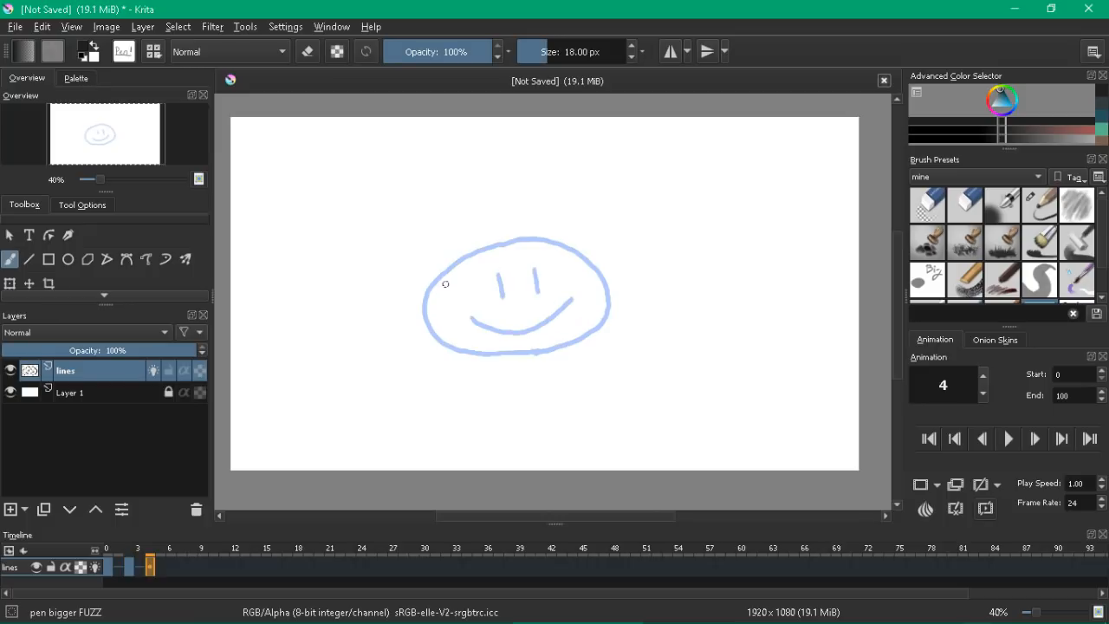
pyautogui.moveTo(536, 352)
pyautogui.mouseDown()
pyautogui.moveTo(457, 353)
pyautogui.moveTo(408, 330)
pyautogui.moveTo(405, 288)
pyautogui.moveTo(463, 266)
pyautogui.moveTo(544, 267)
pyautogui.mouseUp()
pyautogui.hotkey('ctrl', 'z')
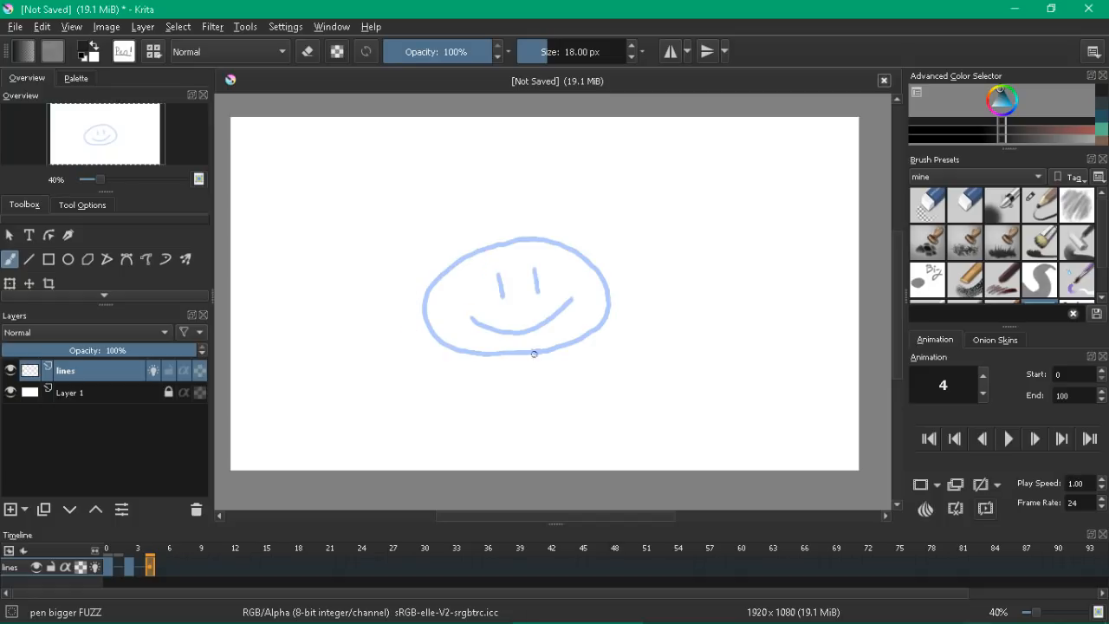
pyautogui.moveTo(539, 352)
pyautogui.mouseDown()
pyautogui.moveTo(451, 349)
pyautogui.moveTo(392, 295)
pyautogui.moveTo(593, 268)
pyautogui.moveTo(615, 332)
pyautogui.moveTo(536, 352)
pyautogui.mouseUp()
# Step: Enlarge the eraser to 68 px and reshape the lower-right edge of the flattened head by erasing and redrawing it
pyautogui.press('e')
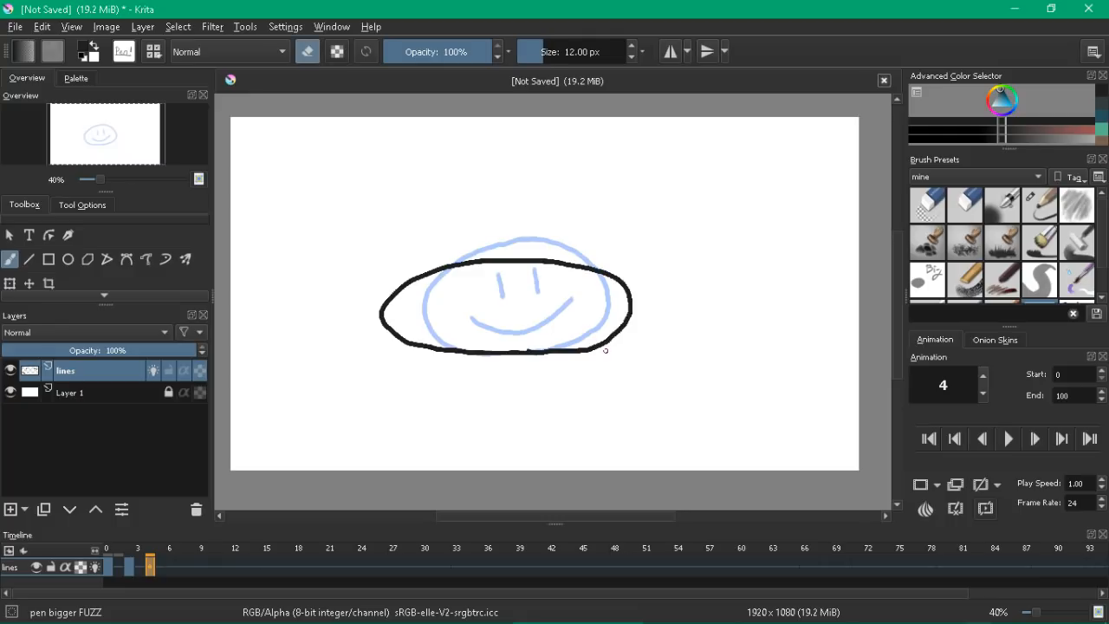
pyautogui.moveTo(611, 347)
pyautogui.keyDown('shift'); pyautogui.mouseDown()
pyautogui.moveTo(629, 348)
pyautogui.moveTo(572, 348)
pyautogui.moveTo(608, 333)
pyautogui.mouseUp(); pyautogui.keyUp('shift')
pyautogui.press('e')
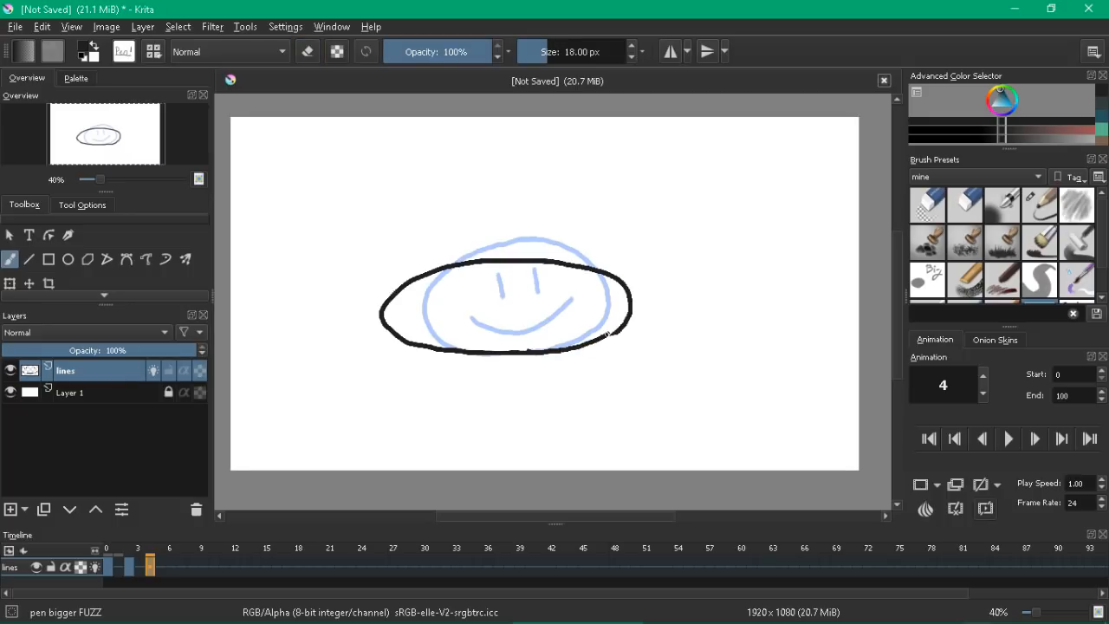
pyautogui.press('e')
pyautogui.moveTo(640, 322); pyautogui.dragTo(615, 341)
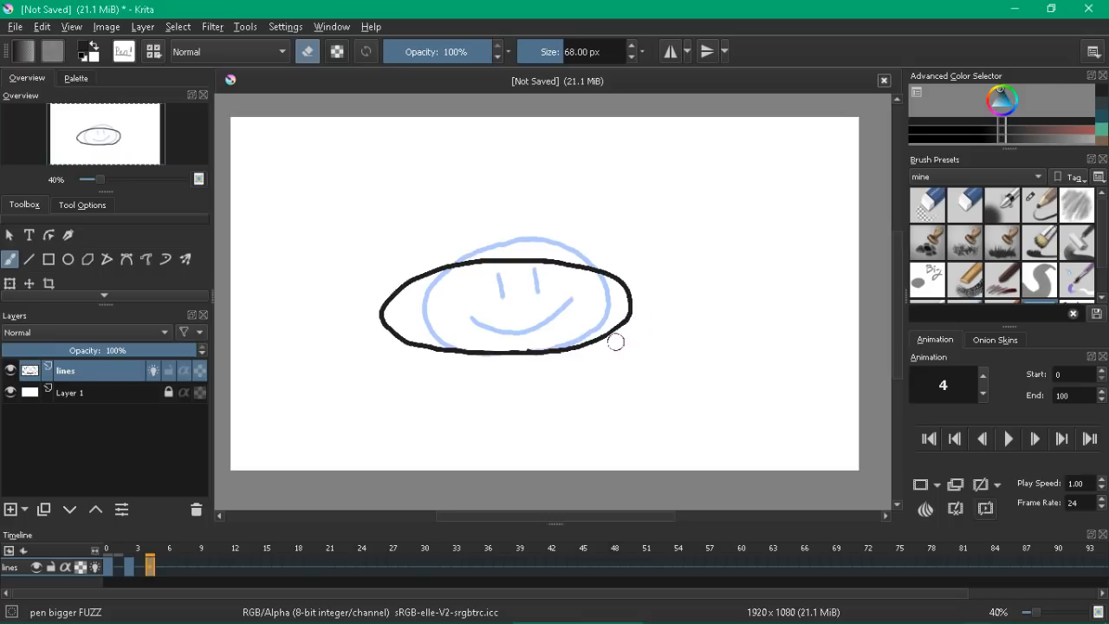
pyautogui.press('e')
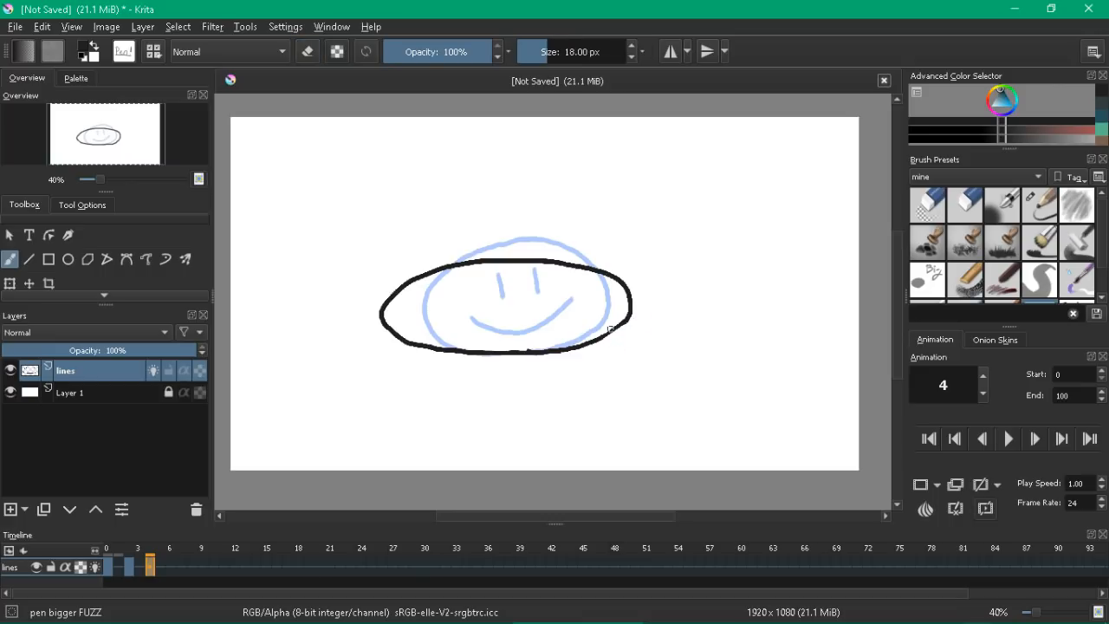
# Step: Check the pen's "Eraser switch size" option in the brush settings and draw a test scribble to the upper right of the head
pyautogui.press('F5')
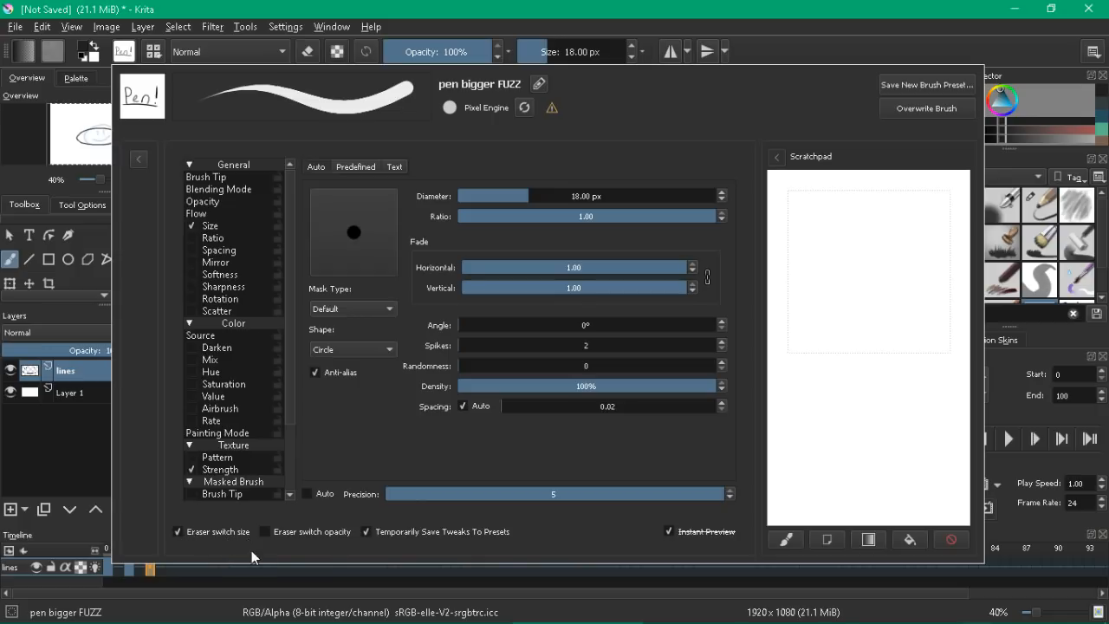
pyautogui.click(496, 29)
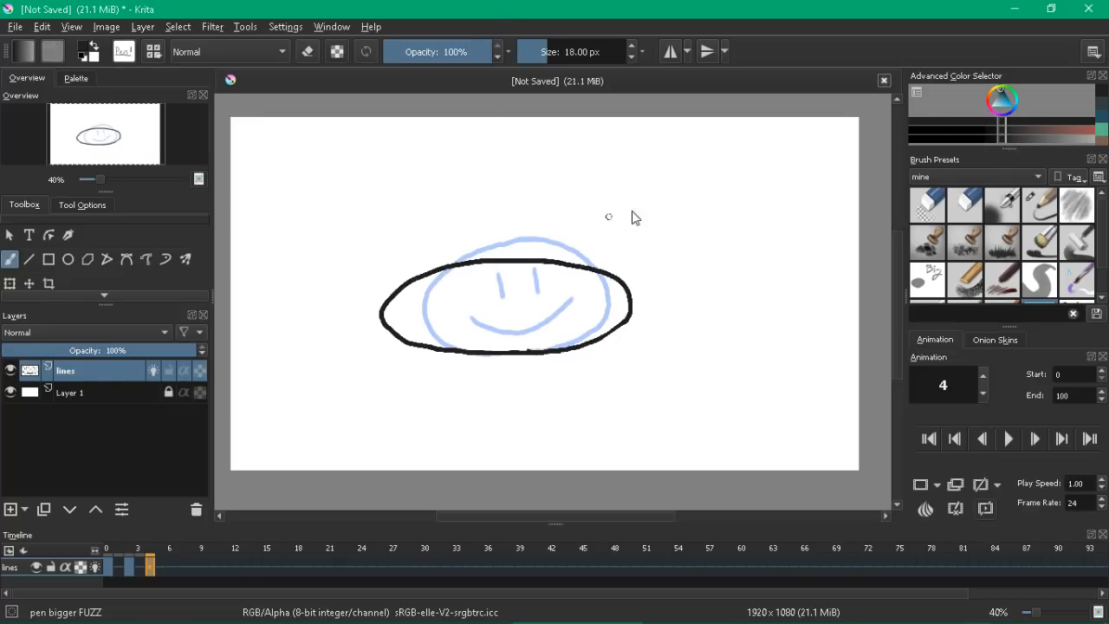
pyautogui.moveTo(636, 212)
pyautogui.mouseDown()
pyautogui.moveTo(653, 190)
pyautogui.moveTo(701, 243)
pyautogui.moveTo(742, 257)
pyautogui.mouseUp()
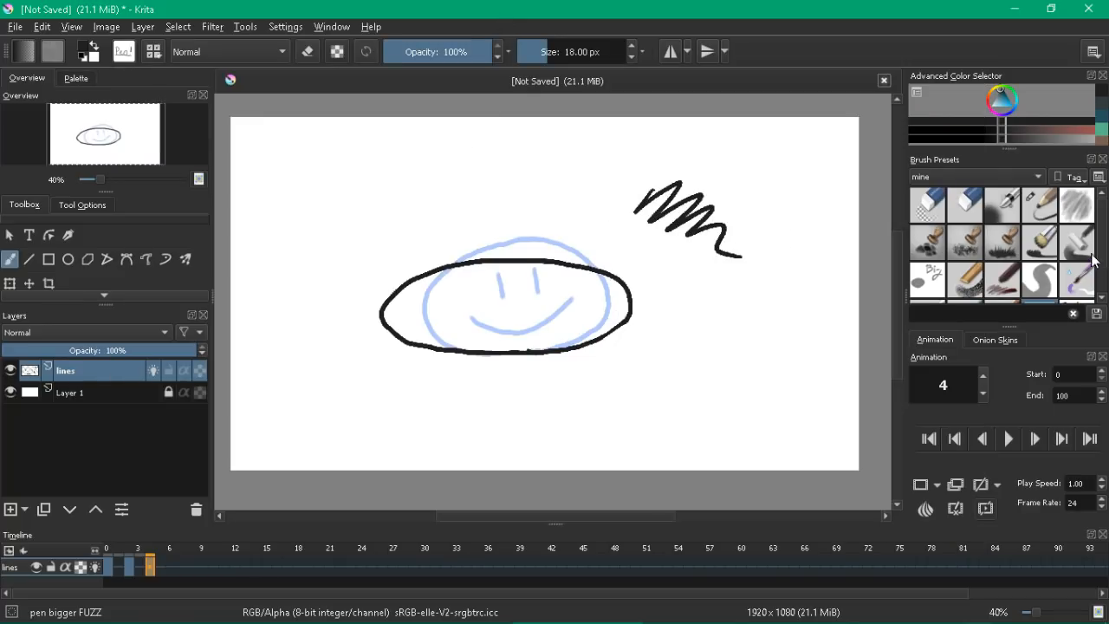
pyautogui.scroll(-1, 1099, 286)
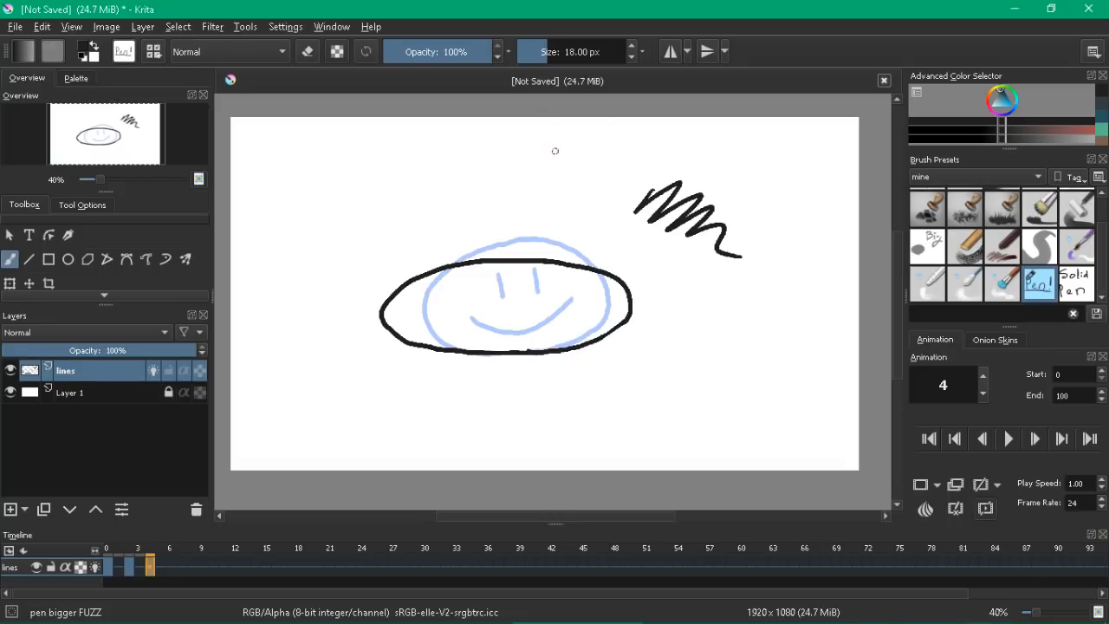
# Step: Switch the pen to eraser mode, enlarge it to 110 px and erase the test scribble
pyautogui.press('e')
pyautogui.click(310, 55)
pyautogui.press('e')
pyautogui.press('e')
pyautogui.press('e')
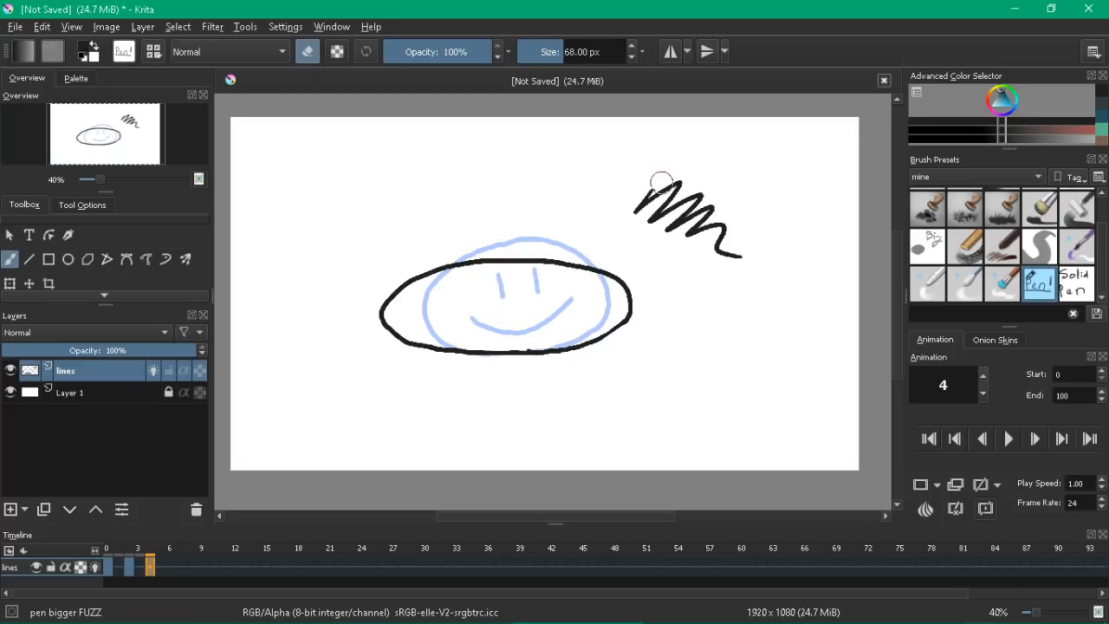
pyautogui.press(']')
pyautogui.press(']')
pyautogui.press(']')
pyautogui.press(']')
pyautogui.press(']')
pyautogui.press(']')
pyautogui.press(']')
pyautogui.moveTo(663, 174)
pyautogui.mouseDown()
pyautogui.moveTo(698, 172)
pyautogui.moveTo(703, 211)
pyautogui.moveTo(741, 228)
pyautogui.moveTo(741, 260)
pyautogui.mouseUp()
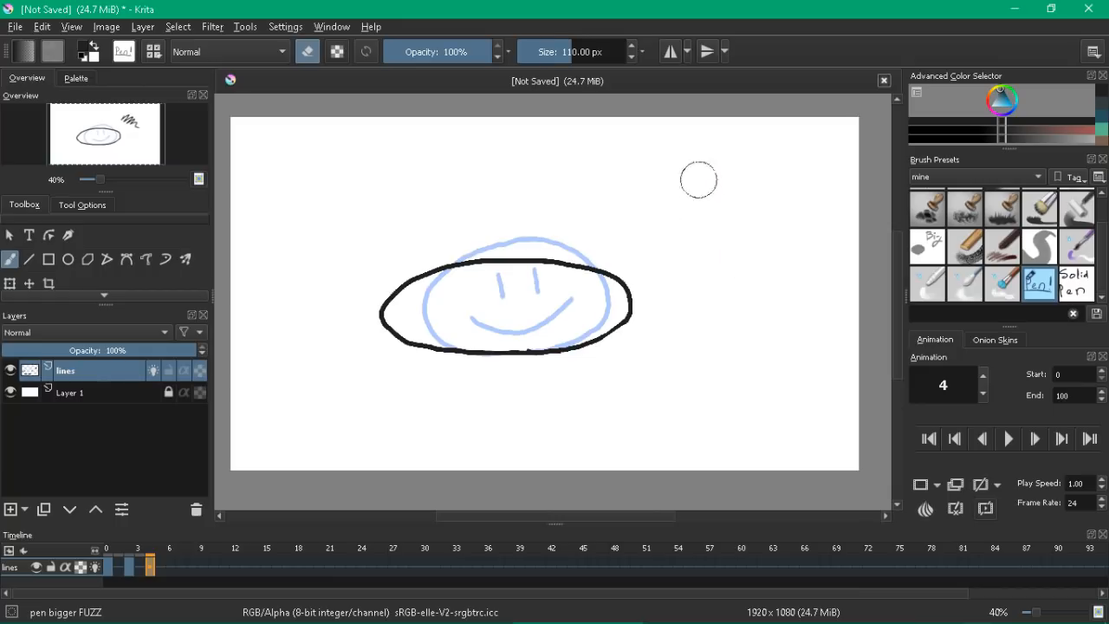
# Step: Alternate between brush and eraser mode, making a test stroke beside the head and erasing it
pyautogui.press('e')
pyautogui.moveTo(669, 175)
pyautogui.mouseDown()
pyautogui.moveTo(704, 218)
pyautogui.moveTo(658, 203)
pyautogui.moveTo(685, 154)
pyautogui.mouseUp()
pyautogui.press('e')
pyautogui.press('e')
pyautogui.moveTo(674, 249)
pyautogui.mouseDown()
pyautogui.moveTo(602, 240)
pyautogui.moveTo(659, 246)
pyautogui.moveTo(719, 191)
pyautogui.moveTo(774, 183)
pyautogui.moveTo(636, 252)
pyautogui.moveTo(711, 164)
pyautogui.moveTo(721, 177)
pyautogui.mouseUp()
pyautogui.press('e')
pyautogui.press('e')
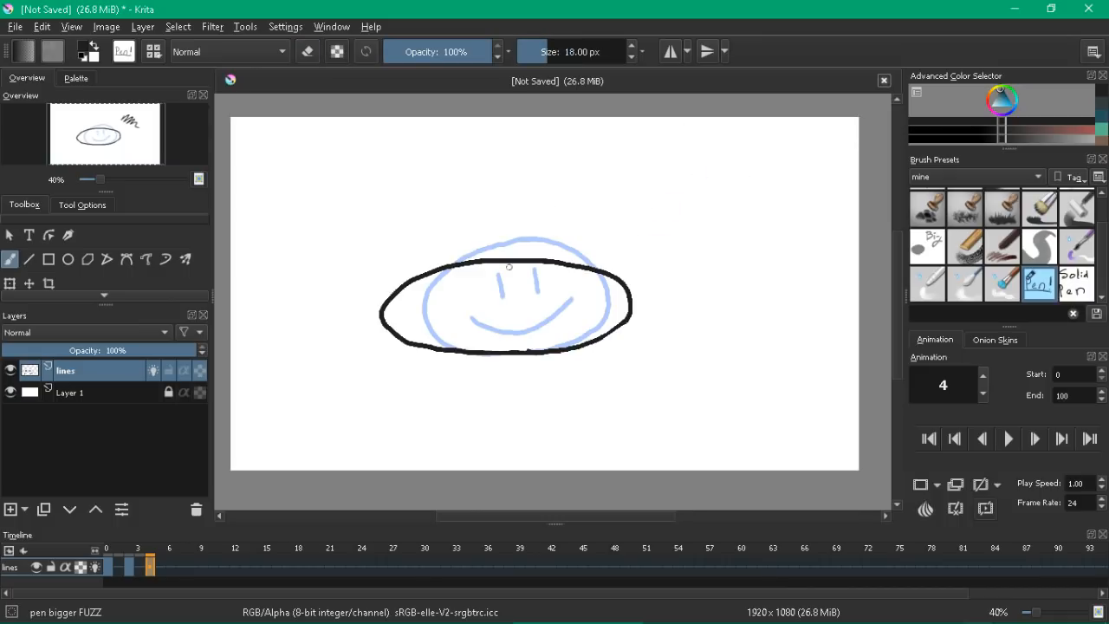
# Step: Draw two widely spaced short eye lines and a wide curved smile inside the flattened head on frame 4
pyautogui.moveTo(477, 277)
pyautogui.mouseDown()
pyautogui.moveTo(556, 278)
pyautogui.moveTo(439, 317)
pyautogui.moveTo(514, 342)
pyautogui.moveTo(567, 333)
pyautogui.mouseUp()
pyautogui.hotkey('ctrl', 'z')
pyautogui.moveTo(452, 328)
pyautogui.mouseDown()
pyautogui.moveTo(509, 341)
pyautogui.moveTo(607, 305)
pyautogui.mouseUp()
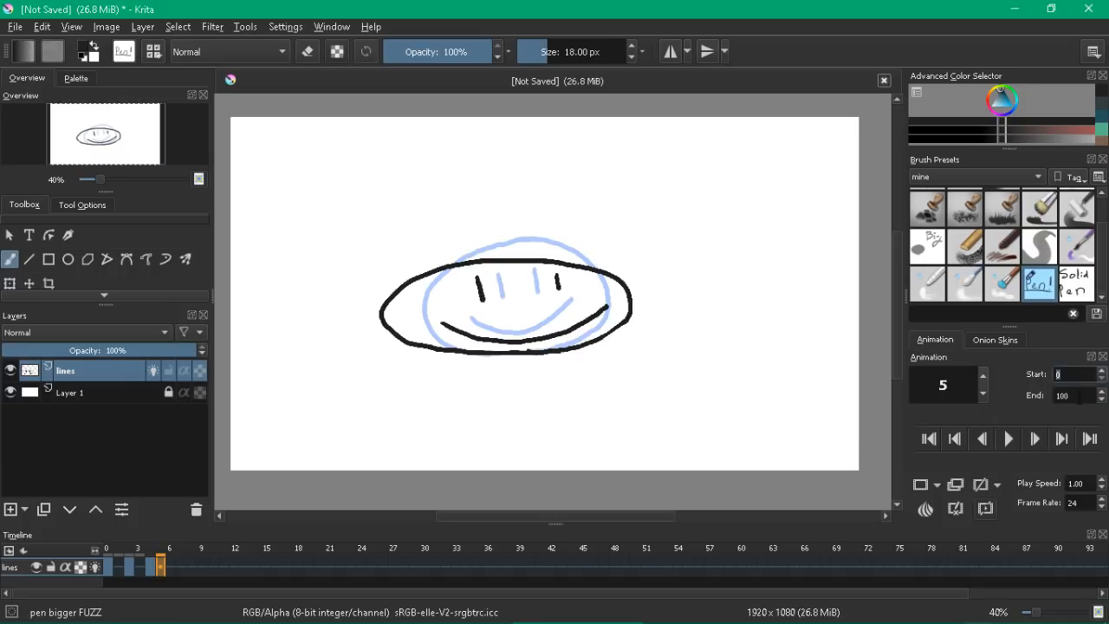
# Step: Set the animation's end frame to 5, play the animation and stop it
pyautogui.press('Tab')
pyautogui.write('5')
pyautogui.click(1007, 441)
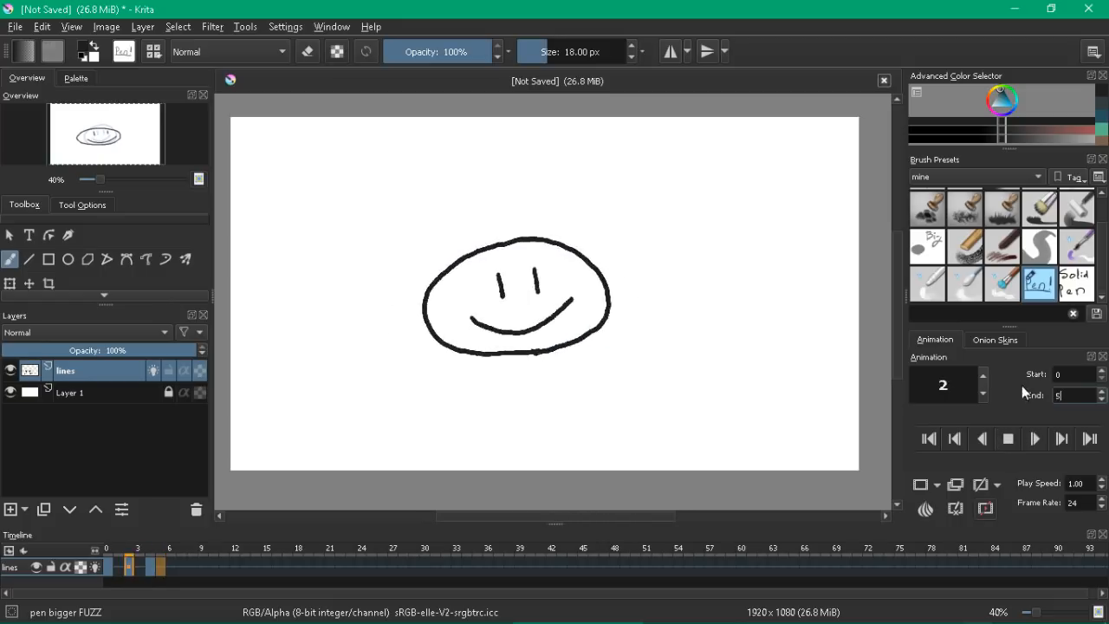
pyautogui.click(1005, 445)
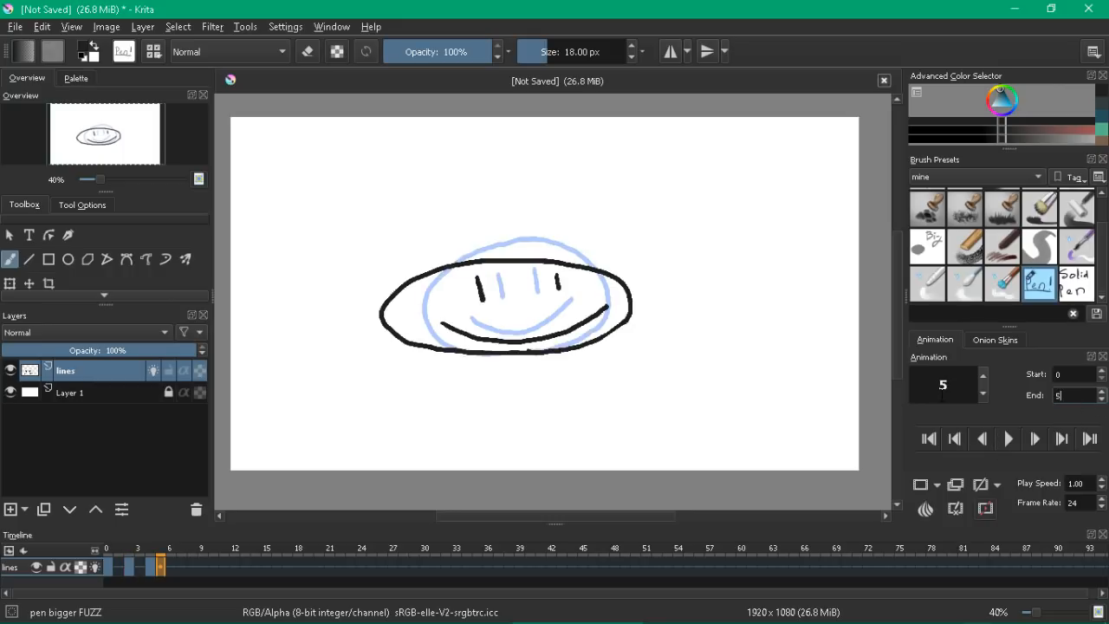
# Step: Add a new paint layer between "lines" and Layer 1 and name it "color"
pyautogui.click(77, 393)
pyautogui.click(10, 509)
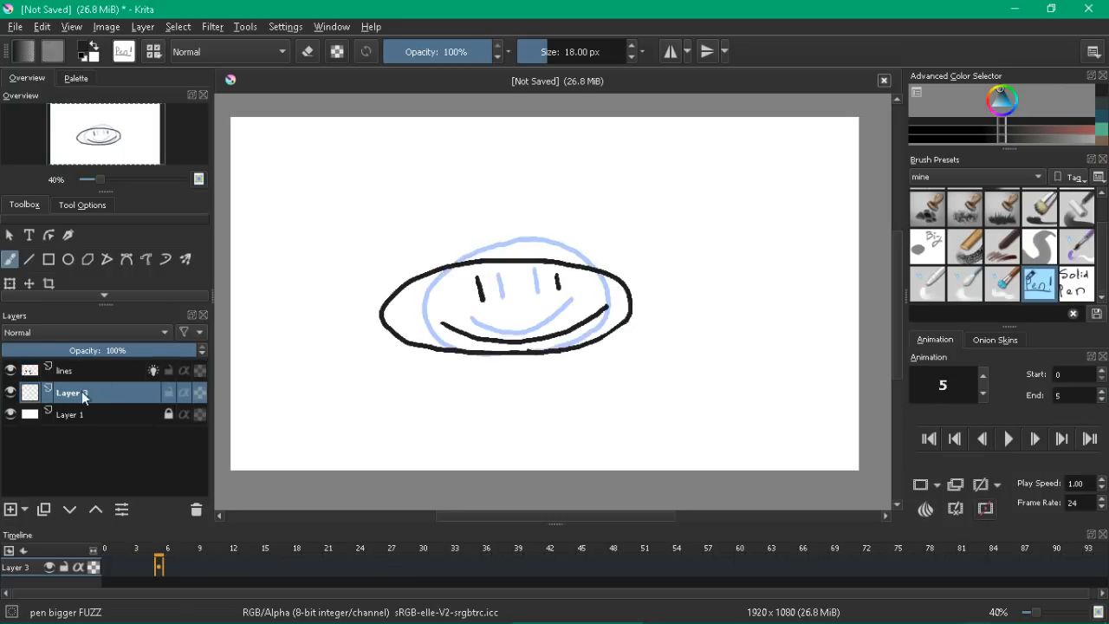
pyautogui.doubleClick(76, 395)
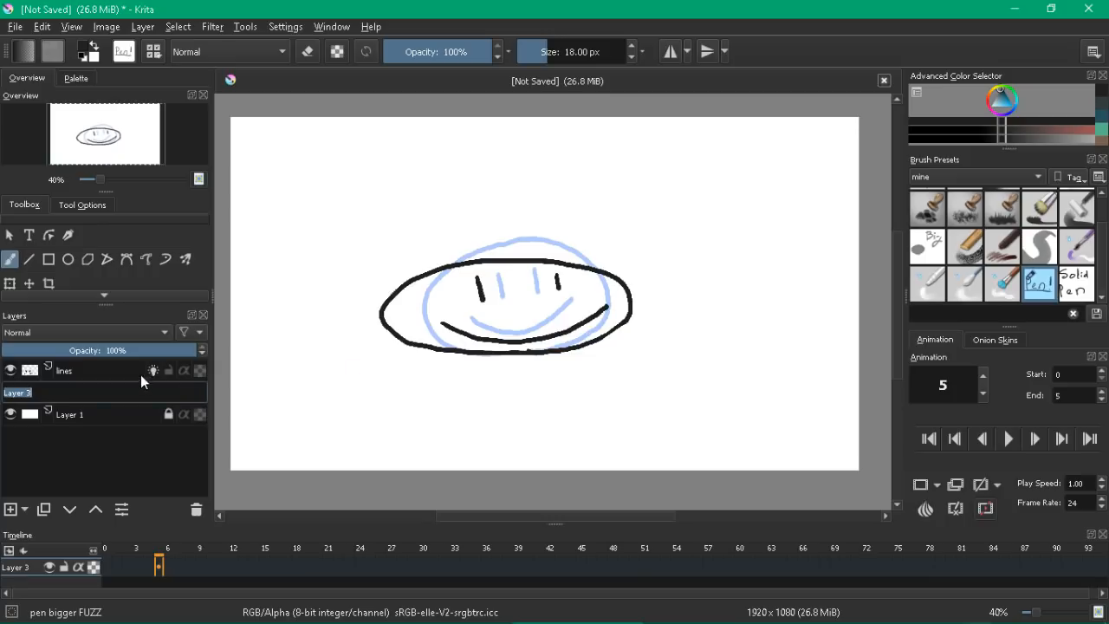
pyautogui.press('Return')
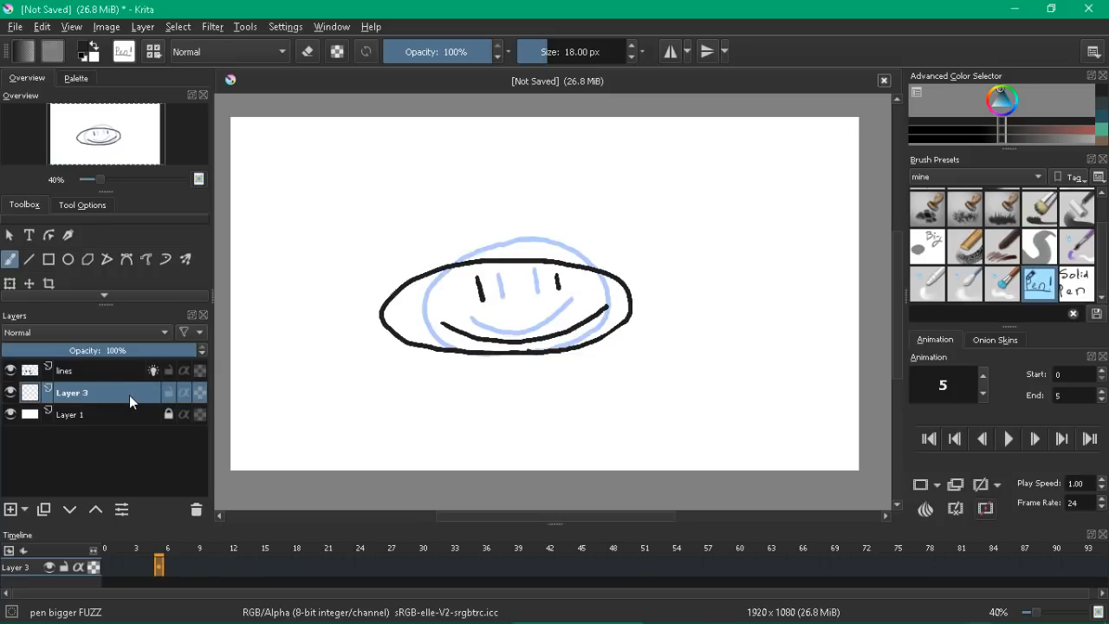
pyautogui.doubleClick(62, 394)
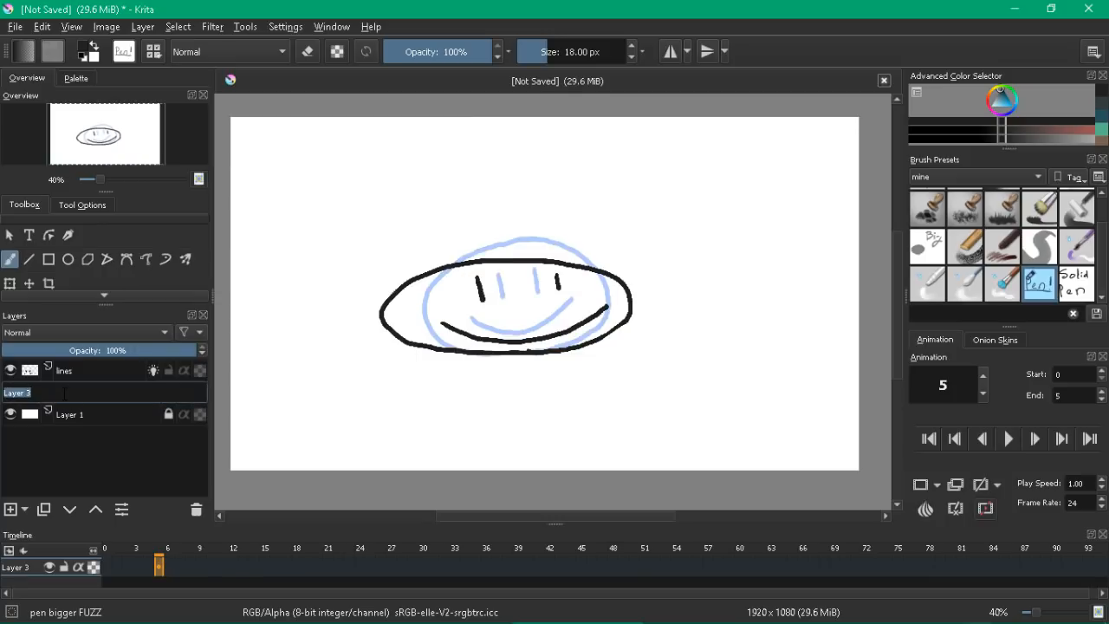
pyautogui.write('color')
pyautogui.press('Return')
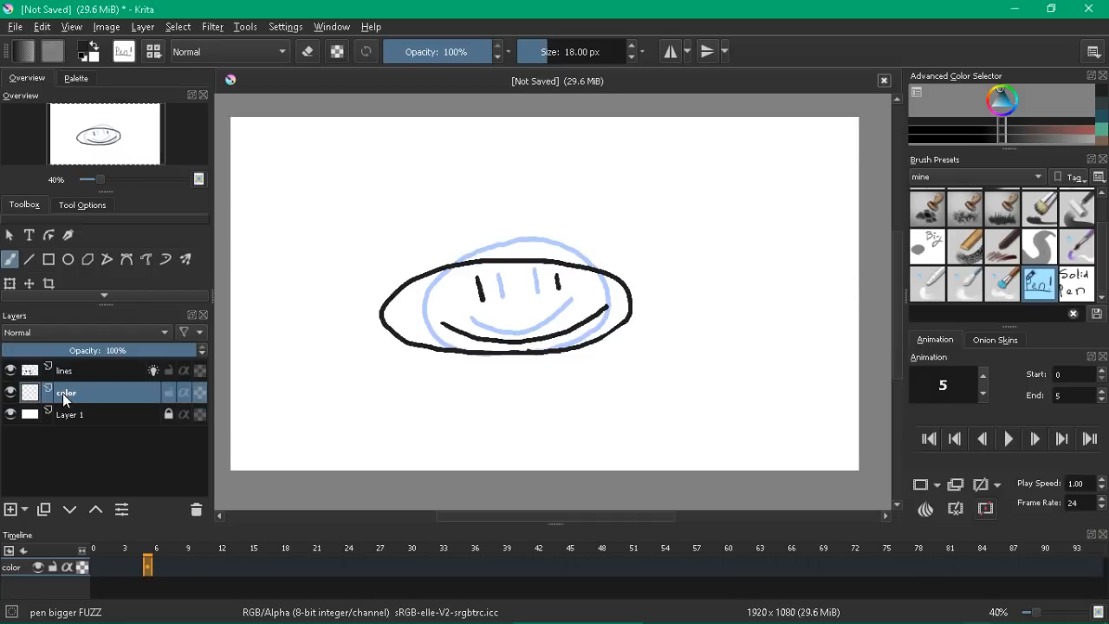
# Step: Choose an orange-red colour and try filling the head on the "color" layer with the Fill tool, undoing the fill
pyautogui.press('f')
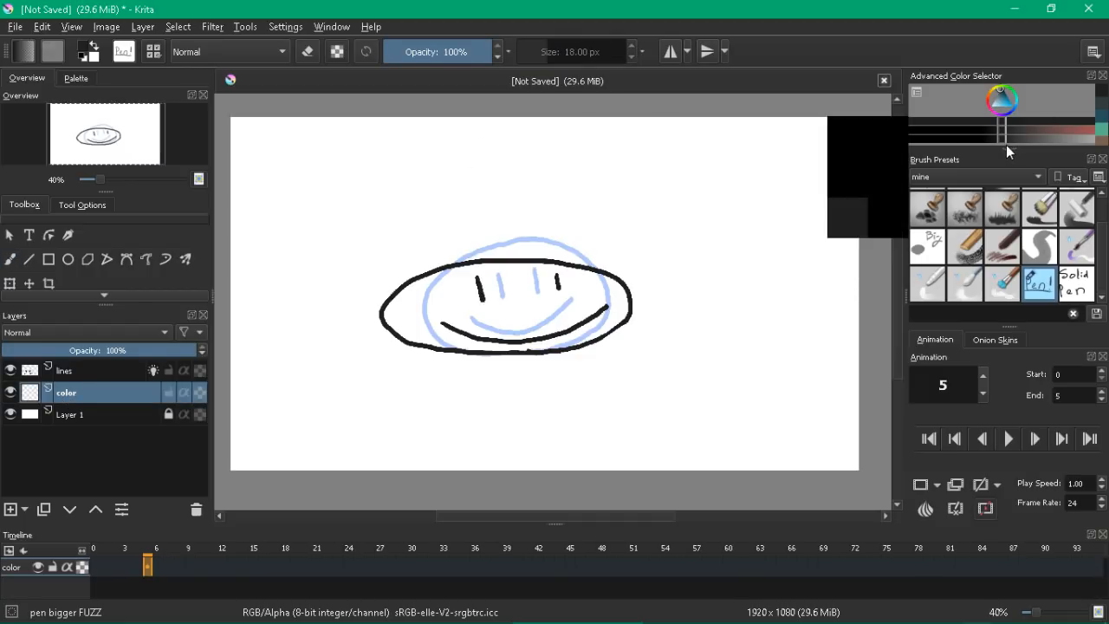
pyautogui.moveTo(1005, 150); pyautogui.dragTo(1005, 196)
pyautogui.moveTo(1014, 132); pyautogui.dragTo(1018, 137)
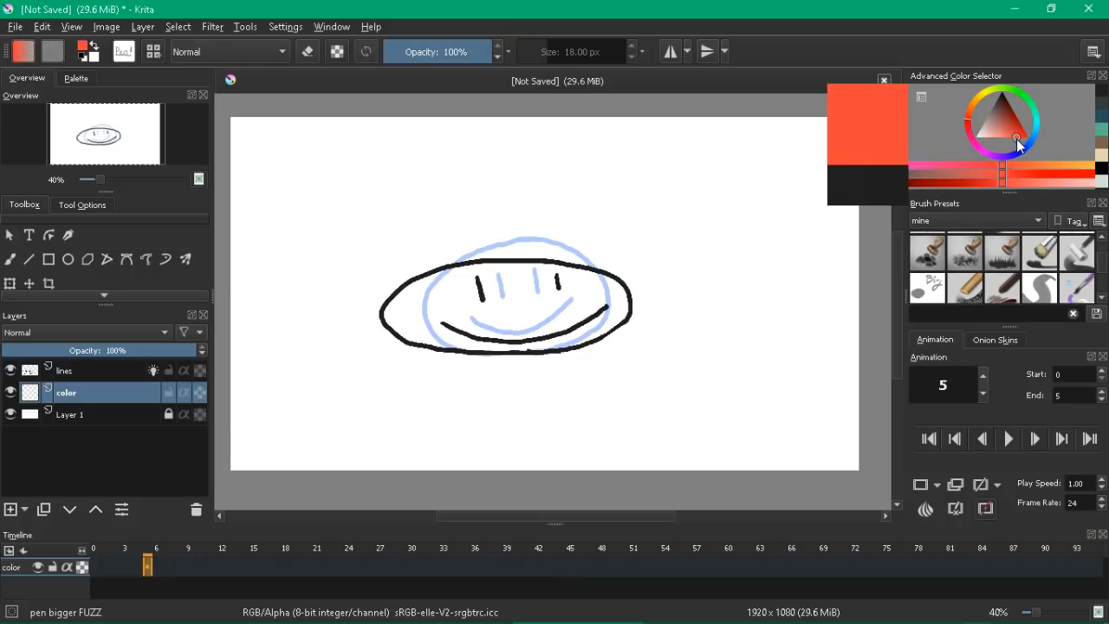
pyautogui.click(451, 310)
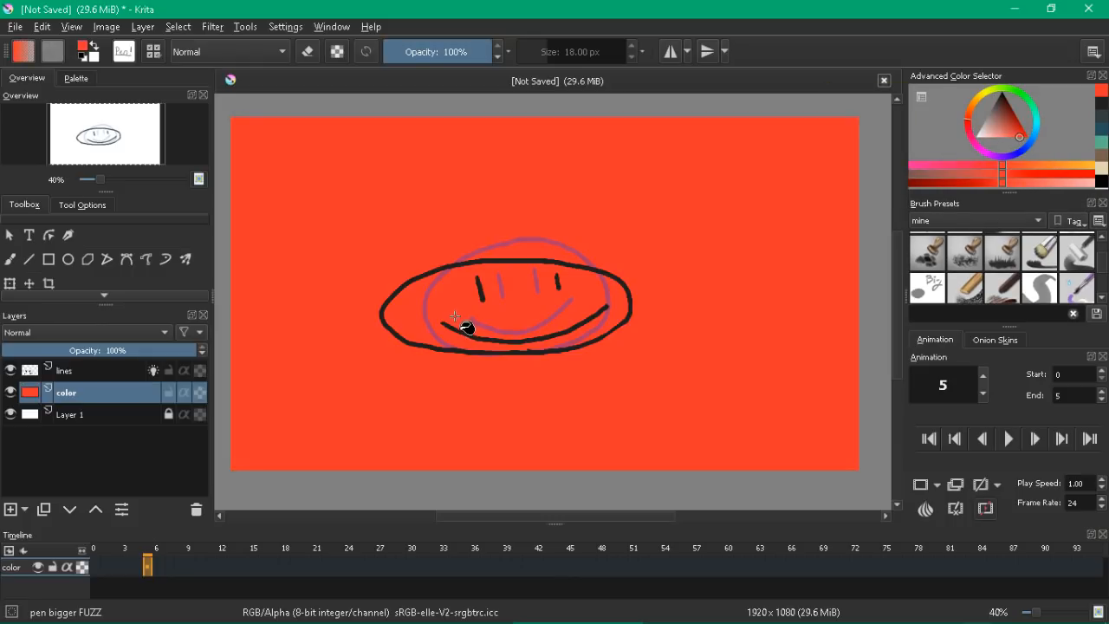
pyautogui.hotkey('ctrl', 'z')
# Step: Turn off "Limit to current layer" for the Fill tool and fill the flattened head with orange-red on the "color" layer
pyautogui.click(87, 207)
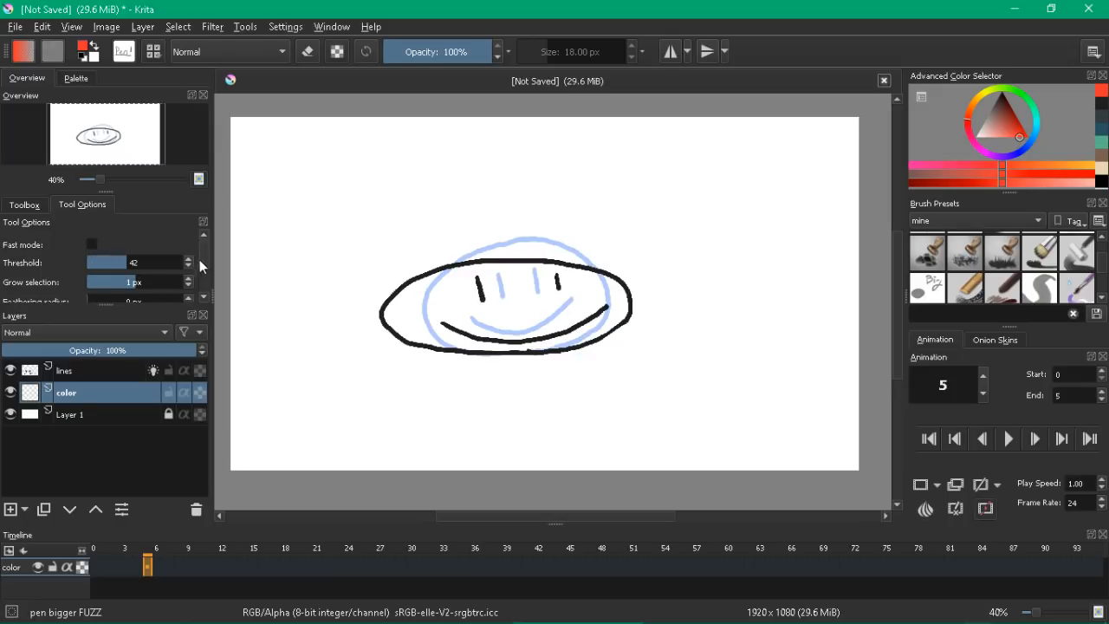
pyautogui.scroll(-3, 202, 271)
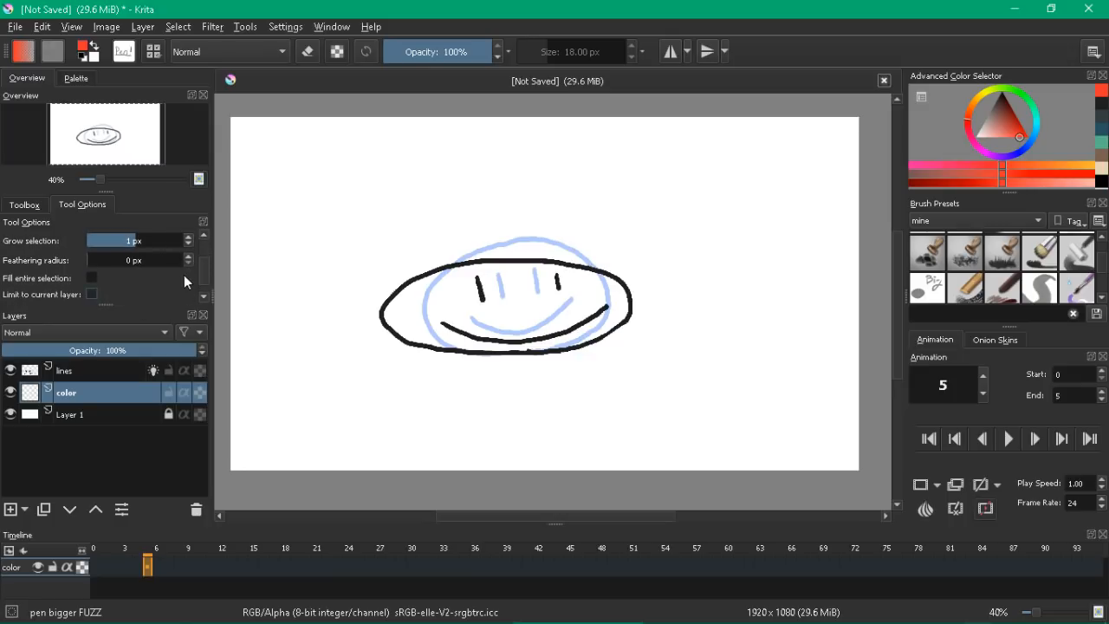
pyautogui.click(464, 315)
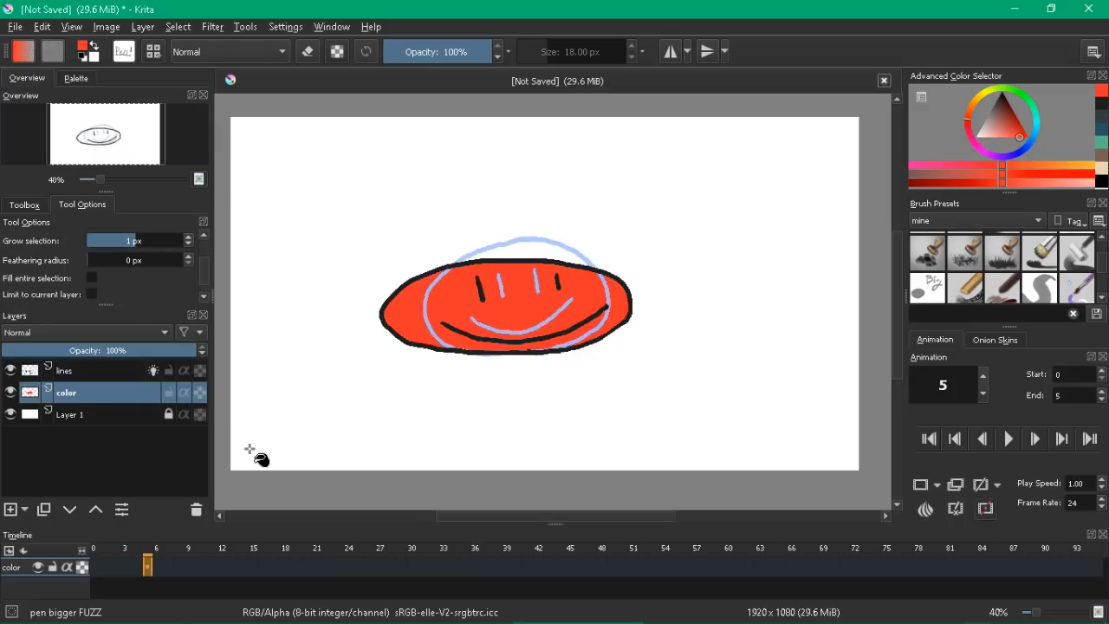
# Step: Clear the orange-red fill from the "color" layer and turn off onion skins for the "lines" layer
pyautogui.click(153, 370)
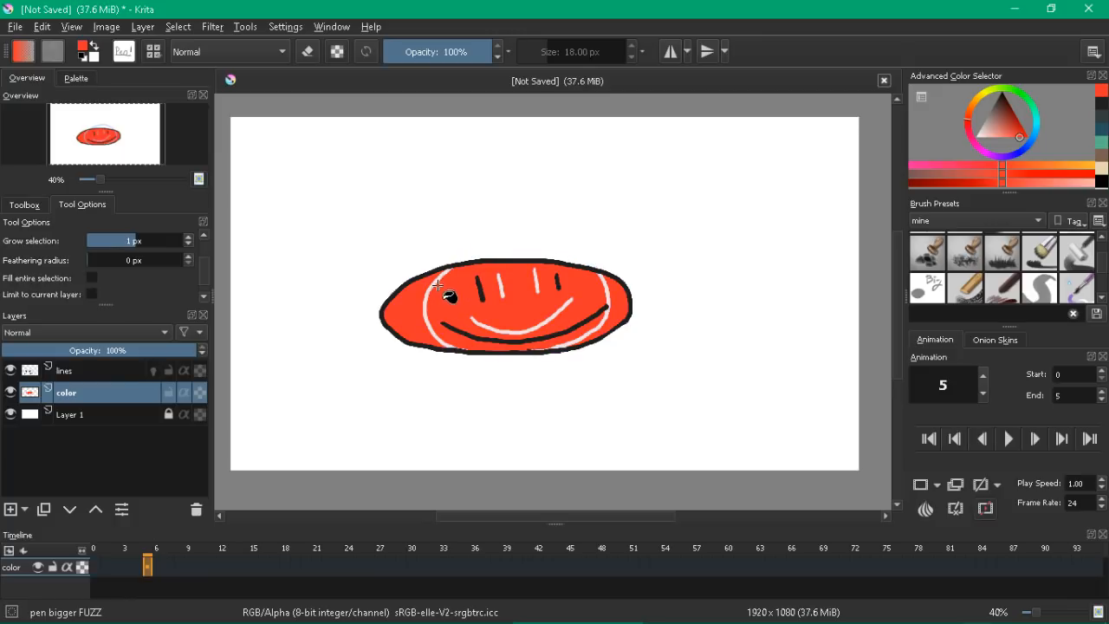
pyautogui.moveTo(422, 299); pyautogui.dragTo(471, 258)
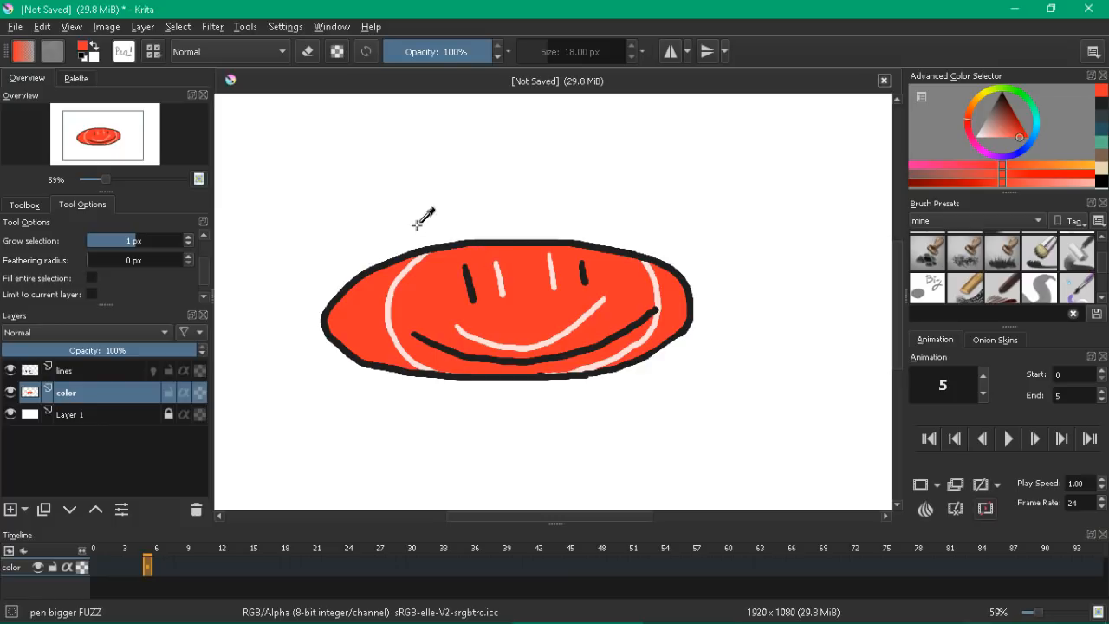
pyautogui.click(152, 370)
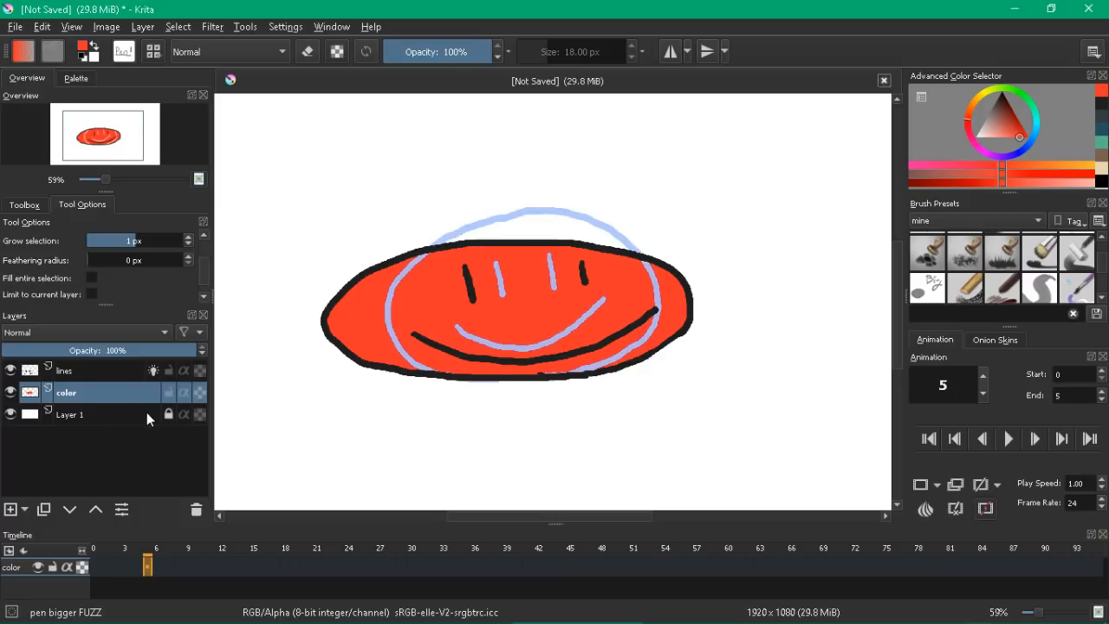
pyautogui.press('Delete')
pyautogui.click(153, 369)
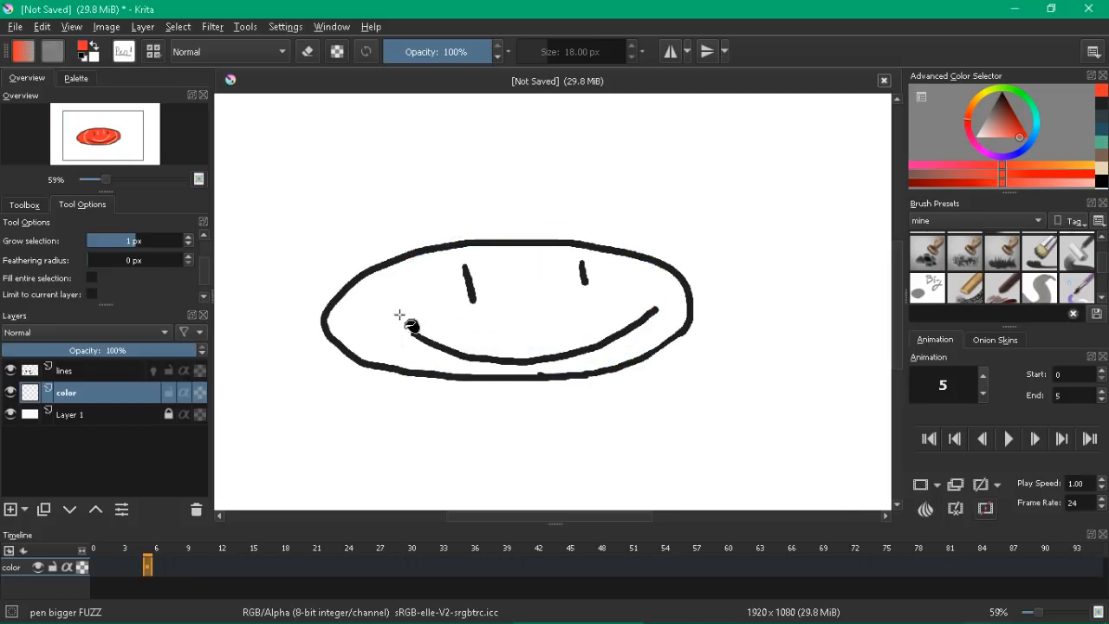
# Step: Try filling the flattened head with orange-red with onion skins off and undo the fill
pyautogui.click(399, 315)
pyautogui.hotkey('ctrl', 'z')
# Step: Go to frame 0, add the existing "lines" layer to the timeline and enlarge the timeline to show both layers
pyautogui.click(124, 568)
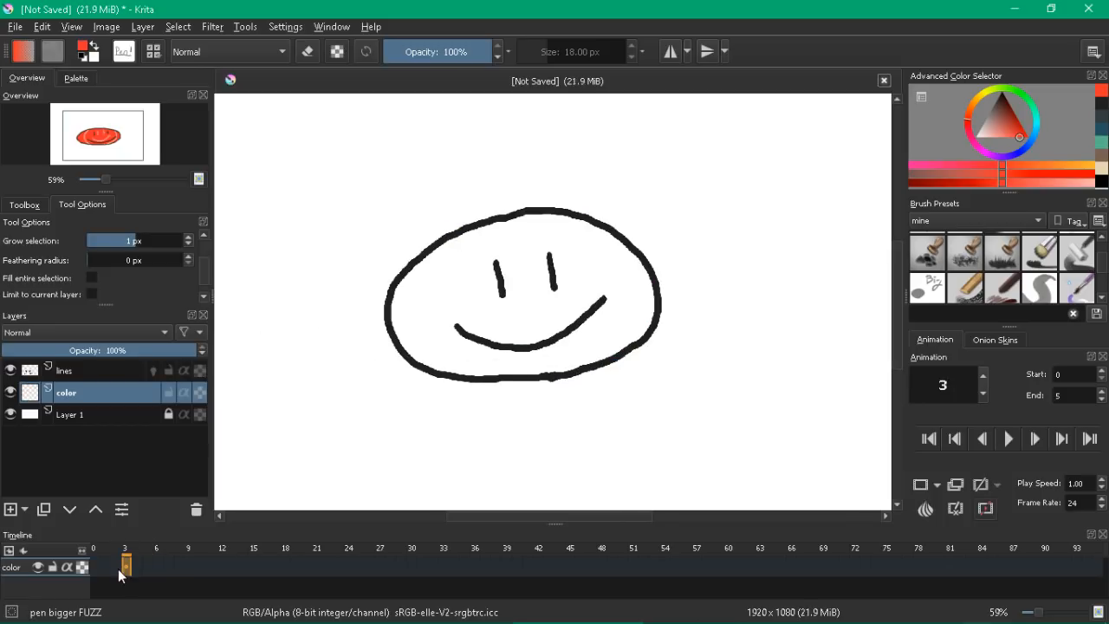
pyautogui.click(118, 569)
pyautogui.click(94, 548)
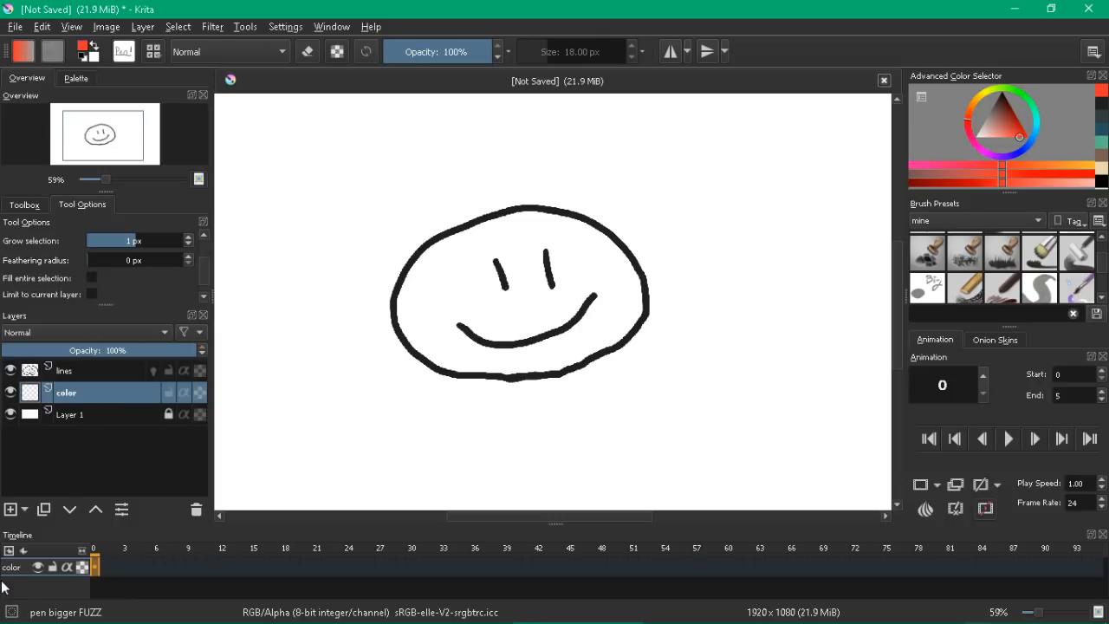
pyautogui.click(105, 559)
pyautogui.moveTo(85, 548)
pyautogui.mouseDown()
pyautogui.moveTo(154, 551)
pyautogui.moveTo(97, 561)
pyautogui.moveTo(116, 554)
pyautogui.moveTo(84, 551)
pyautogui.mouseUp()
pyautogui.rightClick(13, 574)
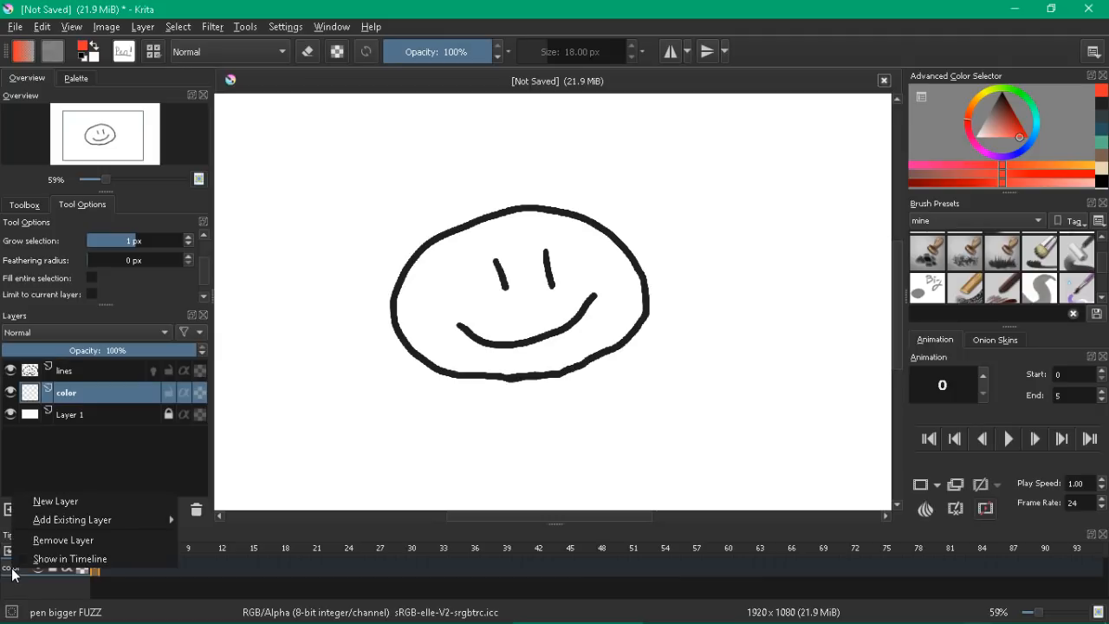
pyautogui.moveTo(62, 524)
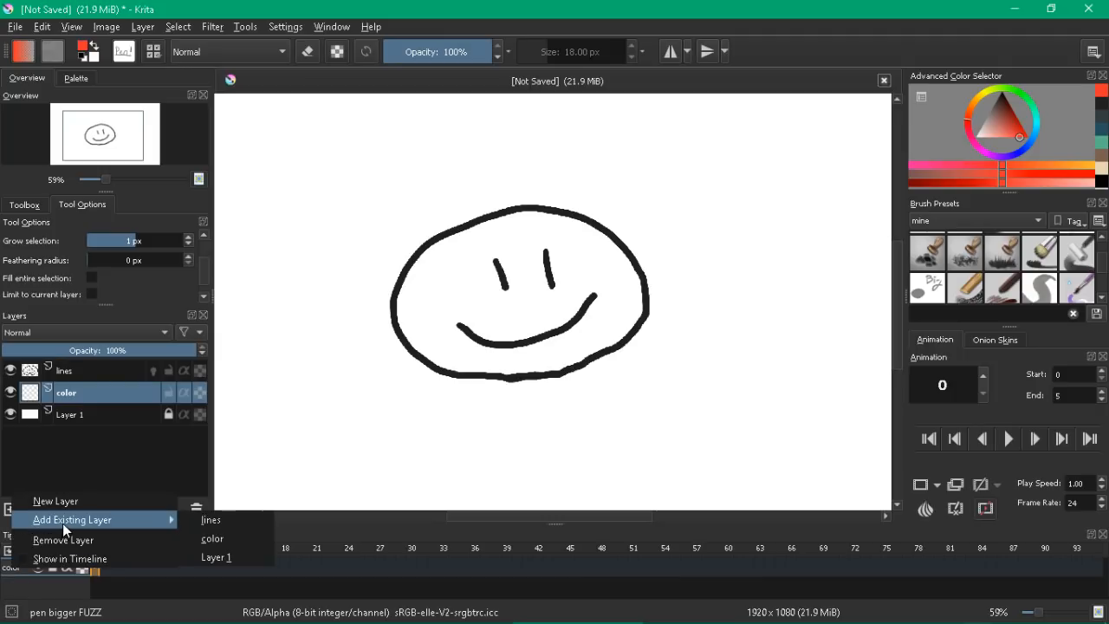
pyautogui.click(230, 517)
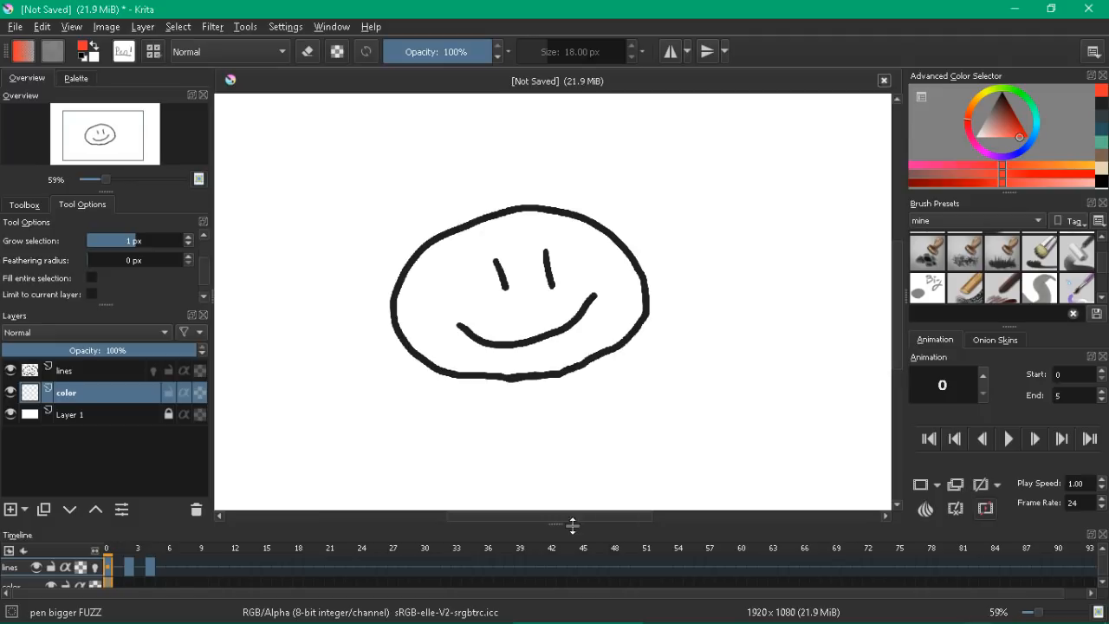
pyautogui.moveTo(572, 524); pyautogui.dragTo(572, 507)
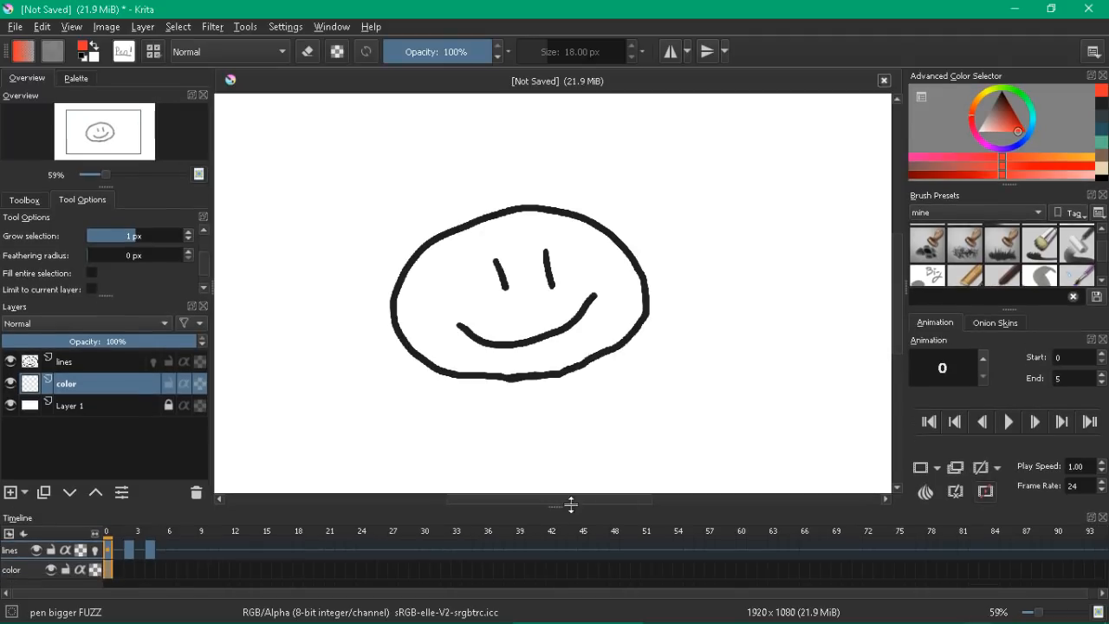
# Step: Create blank frames on the "color" layer at frames 2 and 4 and return to frame 0
pyautogui.click(126, 570)
pyautogui.click(151, 570)
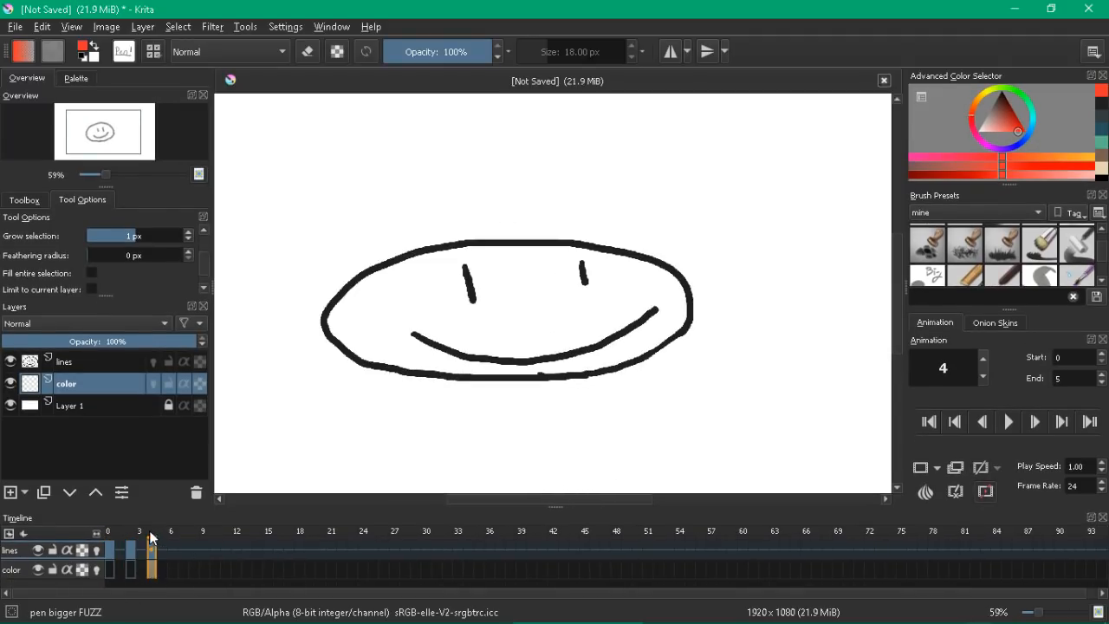
pyautogui.moveTo(150, 533); pyautogui.dragTo(109, 531)
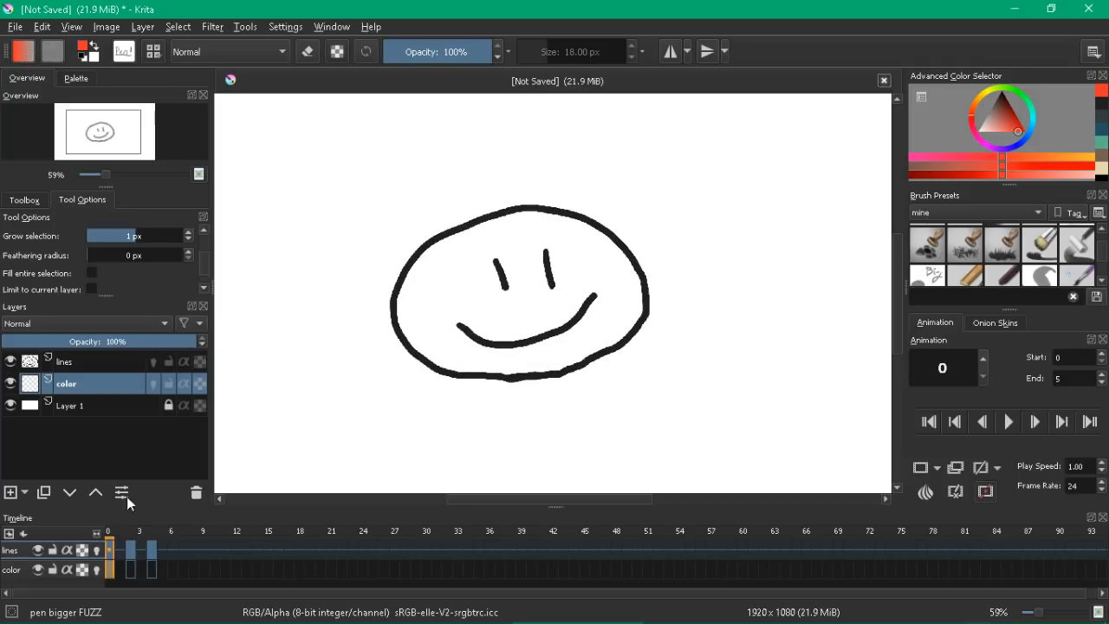
# Step: Switch to Layer 1 and back to the "color" layer, and make the timeline slightly shorter
pyautogui.click(84, 406)
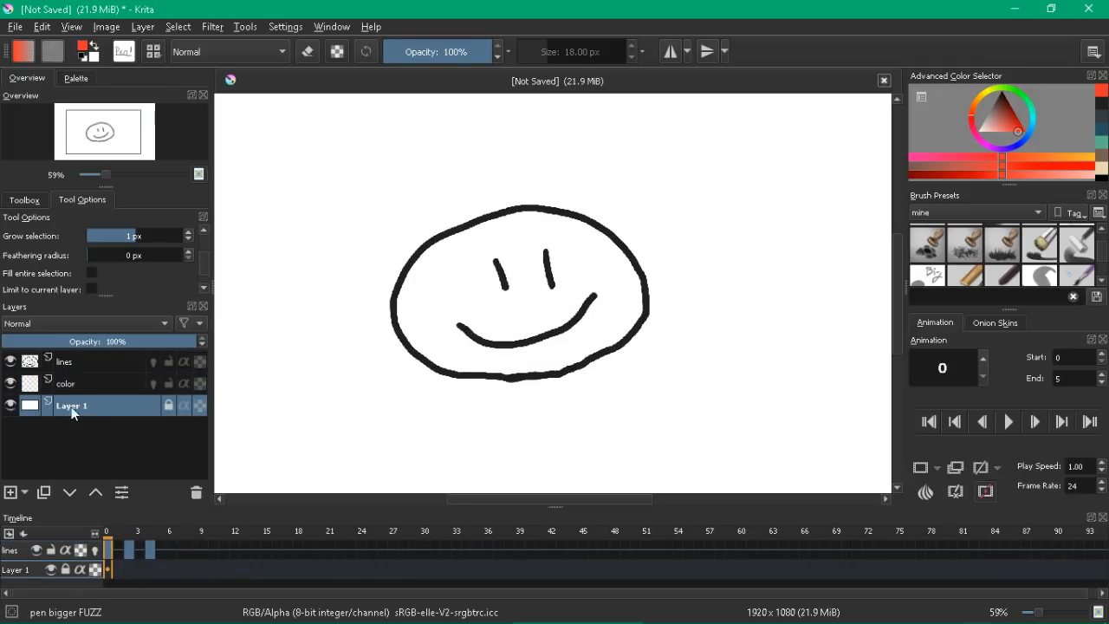
pyautogui.click(73, 384)
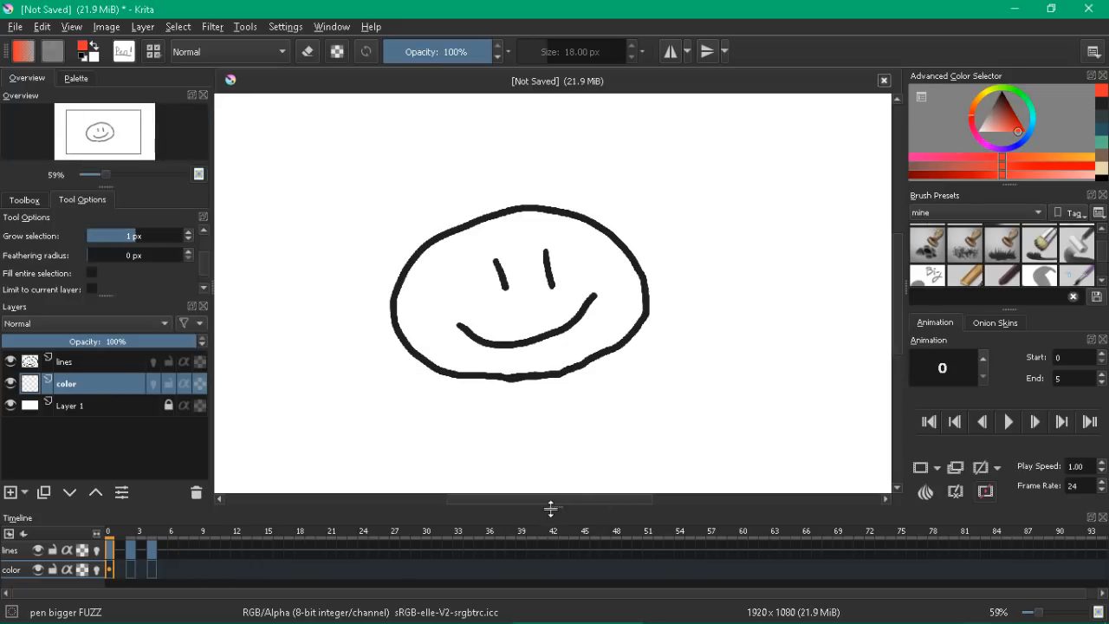
pyautogui.moveTo(550, 509)
pyautogui.mouseDown()
pyautogui.moveTo(557, 482)
pyautogui.moveTo(555, 512)
pyautogui.mouseUp()
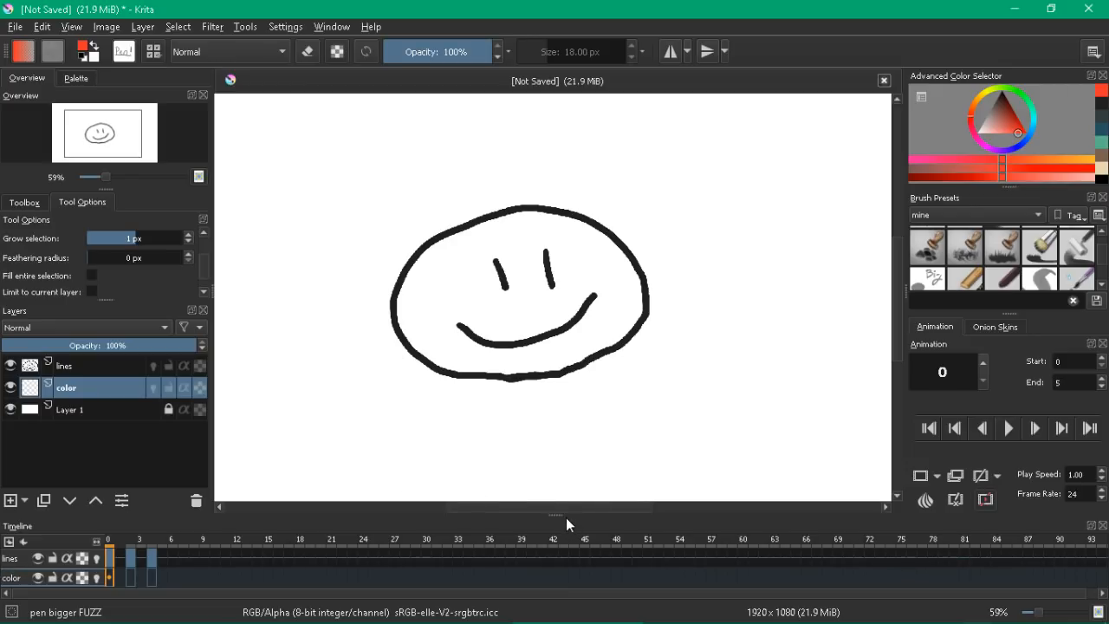
# Step: Try filling the head in frame 0 of the "color" layer with orange-red, look at frame 2 and undo the fill
pyautogui.click(486, 317)
pyautogui.press('Right')
pyautogui.press('Right')
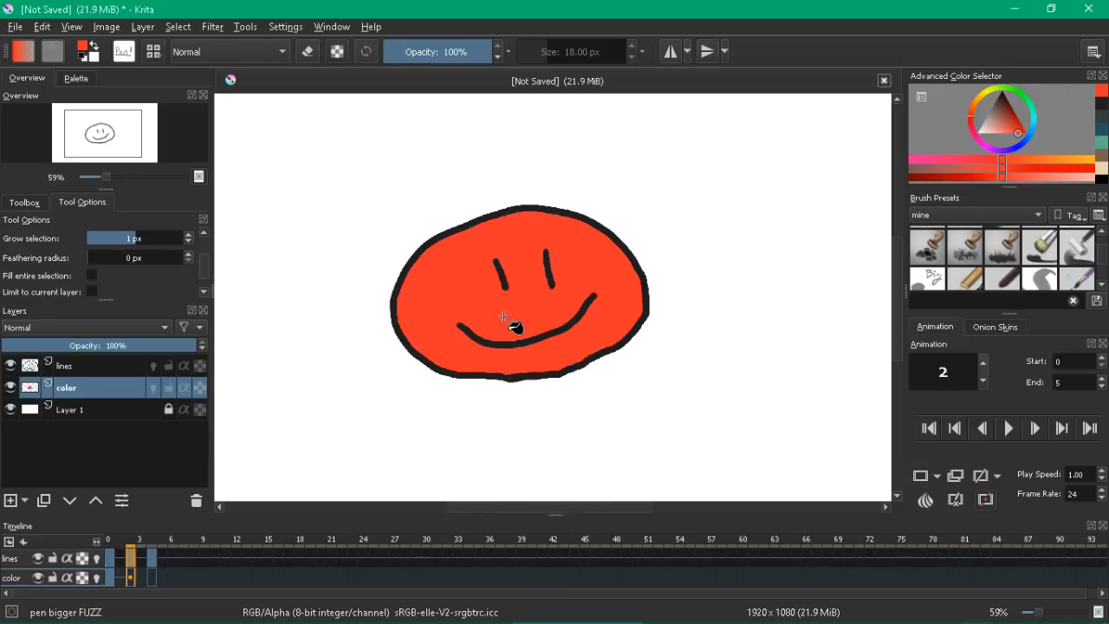
pyautogui.press('Left')
pyautogui.press('Left')
pyautogui.hotkey('ctrl', 'z')
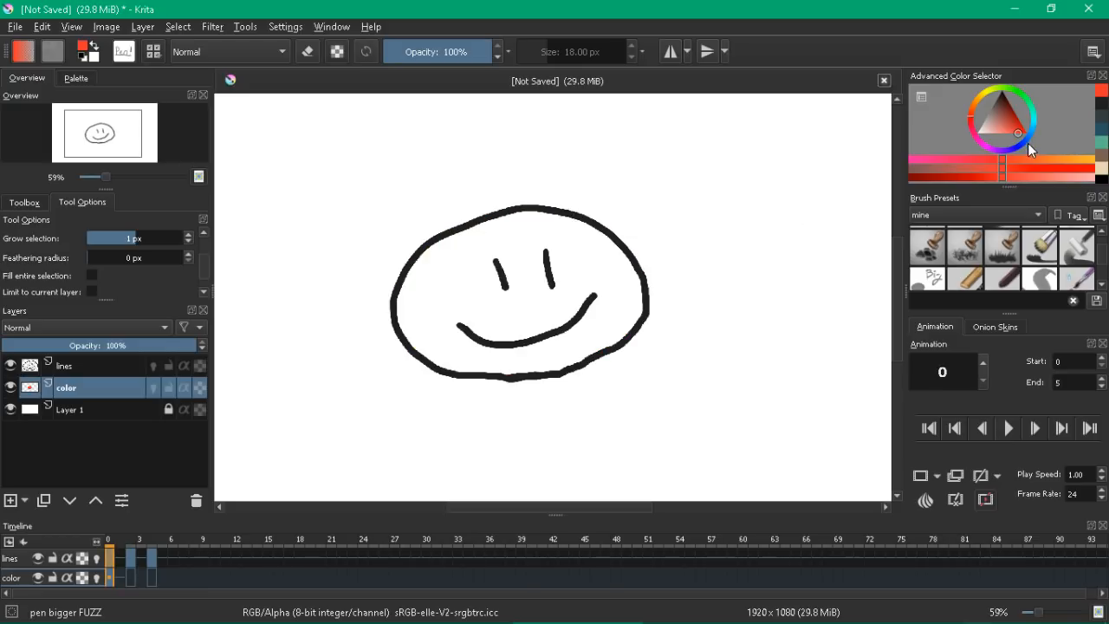
# Step: Choose a light blue and fill the head in frames 0, 2 and 4 on the "color" layer
pyautogui.click(1026, 143)
pyautogui.click(1005, 135)
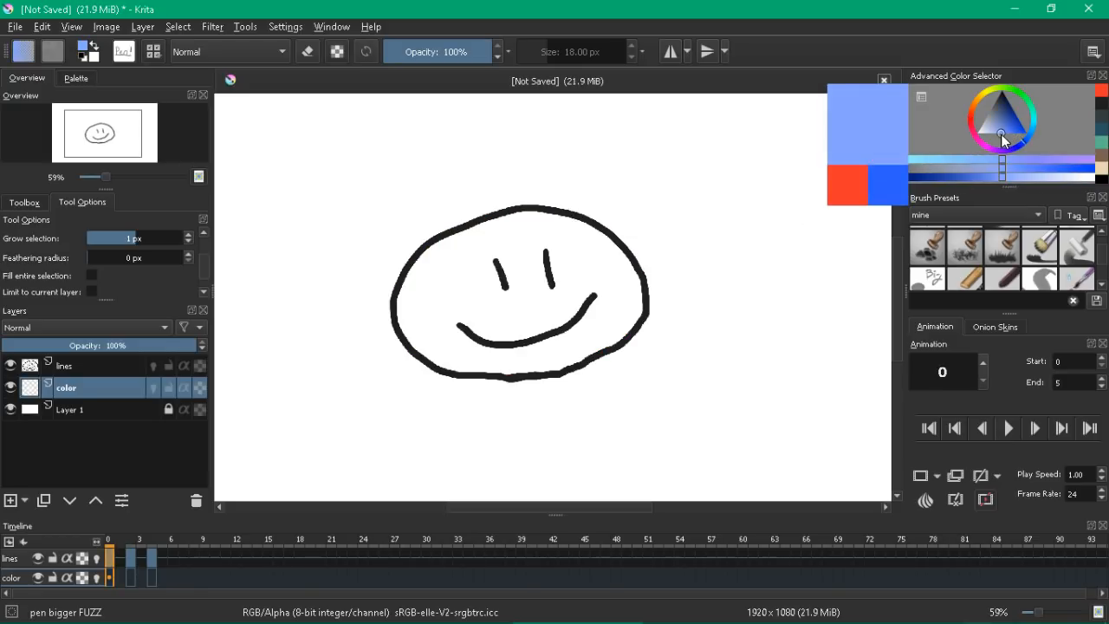
pyautogui.click(530, 314)
pyautogui.press('Right')
pyautogui.press('Right')
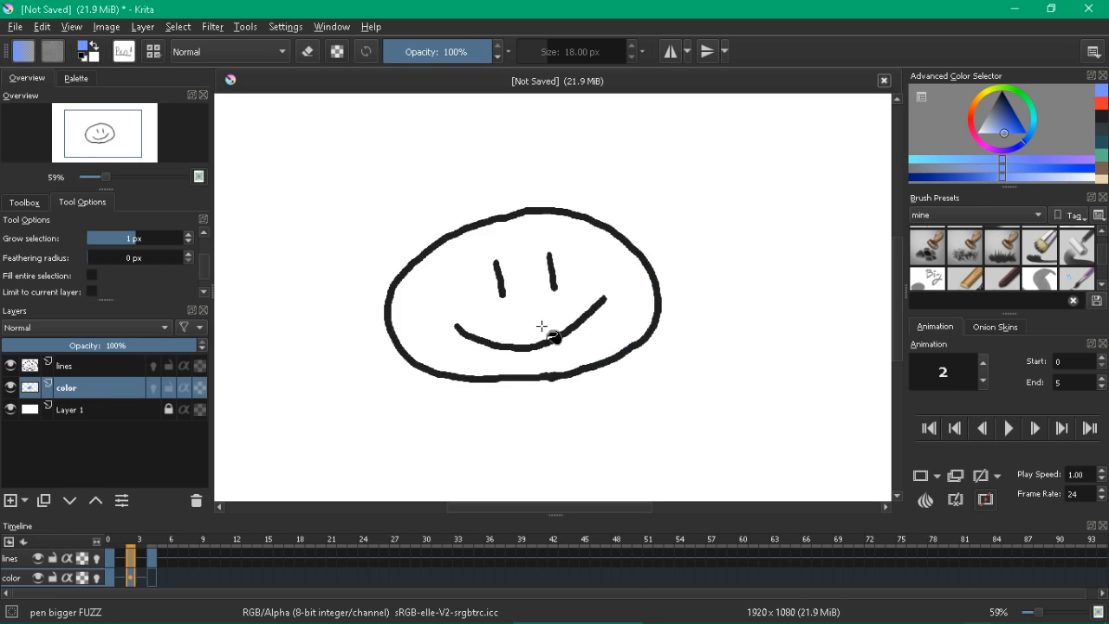
pyautogui.press('Right')
pyautogui.press('Right')
pyautogui.click(555, 280)
# Step: Return to frame 0, play the coloured animation and stop it
pyautogui.press('Left')
pyautogui.press('Left')
pyautogui.press('Left')
pyautogui.press('Left')
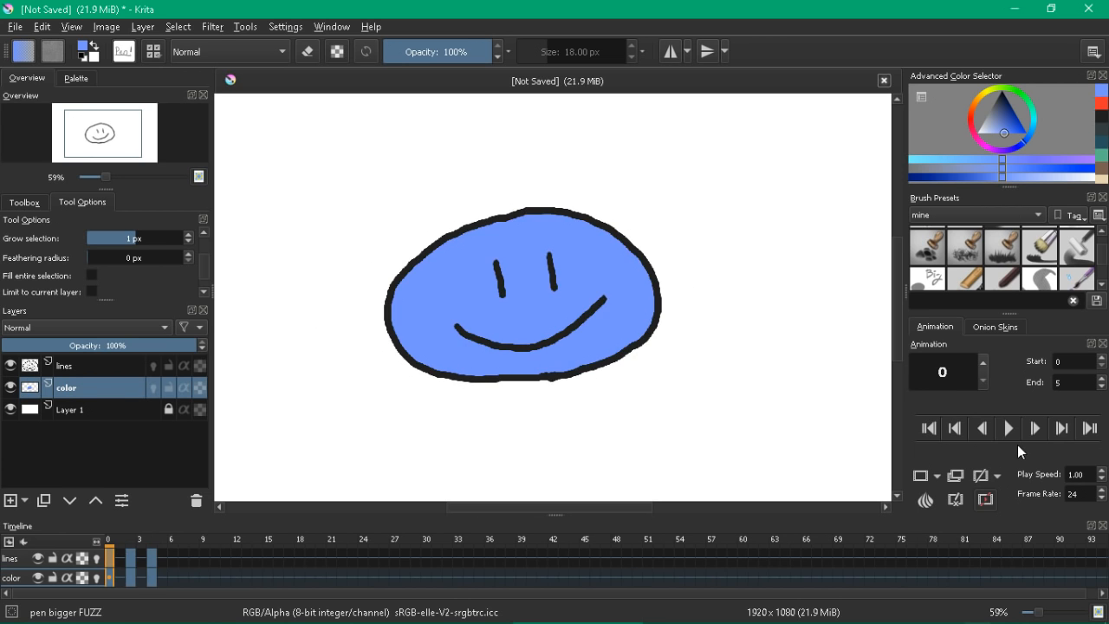
pyautogui.click(1008, 429)
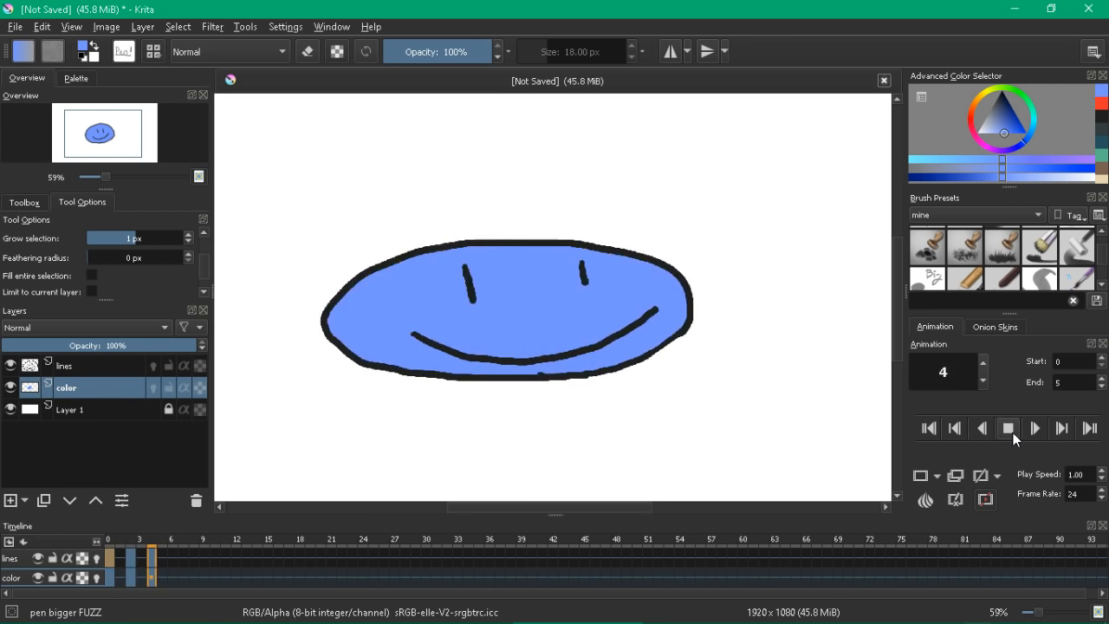
pyautogui.click(1010, 428)
# Step: Switch to the brush, hide the "color" layer and select the "lines" layer at frame 4
pyautogui.press('b')
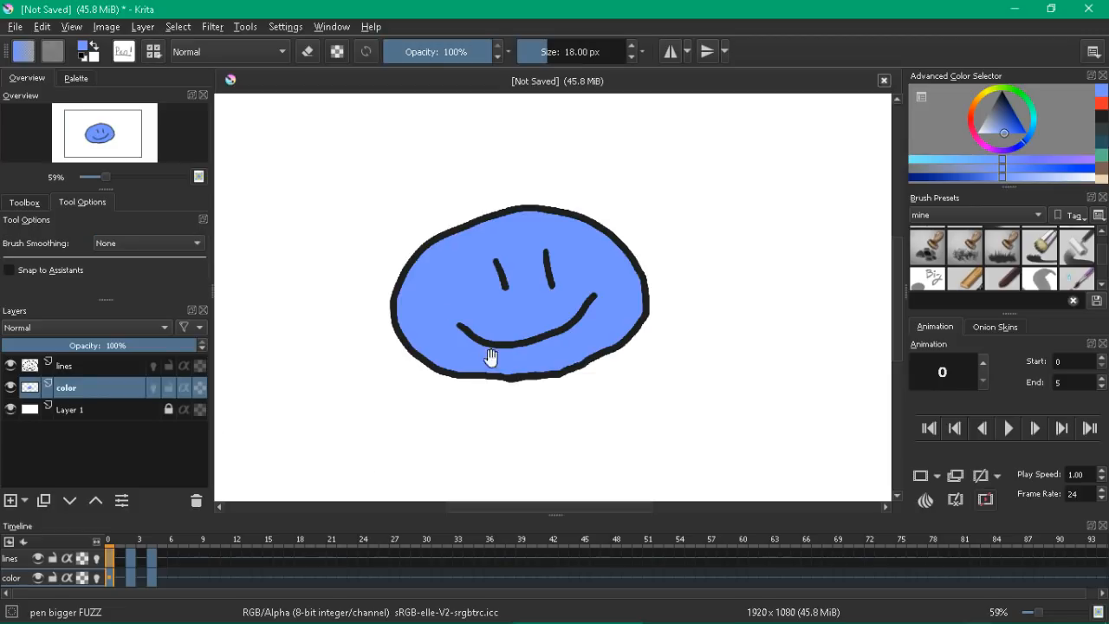
pyautogui.moveTo(537, 323); pyautogui.dragTo(516, 331)
pyautogui.moveTo(544, 289)
pyautogui.mouseDown()
pyautogui.moveTo(543, 302)
pyautogui.moveTo(553, 295)
pyautogui.mouseUp()
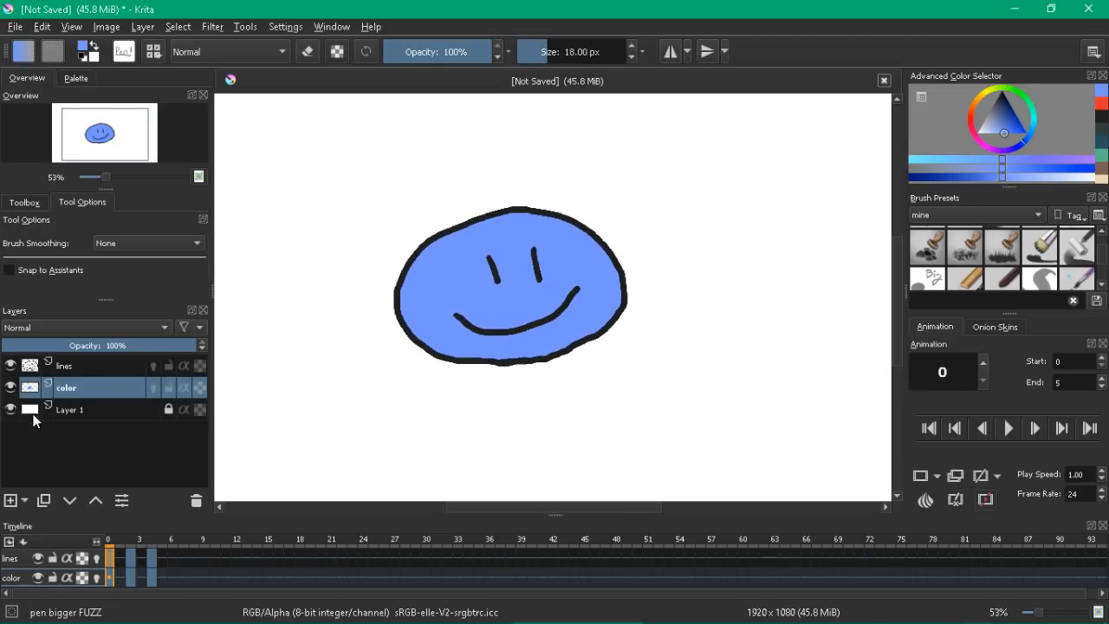
pyautogui.click(11, 387)
pyautogui.click(152, 559)
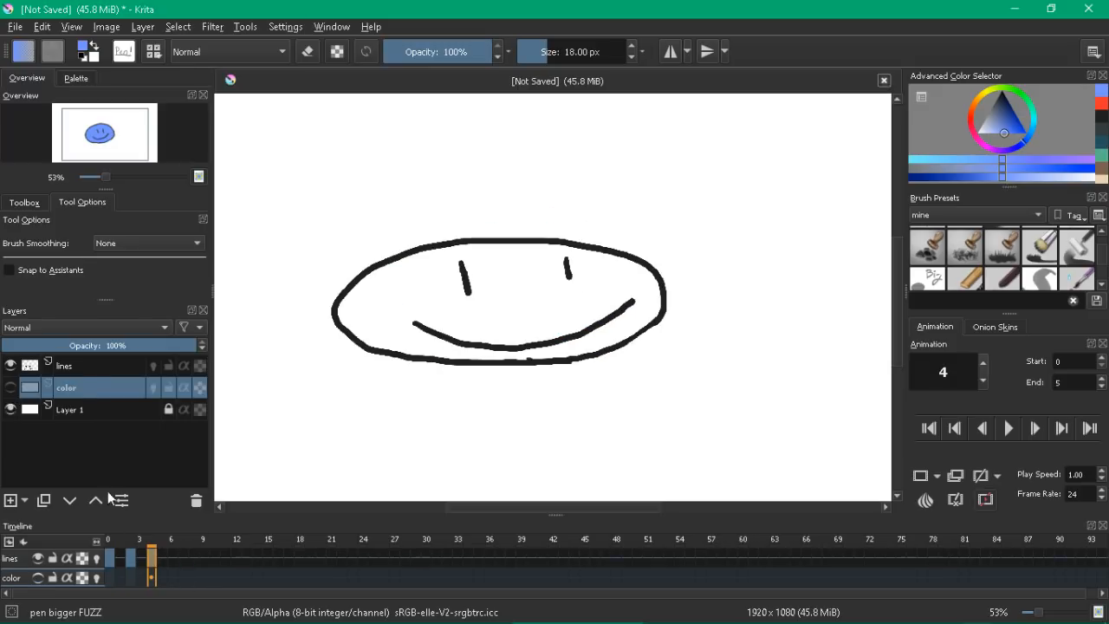
pyautogui.click(78, 371)
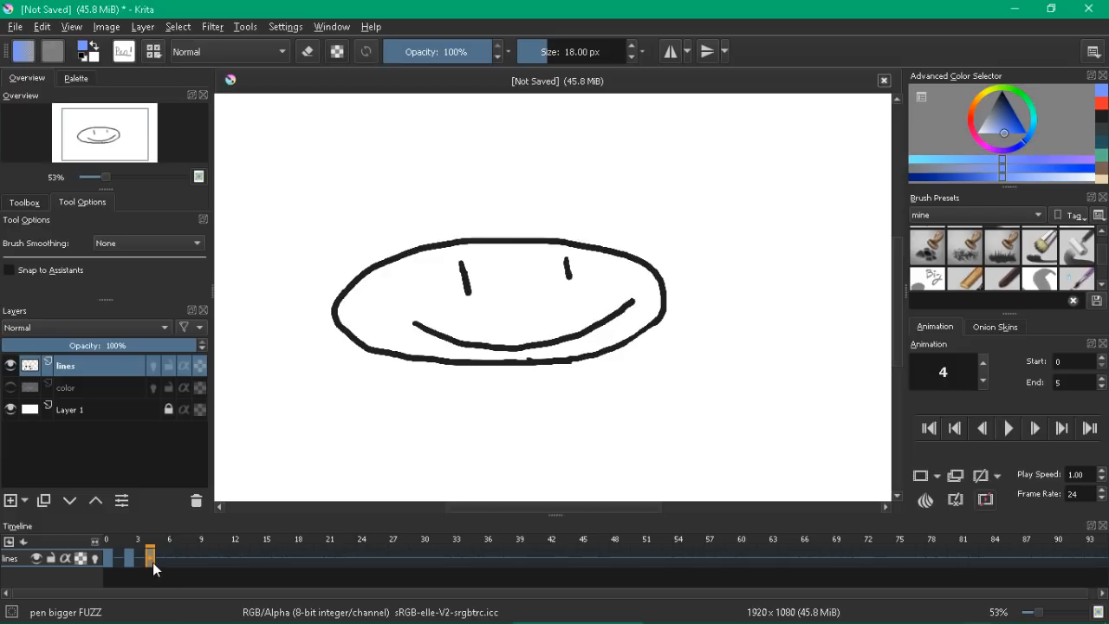
# Step: Create a frame at 8 on the "lines" layer and draw a light-blue zigzag beside the head in frame 2
pyautogui.click(192, 556)
pyautogui.click(150, 553)
pyautogui.click(151, 559)
pyautogui.click(127, 555)
pyautogui.moveTo(685, 188); pyautogui.dragTo(759, 208)
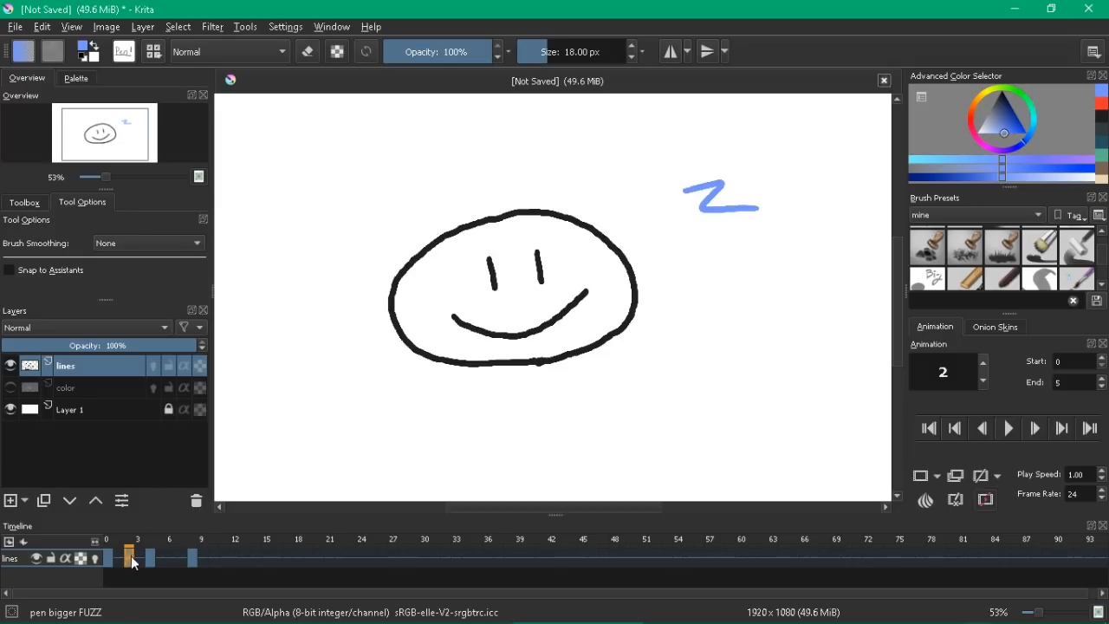
# Step: Copy frame 2 of the "lines" layer to frame 6 and step back and forth between the frames
pyautogui.click(166, 554)
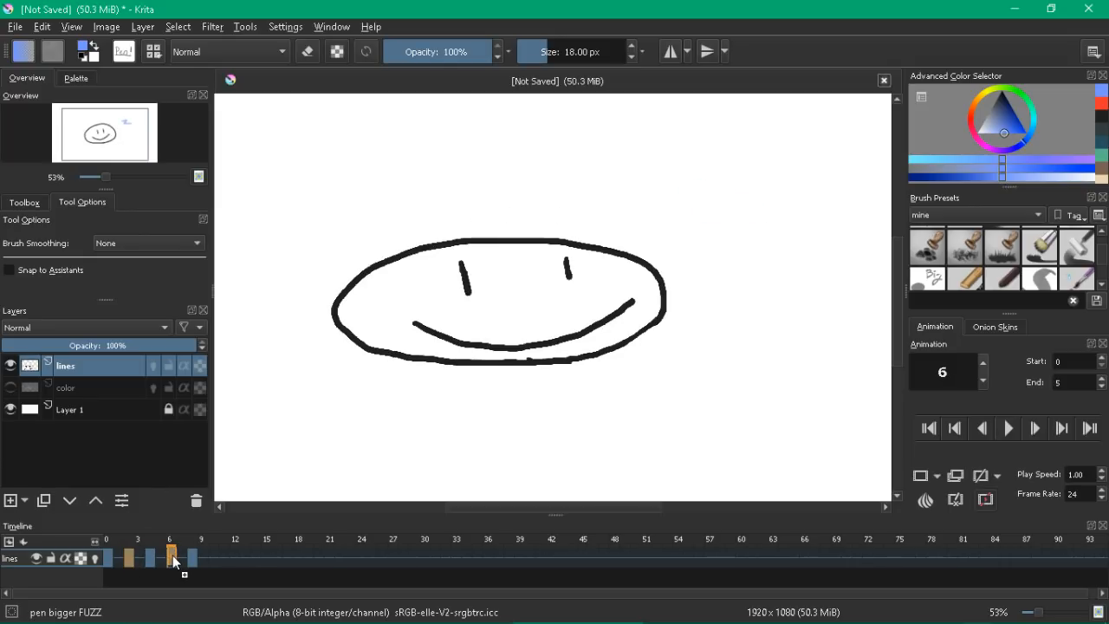
pyautogui.click(173, 555)
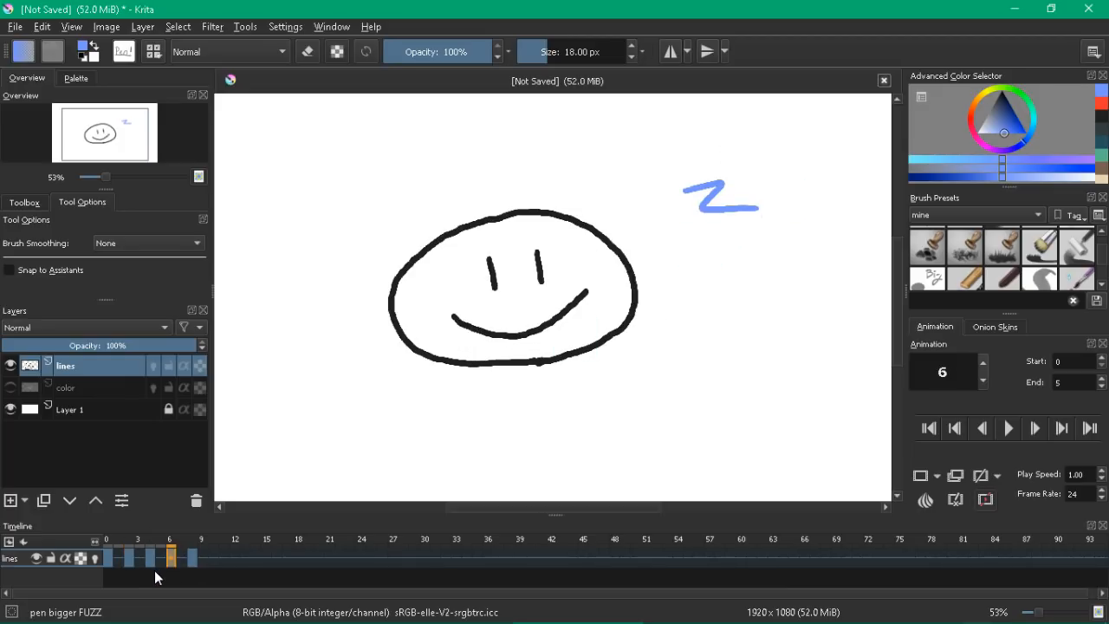
pyautogui.press('Left')
pyautogui.press('Left')
pyautogui.press('Right')
pyautogui.press('Right')
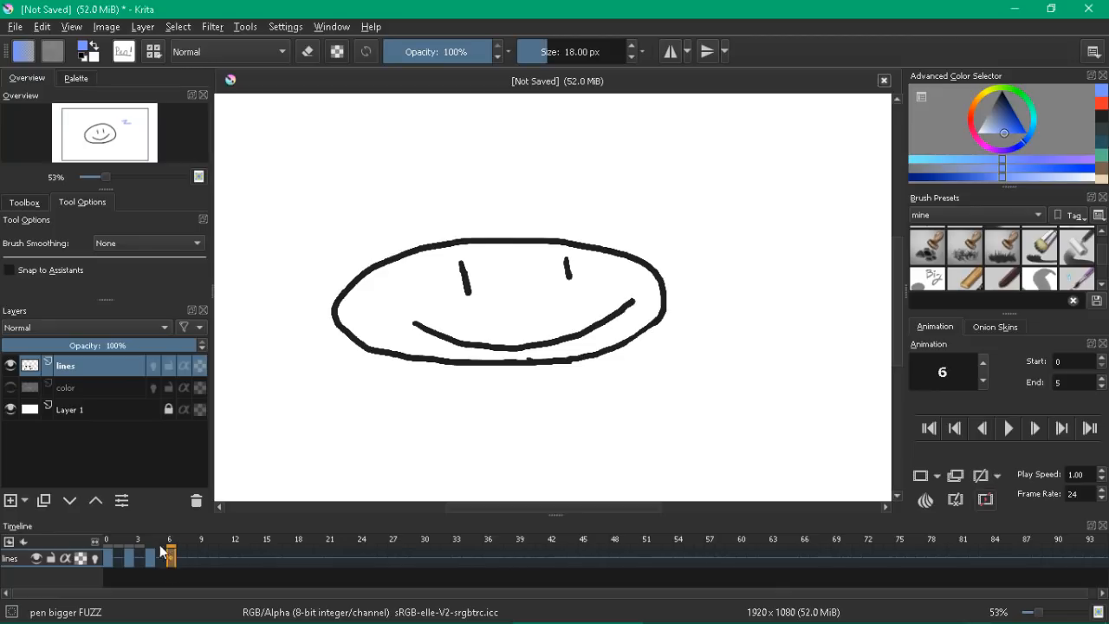
# Step: Undo the extra test frames and the blue zigzag on the "lines" layer and return to frame 0
pyautogui.moveTo(158, 560)
pyautogui.mouseDown()
pyautogui.moveTo(107, 560)
pyautogui.moveTo(306, 565)
pyautogui.moveTo(298, 556)
pyautogui.moveTo(340, 540)
pyautogui.moveTo(394, 550)
pyautogui.moveTo(110, 558)
pyautogui.moveTo(401, 555)
pyautogui.moveTo(172, 564)
pyautogui.mouseUp()
pyautogui.hotkey('ctrl', 'z')
pyautogui.hotkey('ctrl', 'z')
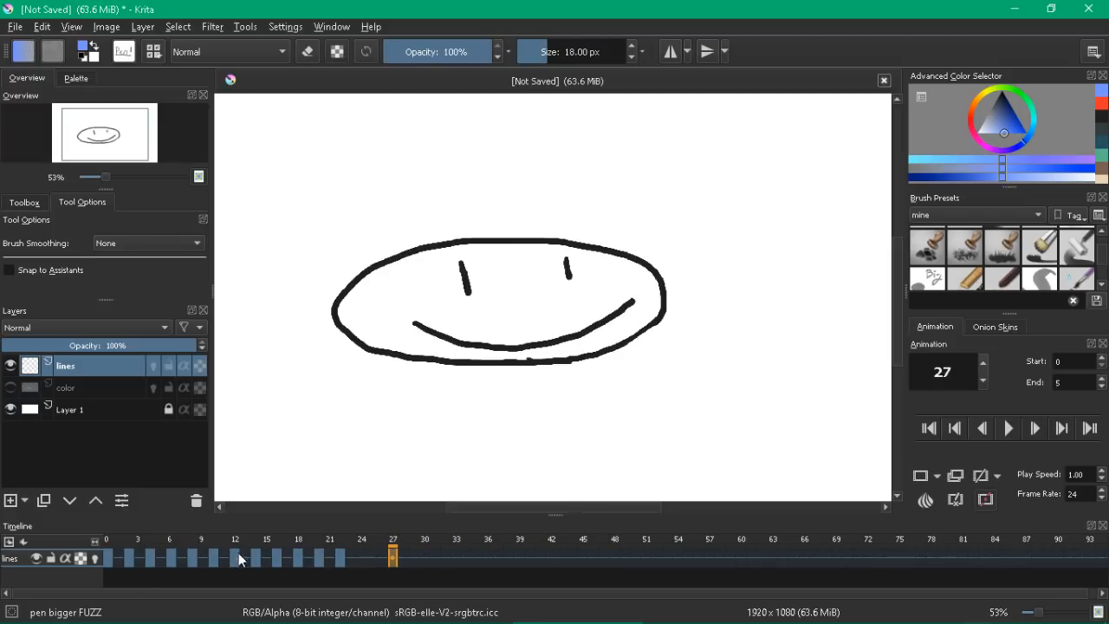
pyautogui.hotkey('ctrl', 'z')
pyautogui.hotkey('ctrl', 'z')
pyautogui.hotkey('ctrl', 'z')
pyautogui.hotkey('ctrl', 'z')
pyautogui.hotkey('ctrl', 'z')
pyautogui.hotkey('ctrl', 'z')
pyautogui.hotkey('ctrl', 'z')
pyautogui.hotkey('ctrl', 'z')
pyautogui.hotkey('ctrl', 'z')
pyautogui.click(108, 542)
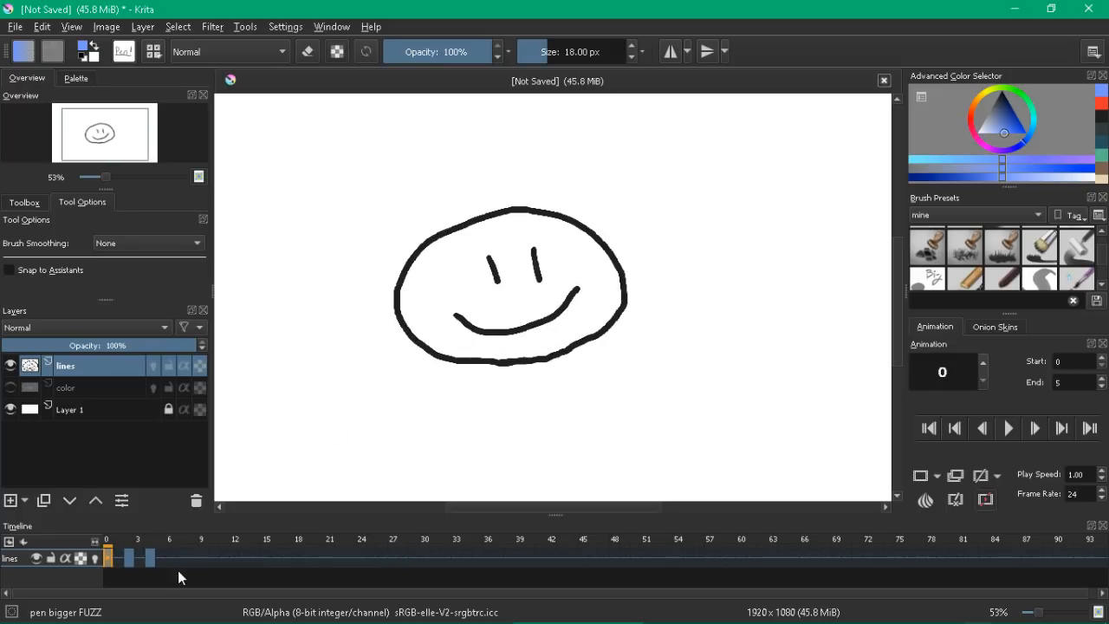
# Step: Draw a light-blue scribble below the head at frame 9 with Auto Frame Mode off and check frame 4
pyautogui.click(152, 542)
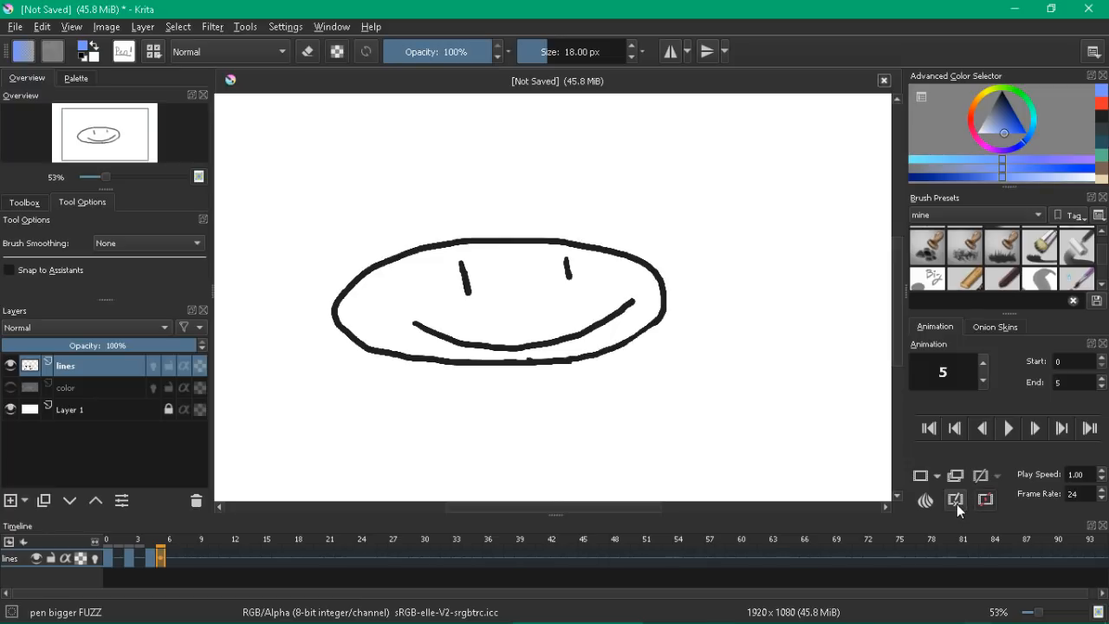
pyautogui.click(202, 554)
pyautogui.moveTo(634, 411); pyautogui.dragTo(703, 391)
pyautogui.click(152, 559)
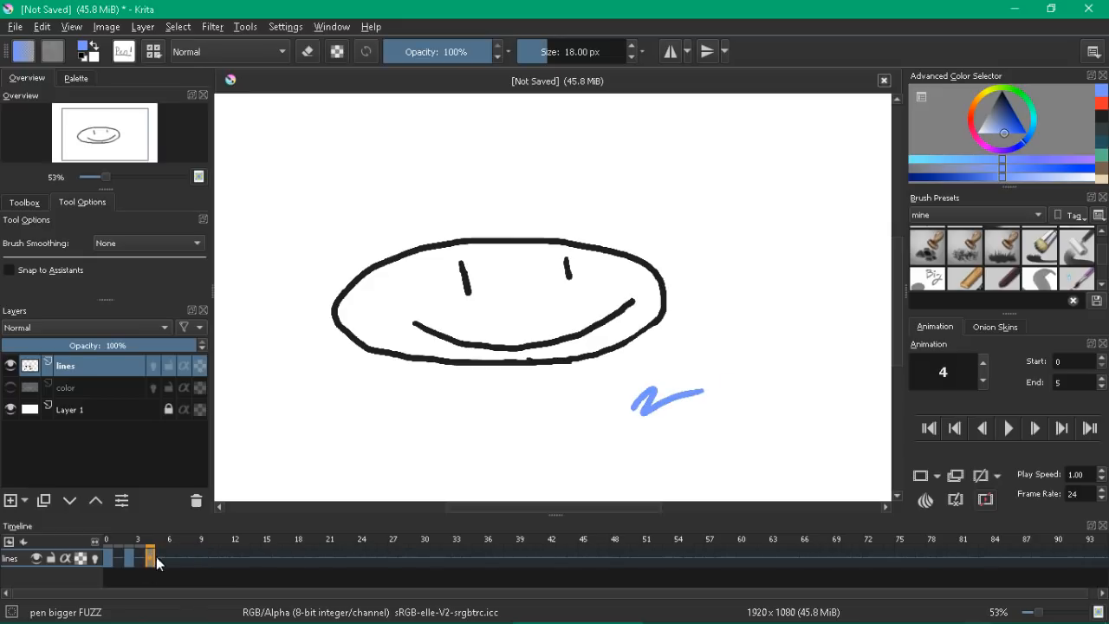
# Step: Turn on Auto Frame Mode and draw a short light-blue vertical stroke above the flattened head at frame 9
pyautogui.click(202, 559)
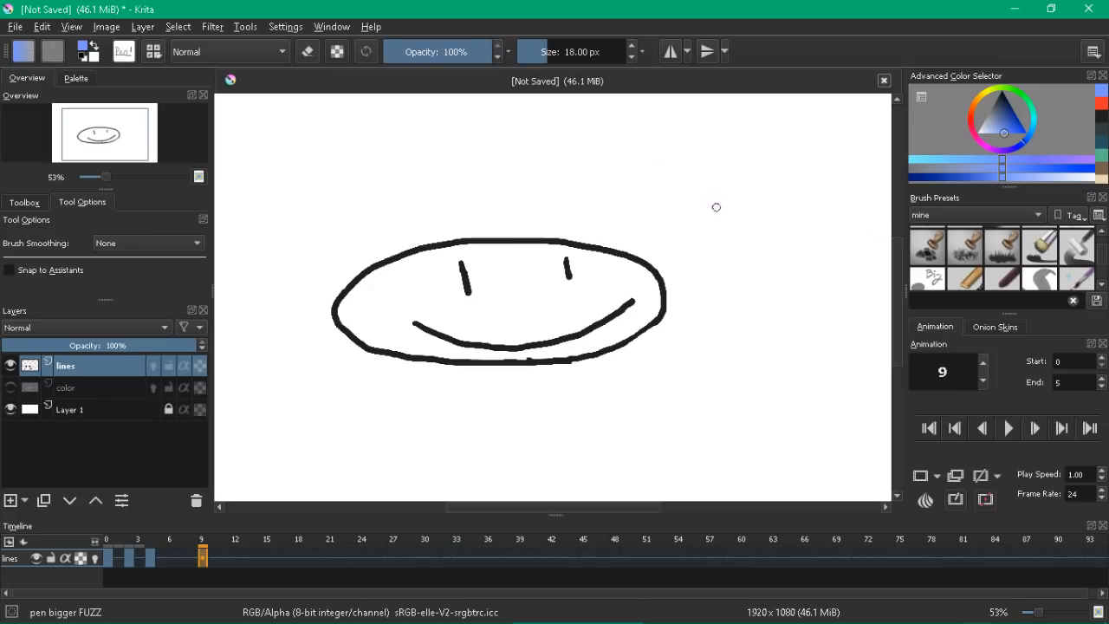
pyautogui.press('e')
pyautogui.press('e')
pyautogui.moveTo(710, 156); pyautogui.dragTo(710, 186)
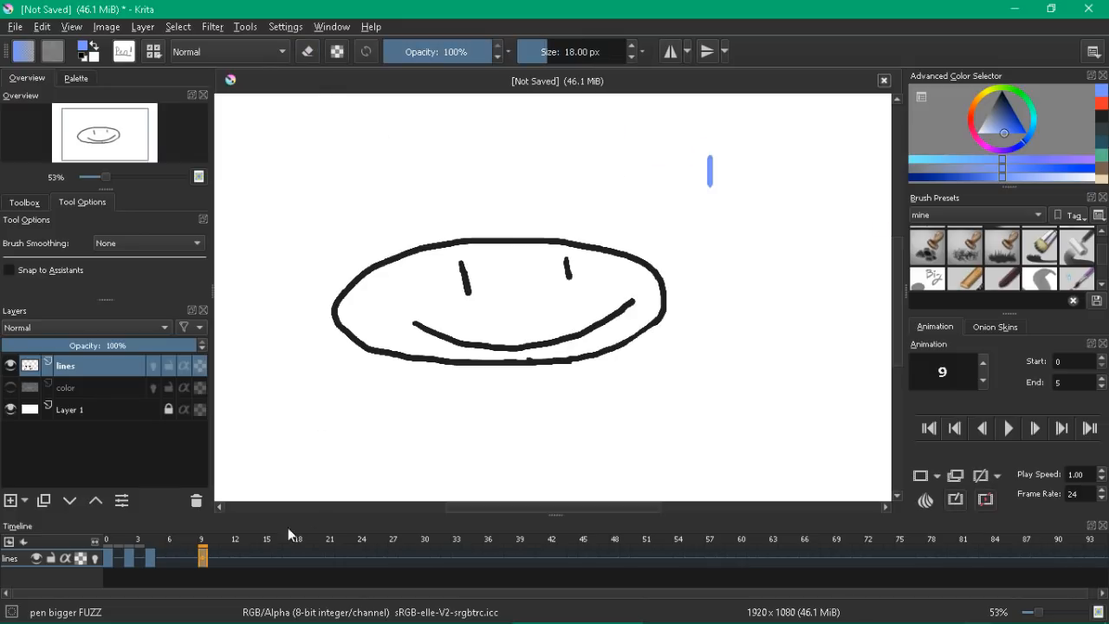
# Step: Check frames 4 and 9, undo a short blue test stroke at frame 9, and enlarge the toolbox to show all tools
pyautogui.click(149, 558)
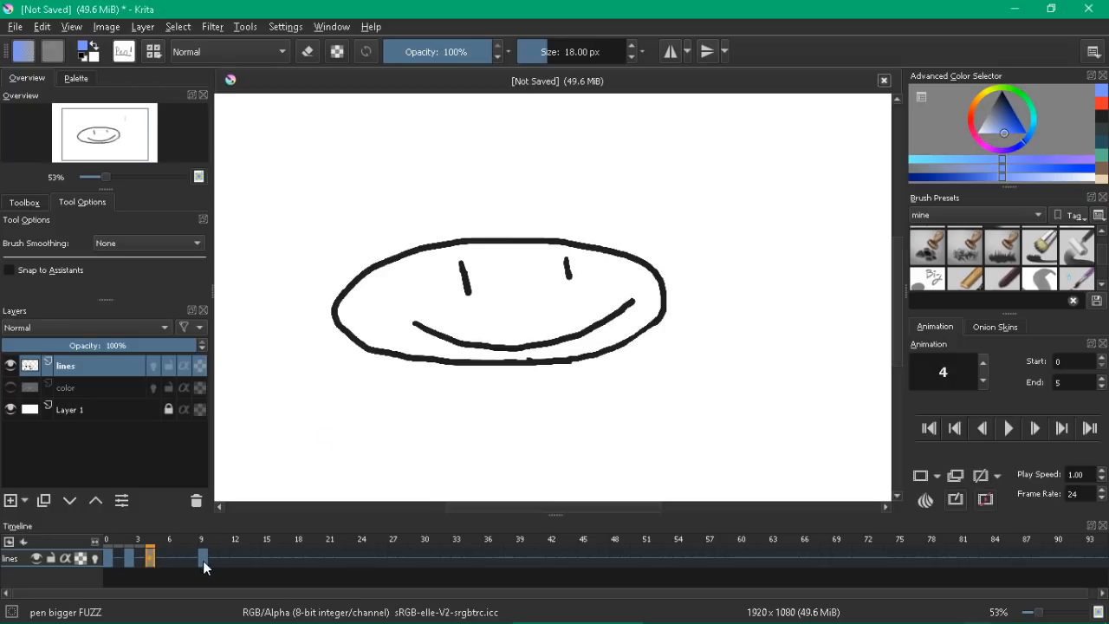
pyautogui.click(203, 559)
pyautogui.moveTo(740, 216)
pyautogui.mouseDown()
pyautogui.moveTo(747, 232)
pyautogui.moveTo(790, 234)
pyautogui.mouseUp()
pyautogui.hotkey('ctrl', 'z')
pyautogui.click(39, 206)
pyautogui.moveTo(94, 300); pyautogui.dragTo(94, 362)
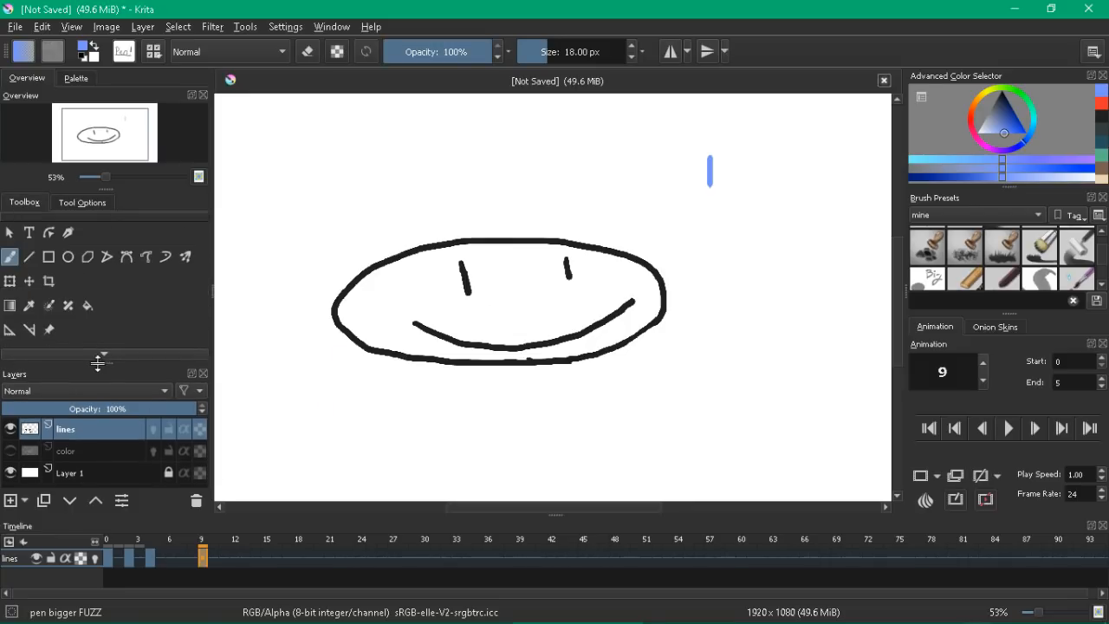
# Step: Shift the whole frame 9 drawing slightly down and to the right with the Transform tool
pyautogui.hotkey('ctrl', 't')
pyautogui.moveTo(546, 334); pyautogui.dragTo(551, 345)
pyautogui.press('b')
# Step: At frame 11, add a blue dot beside the head with Auto Frame Mode and nudge the drawing with the Transform tool
pyautogui.click(226, 561)
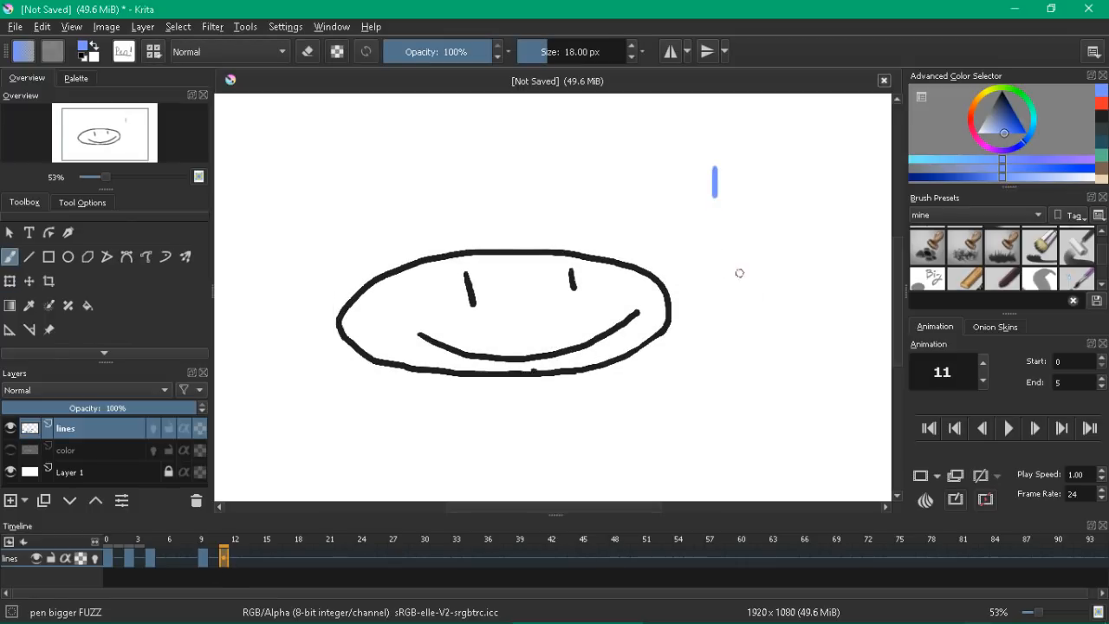
pyautogui.click(729, 232)
pyautogui.hotkey('ctrl', 't')
pyautogui.moveTo(458, 358); pyautogui.dragTo(467, 365)
pyautogui.press('b')
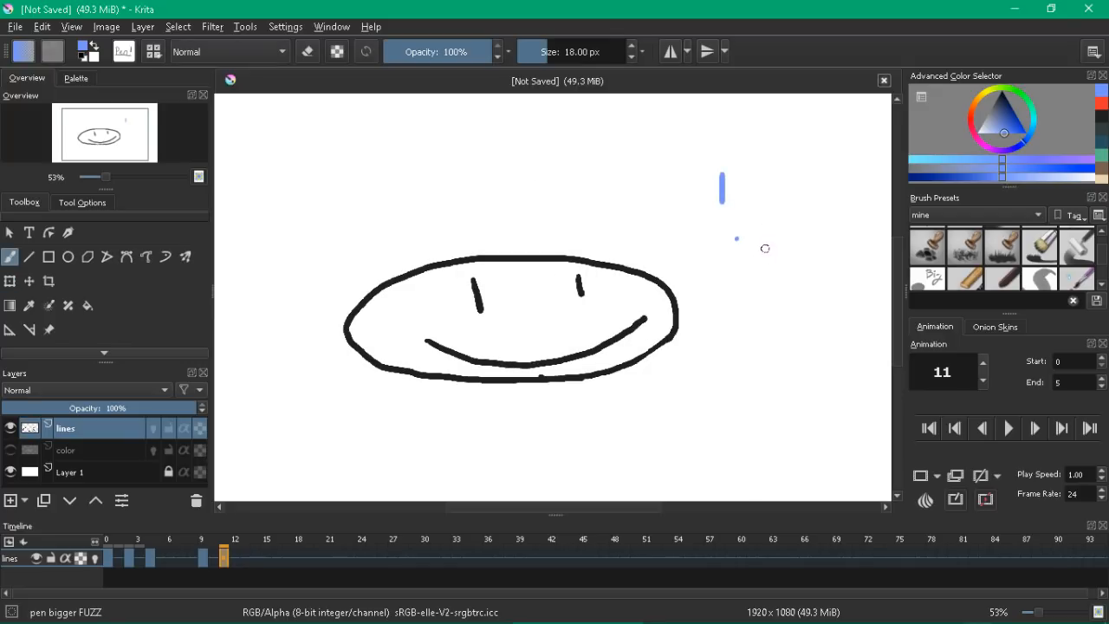
# Step: At frame 13, add another blue dot and move the whole drawing further down and to the right with the Transform tool
pyautogui.click(243, 561)
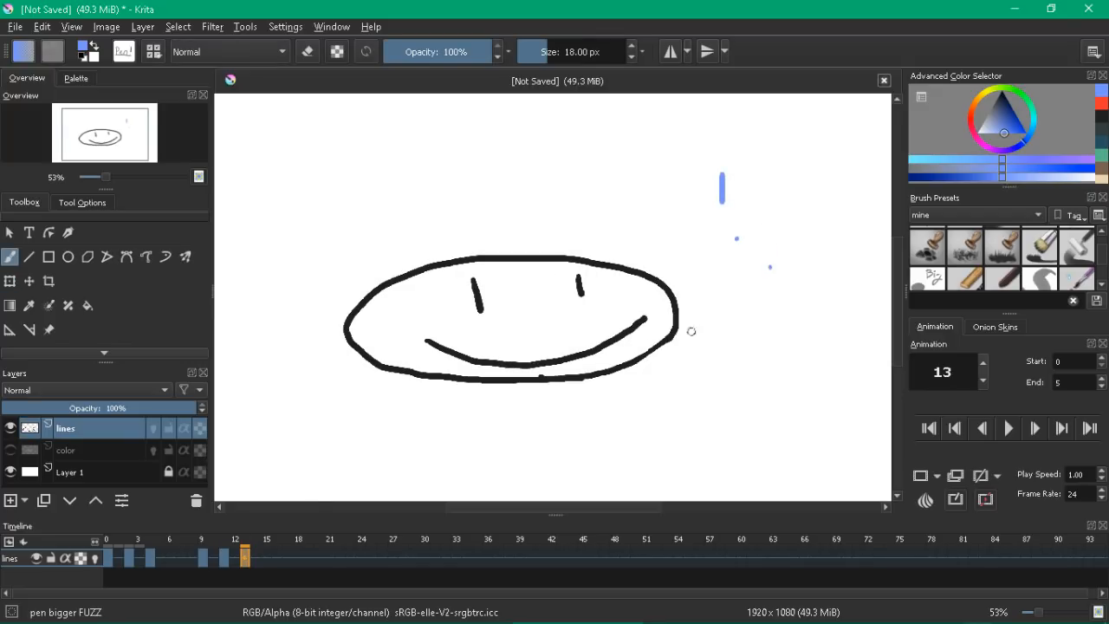
pyautogui.hotkey('ctrl', 't')
pyautogui.moveTo(462, 367)
pyautogui.mouseDown()
pyautogui.moveTo(495, 383)
pyautogui.moveTo(520, 424)
pyautogui.mouseUp()
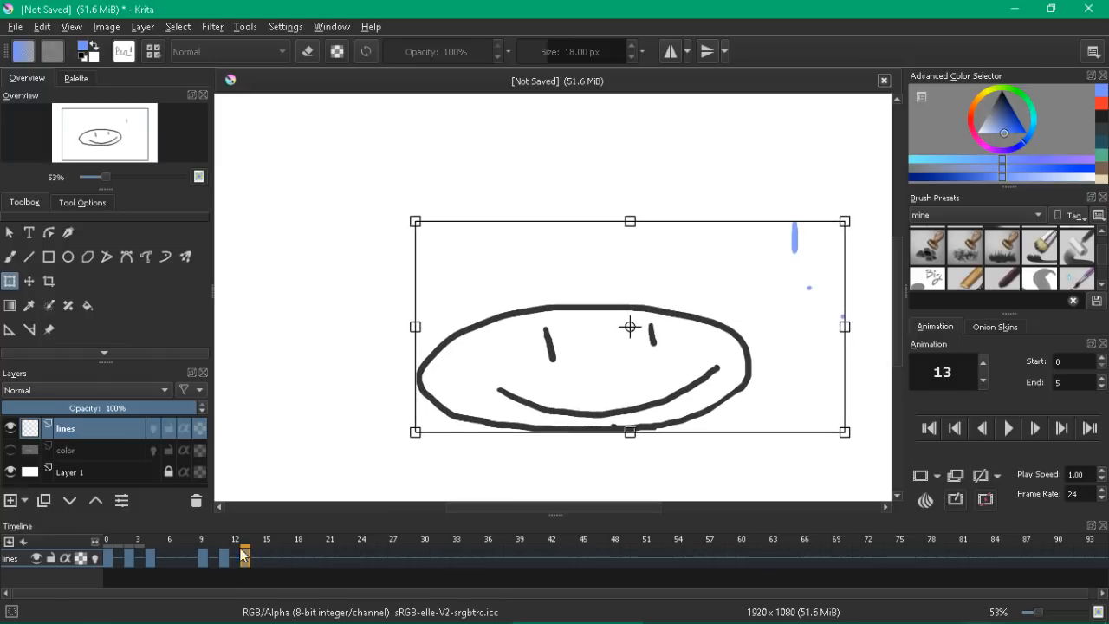
pyautogui.press('b')
# Step: Go back to frame 9 and erase the blue vertical stroke above the head
pyautogui.click(233, 546)
pyautogui.moveTo(234, 547)
pyautogui.mouseDown()
pyautogui.moveTo(199, 549)
pyautogui.moveTo(247, 550)
pyautogui.moveTo(205, 549)
pyautogui.mouseUp()
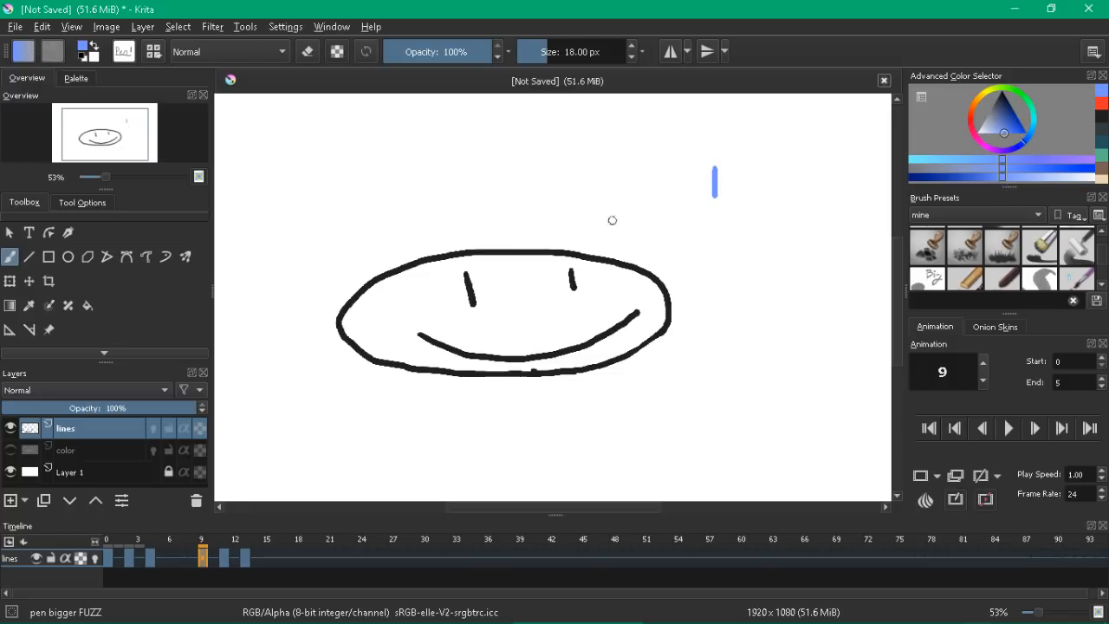
pyautogui.press('e')
pyautogui.moveTo(713, 181); pyautogui.dragTo(711, 148)
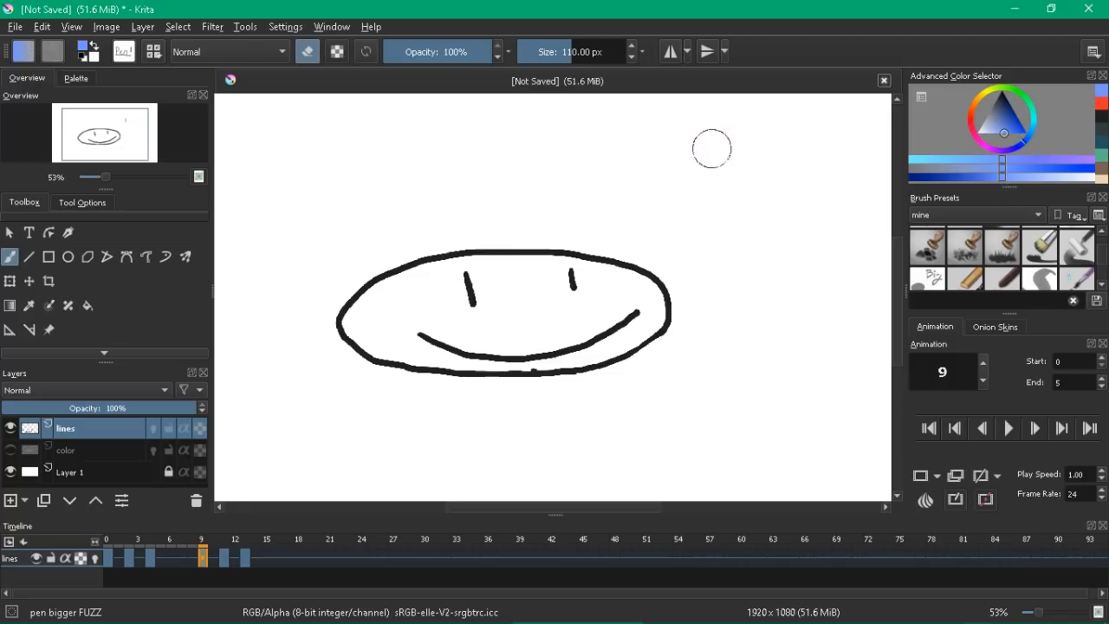
# Step: Erase the blue stroke and dots beside the face at frame 15 and compare the surrounding frames
pyautogui.click(268, 559)
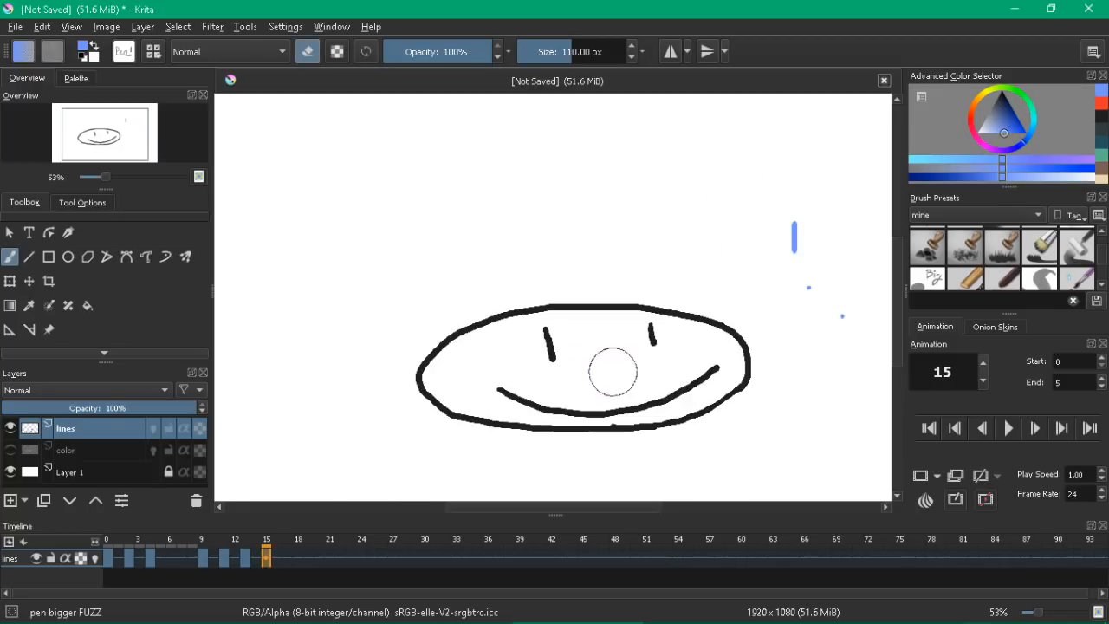
pyautogui.moveTo(785, 258)
pyautogui.mouseDown()
pyautogui.moveTo(796, 237)
pyautogui.moveTo(871, 348)
pyautogui.mouseUp()
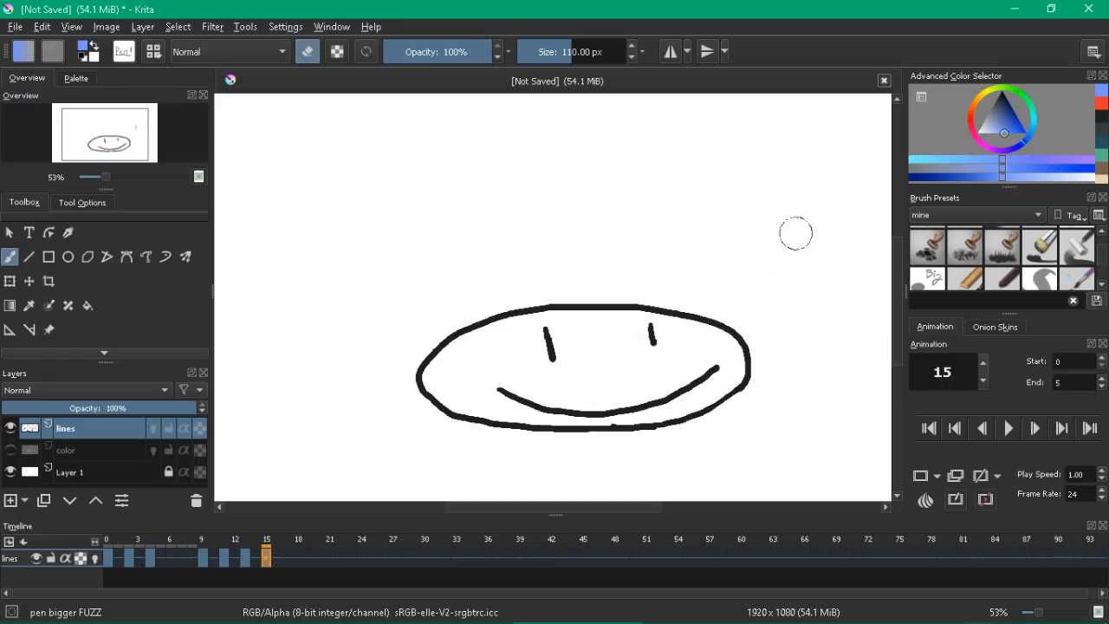
pyautogui.click(298, 559)
pyautogui.click(266, 559)
pyautogui.click(232, 559)
pyautogui.click(251, 559)
pyautogui.click(266, 559)
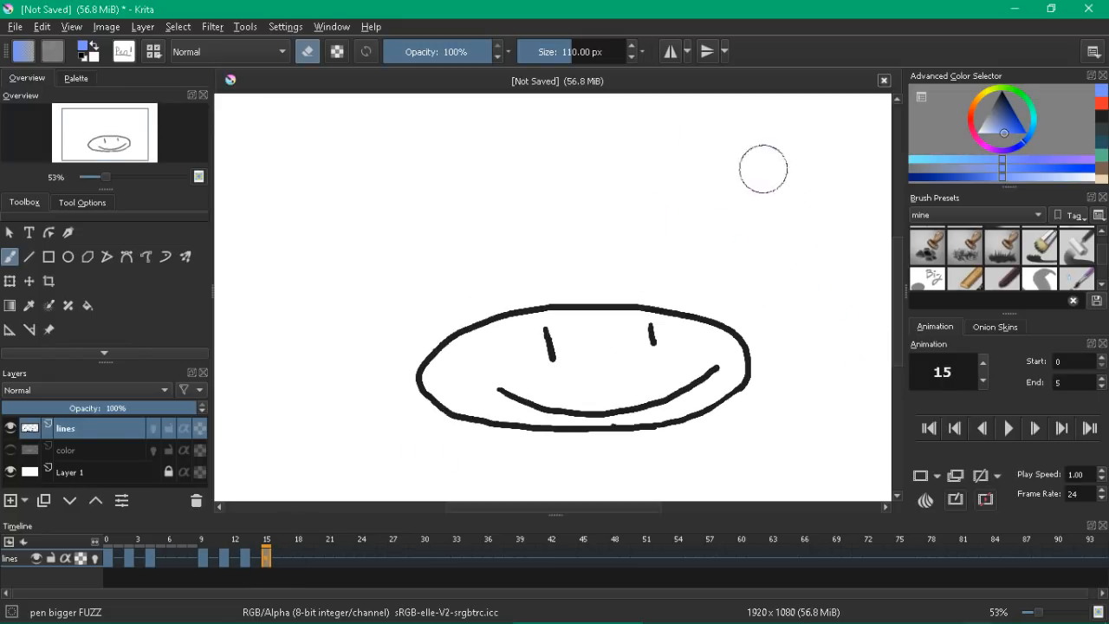
# Step: Try brush and eraser strokes above the head at frames 15 and 18 and move on to frame 21
pyautogui.press('e')
pyautogui.moveTo(764, 178); pyautogui.dragTo(768, 235)
pyautogui.moveTo(764, 157)
pyautogui.mouseDown()
pyautogui.moveTo(780, 216)
pyautogui.moveTo(763, 203)
pyautogui.moveTo(780, 209)
pyautogui.mouseUp()
pyautogui.press('e')
pyautogui.click(296, 562)
pyautogui.moveTo(673, 264); pyautogui.dragTo(752, 174)
pyautogui.click(338, 543)
# Step: Undo the test frames after frame 9, along with the erasing and the shifted drawing at frame 9
pyautogui.hotkey('ctrl', 'z')
pyautogui.hotkey('ctrl', 'z')
pyautogui.hotkey('ctrl', 'z')
pyautogui.hotkey('ctrl', 'z')
pyautogui.hotkey('ctrl', 'z')
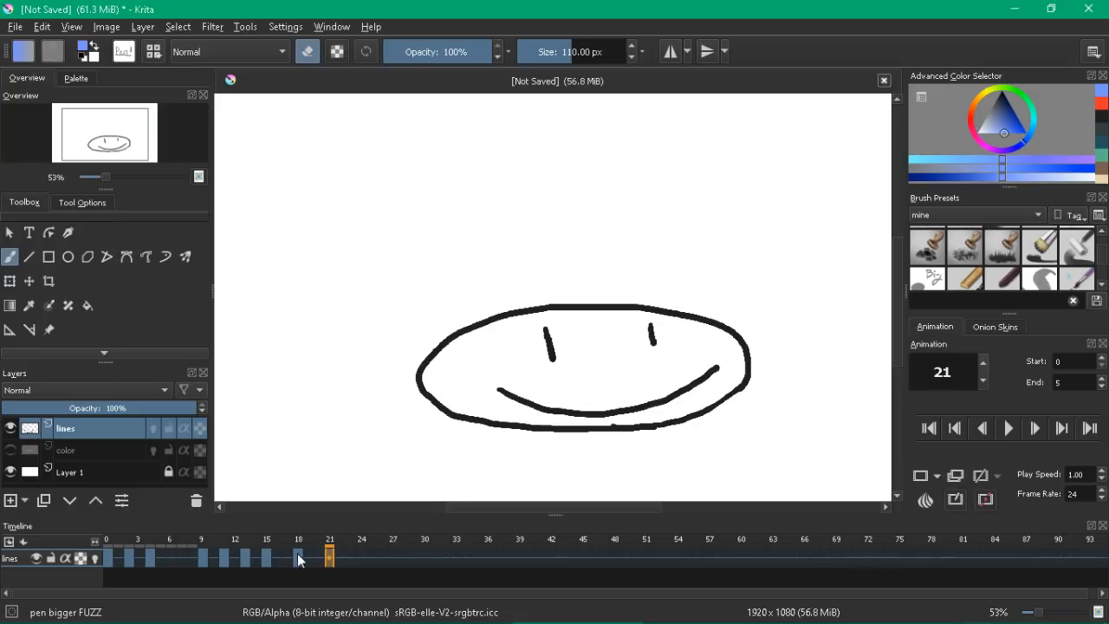
pyautogui.hotkey('ctrl', 'z')
pyautogui.hotkey('ctrl', 'z')
pyautogui.hotkey('ctrl', 'z')
pyautogui.hotkey('ctrl', 'z')
pyautogui.hotkey('ctrl', 'z')
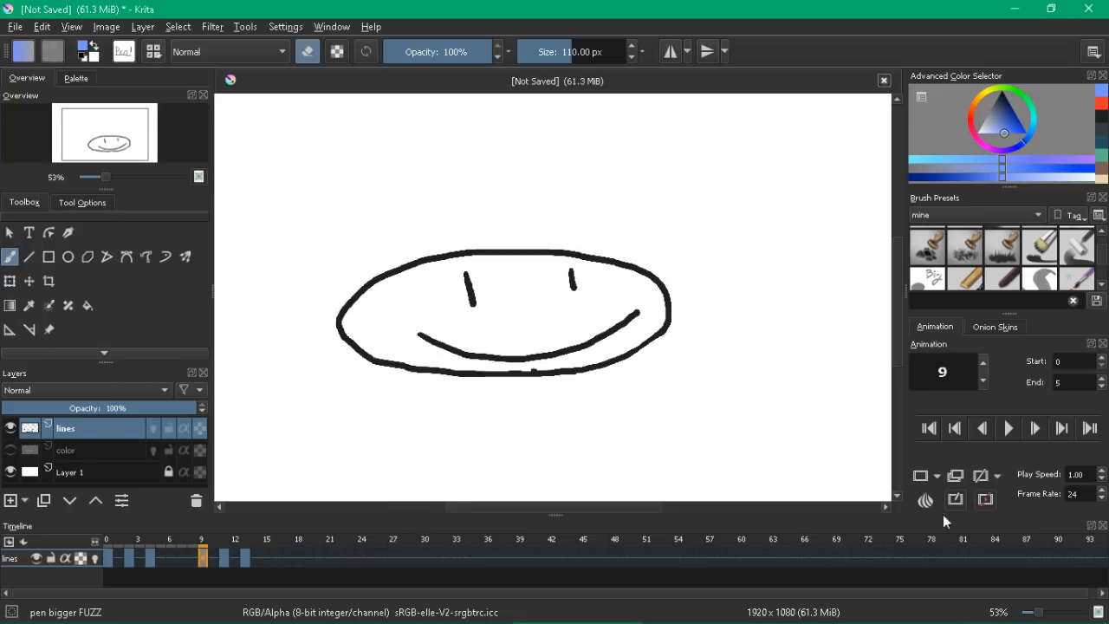
pyautogui.hotkey('ctrl', 'z')
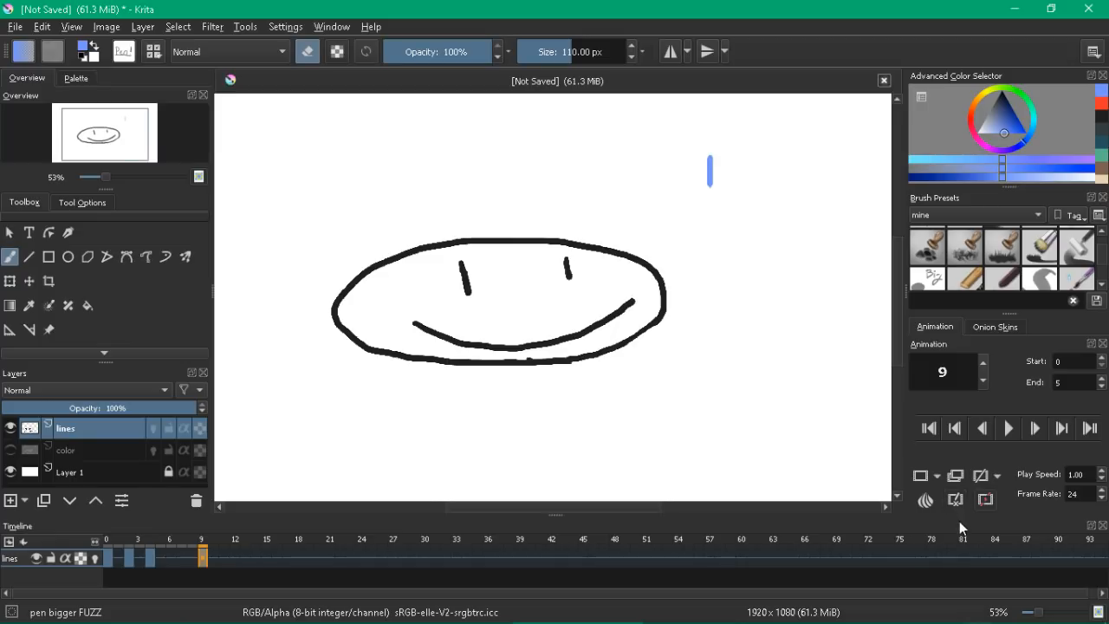
# Step: With Auto Frame Mode off, draw a large blue zigzag beside the face at frame 16 and check it against frame 9
pyautogui.click(276, 547)
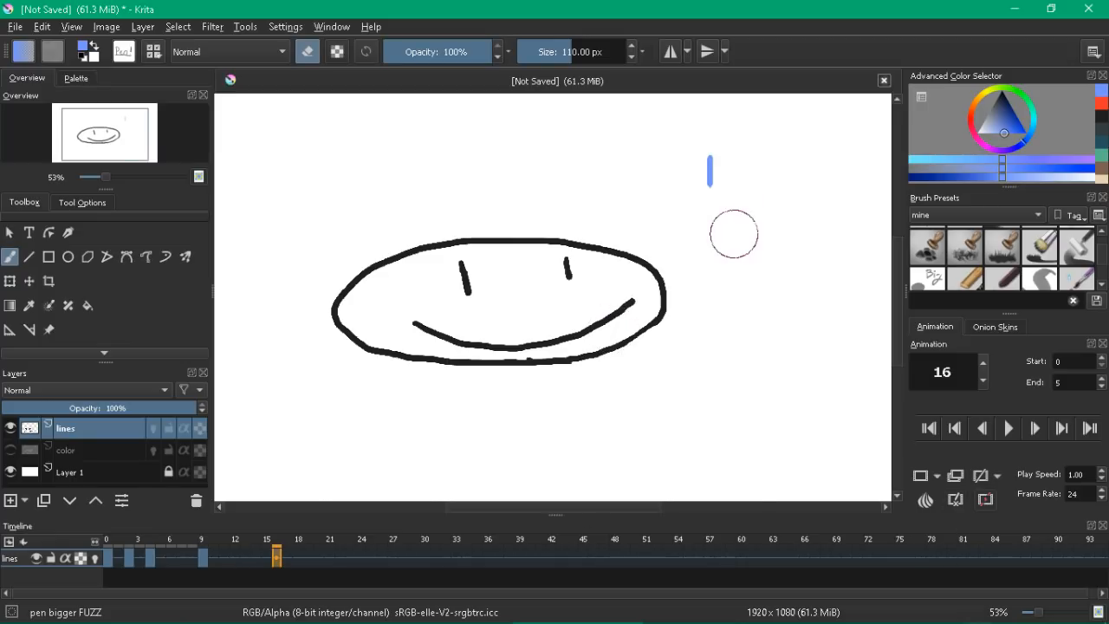
pyautogui.press('e')
pyautogui.moveTo(726, 220)
pyautogui.mouseDown()
pyautogui.moveTo(778, 259)
pyautogui.moveTo(814, 391)
pyautogui.moveTo(856, 384)
pyautogui.mouseUp()
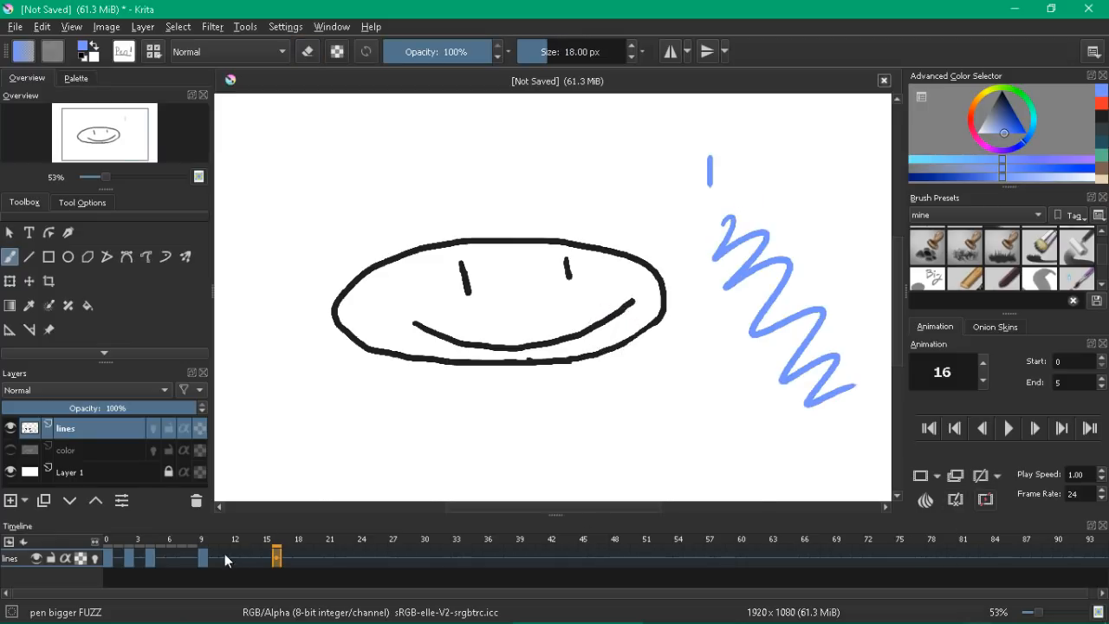
pyautogui.click(203, 555)
pyautogui.moveTo(298, 557); pyautogui.dragTo(287, 557)
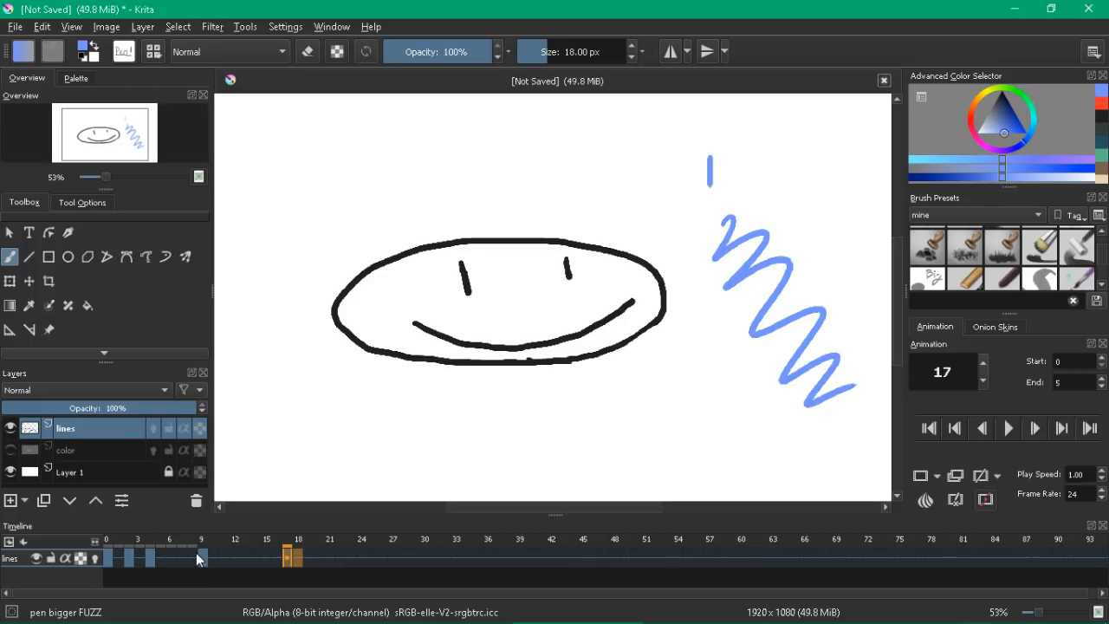
# Step: Undo the blue zigzag and all remaining test frames after frame 4 on the "lines" layer
pyautogui.hotkey('ctrl', 'z')
pyautogui.hotkey('ctrl', 'z')
pyautogui.hotkey('ctrl', 'z')
pyautogui.hotkey('ctrl', 'z')
pyautogui.hotkey('ctrl', 'z')
pyautogui.hotkey('ctrl', 'z')
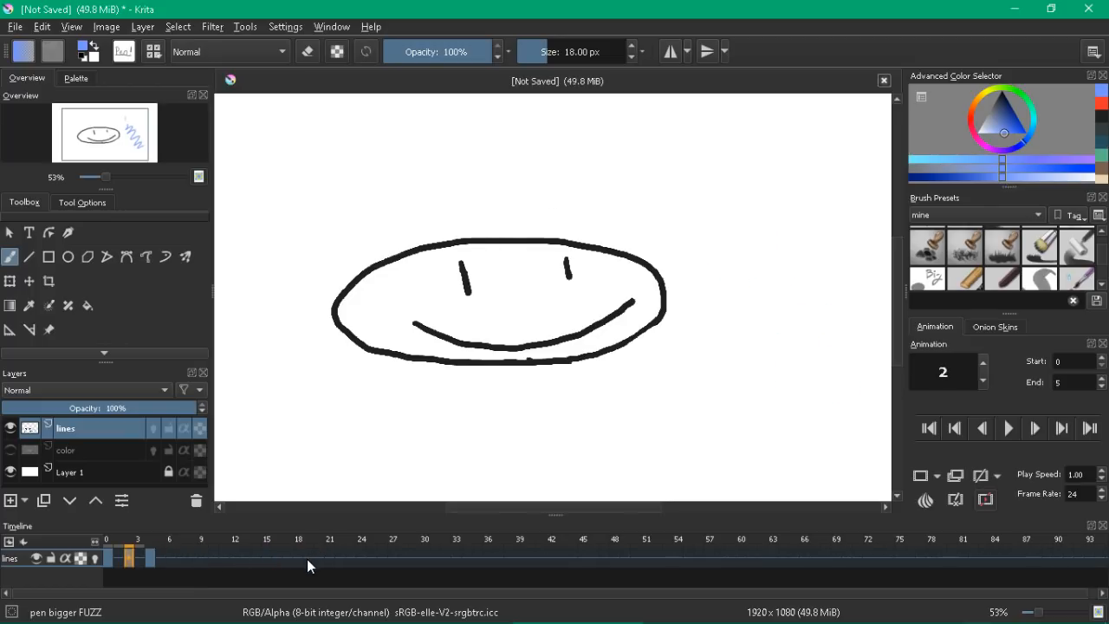
pyautogui.hotkey('ctrl', 'z')
# Step: At frame 4, make the "color" layer visible and active, and enlarge the layer list
pyautogui.click(150, 557)
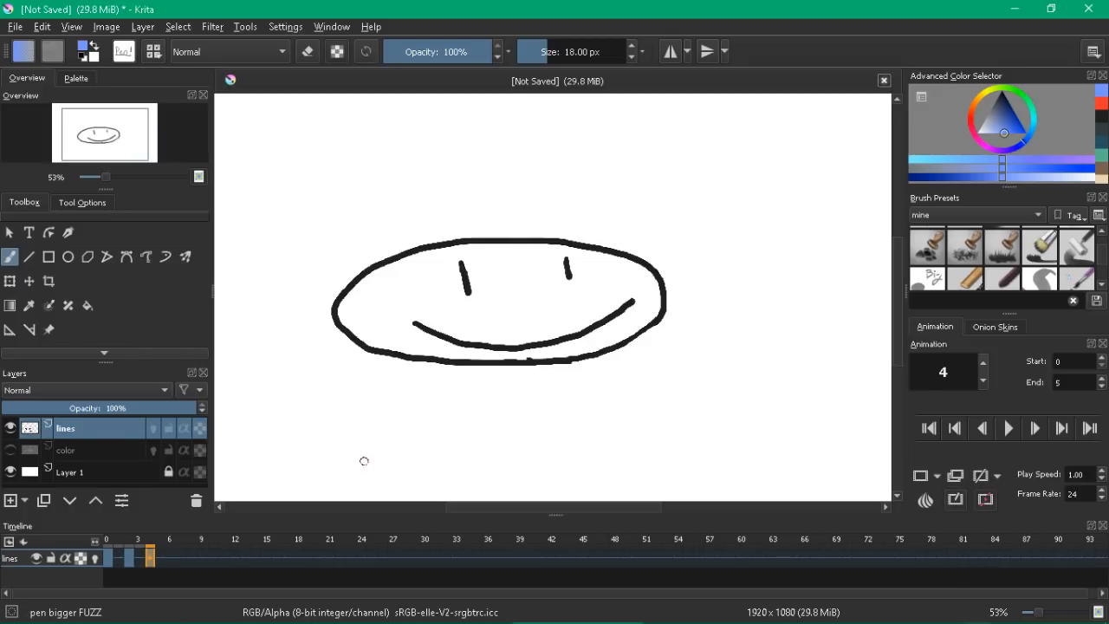
pyautogui.click(9, 449)
pyautogui.click(95, 454)
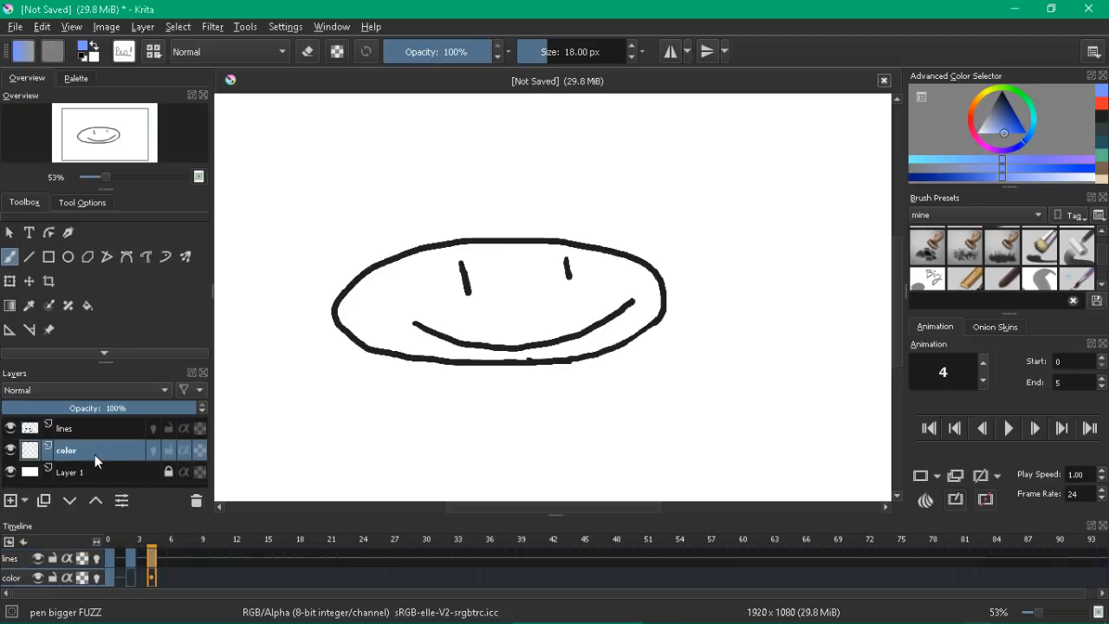
pyautogui.moveTo(110, 362); pyautogui.dragTo(110, 336)
pyautogui.moveTo(106, 188); pyautogui.dragTo(113, 149)
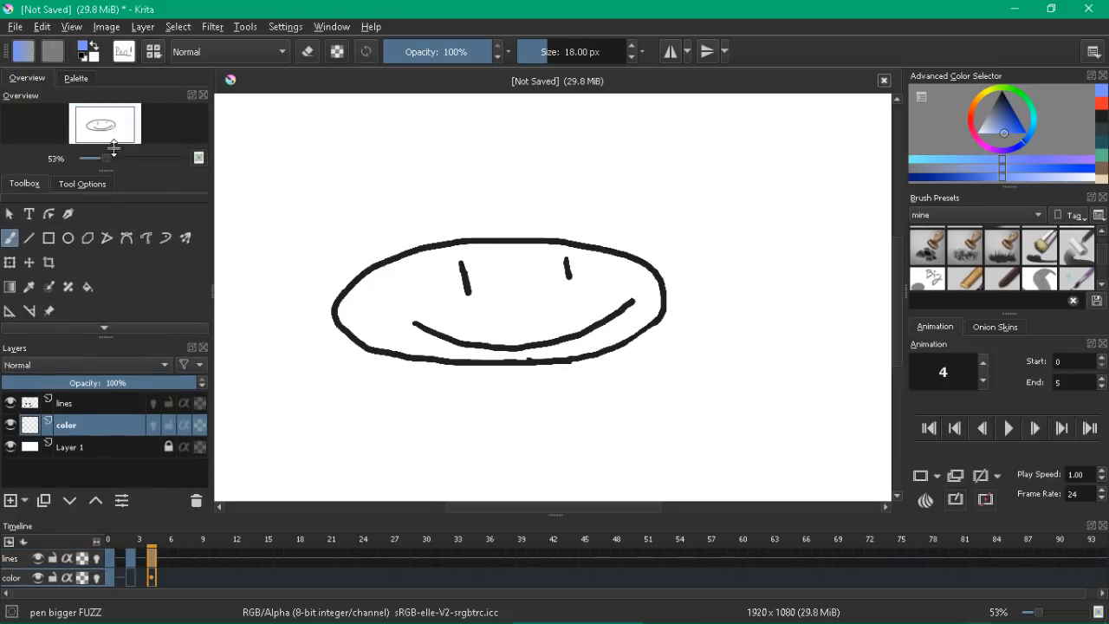
pyautogui.moveTo(107, 333); pyautogui.dragTo(106, 318)
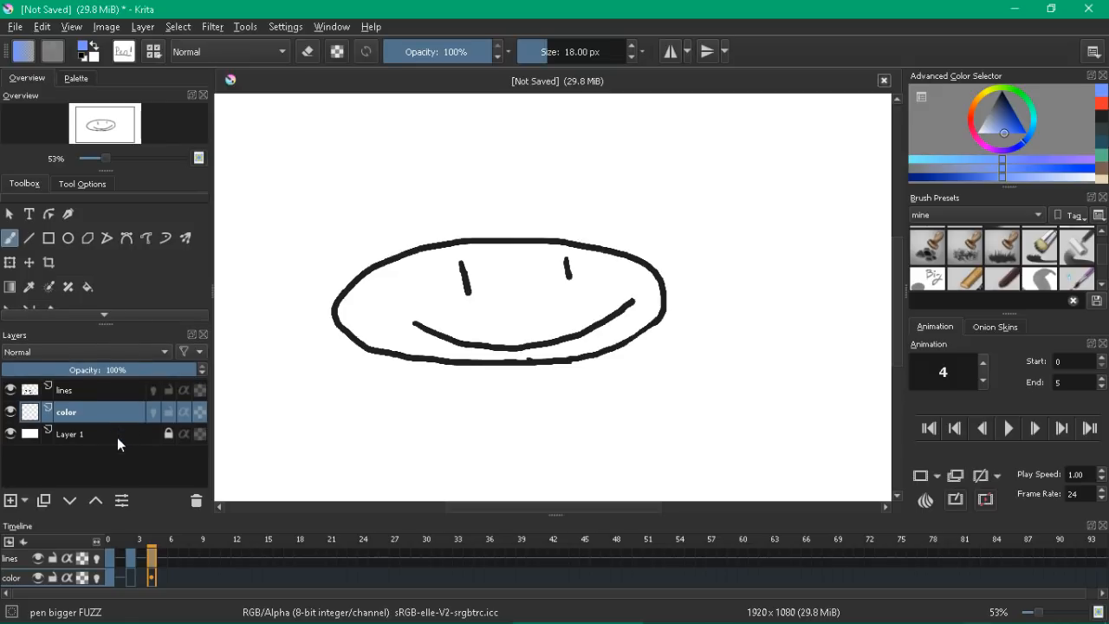
# Step: Try creating a Quick Clipping Group from the "color" layer twice, undoing it each time
pyautogui.moveTo(89, 410)
pyautogui.hotkey('ctrl', 'shift', 'g')
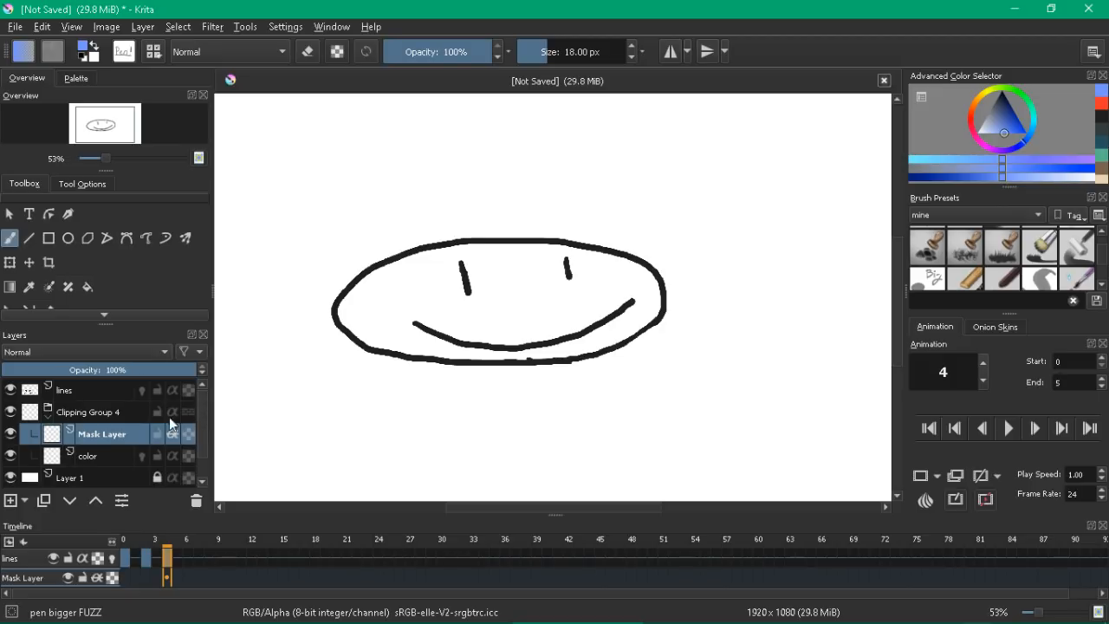
pyautogui.hotkey('ctrl', 'z')
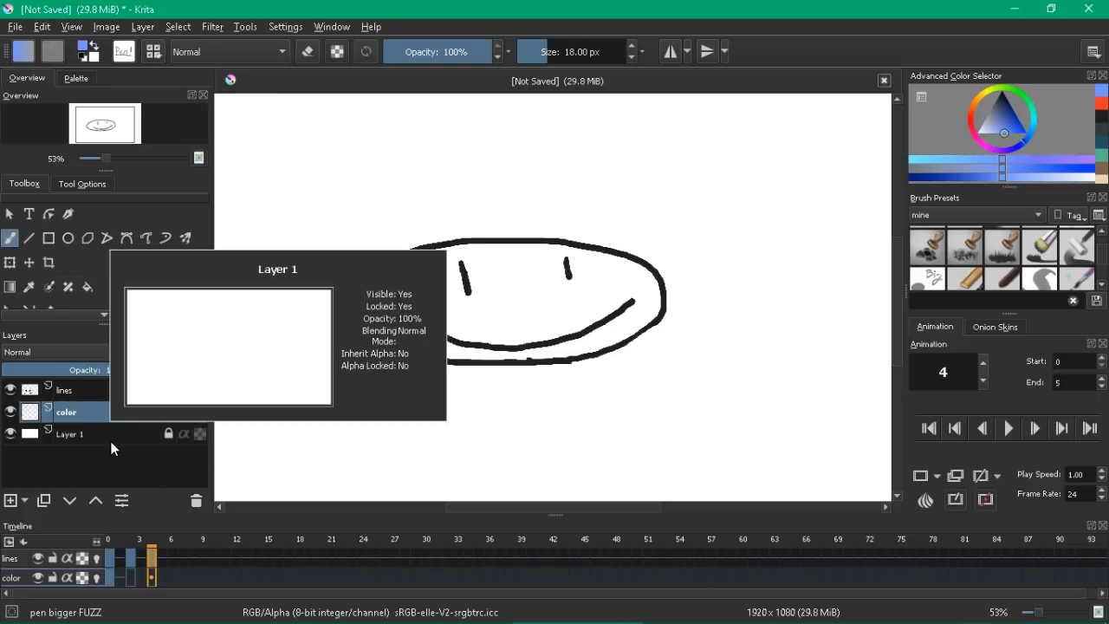
pyautogui.rightClick(70, 413)
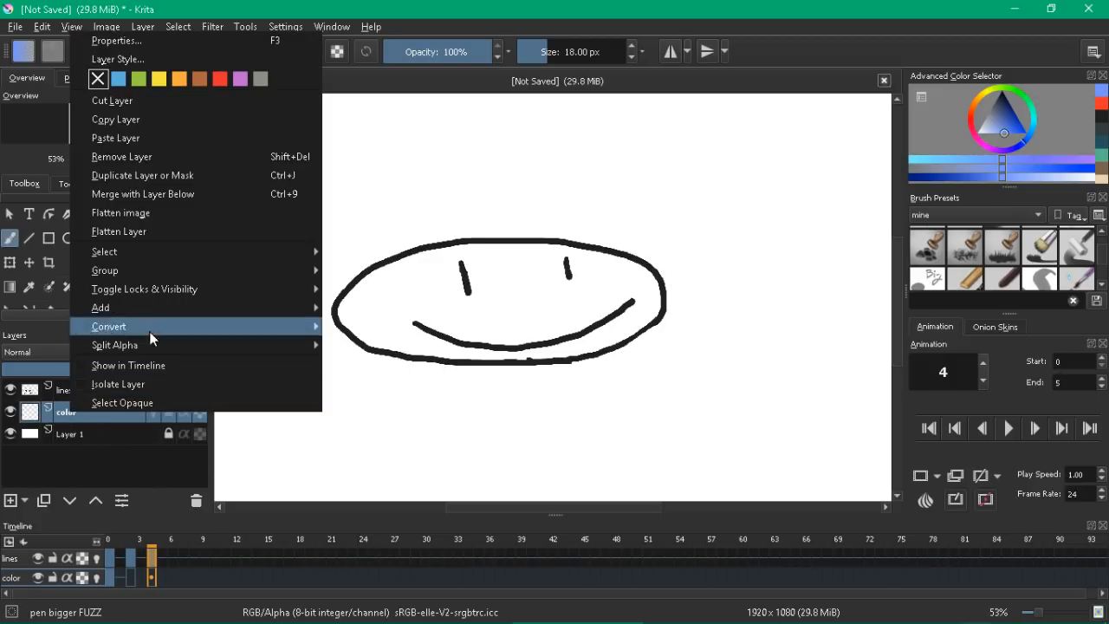
pyautogui.moveTo(177, 274)
pyautogui.click(351, 289)
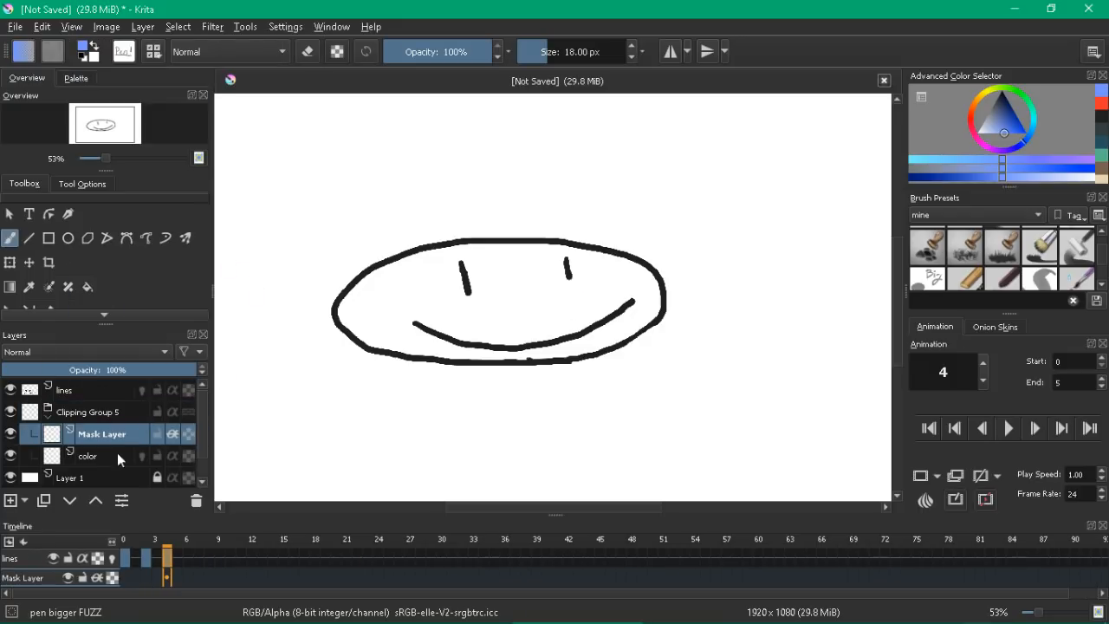
pyautogui.hotkey('ctrl', 'z')
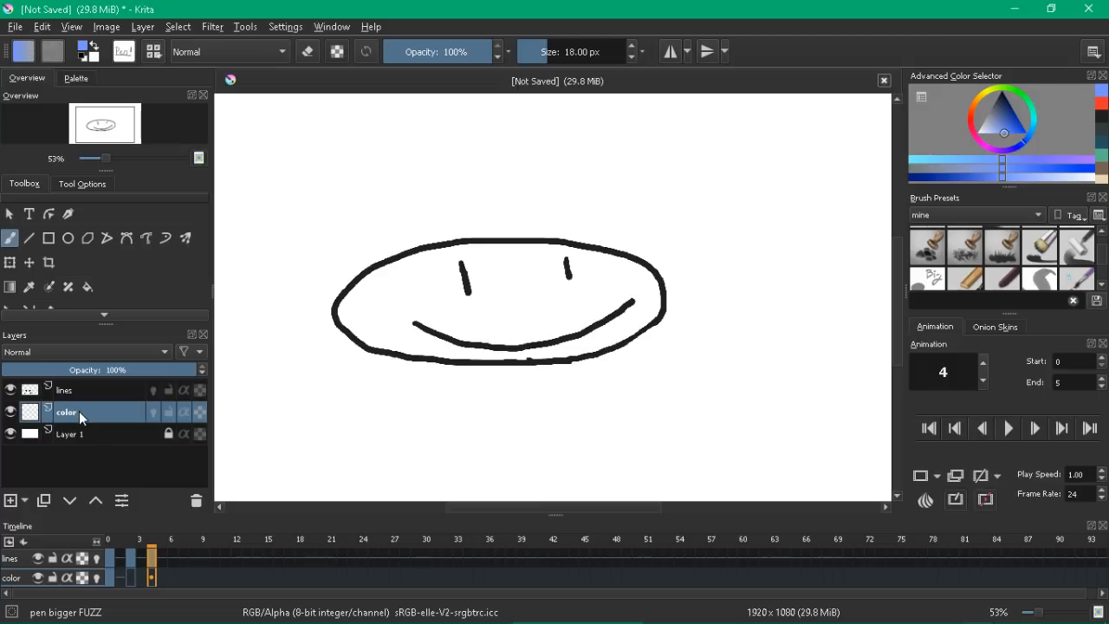
# Step: Create a Quick Clipping Group from the "color" layer and move the "lines" layer into it above the mask layer
pyautogui.hotkey('ctrl', 'shift', 'g')
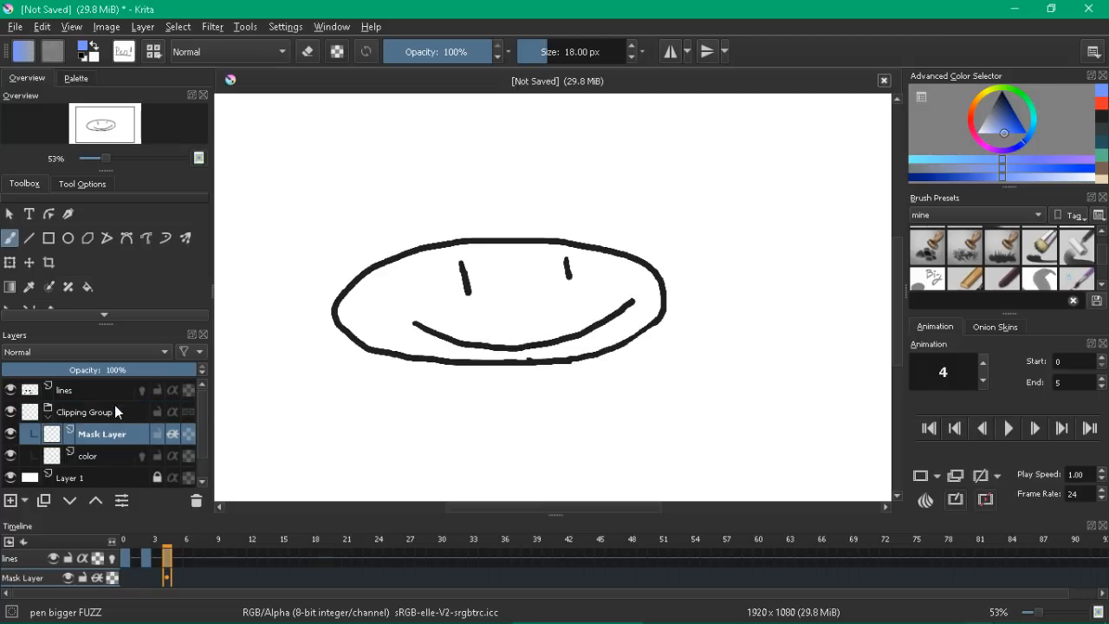
pyautogui.click(88, 392)
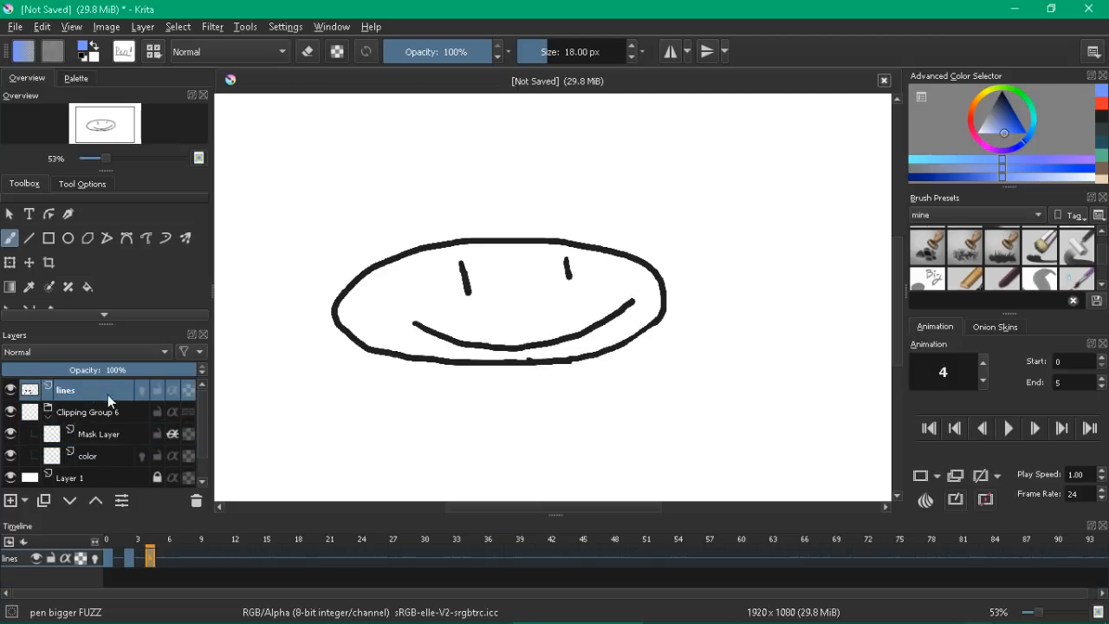
pyautogui.moveTo(108, 397); pyautogui.dragTo(120, 426)
pyautogui.moveTo(104, 322); pyautogui.dragTo(104, 275)
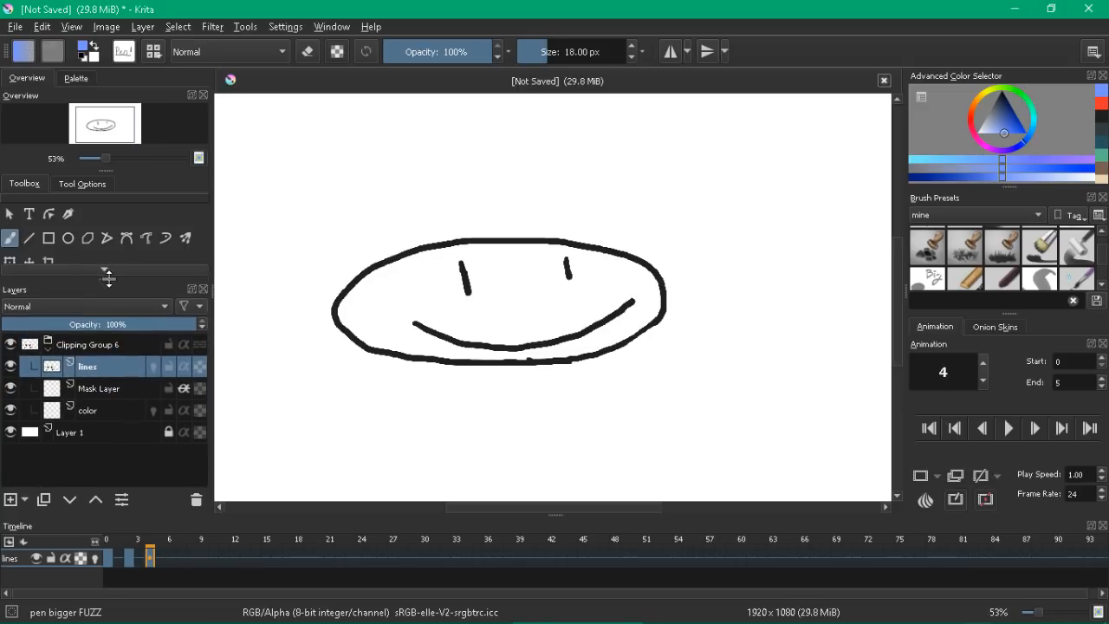
# Step: Rename the mask layer in the clipping group as "multiply"
pyautogui.click(102, 389)
pyautogui.doubleClick(98, 390)
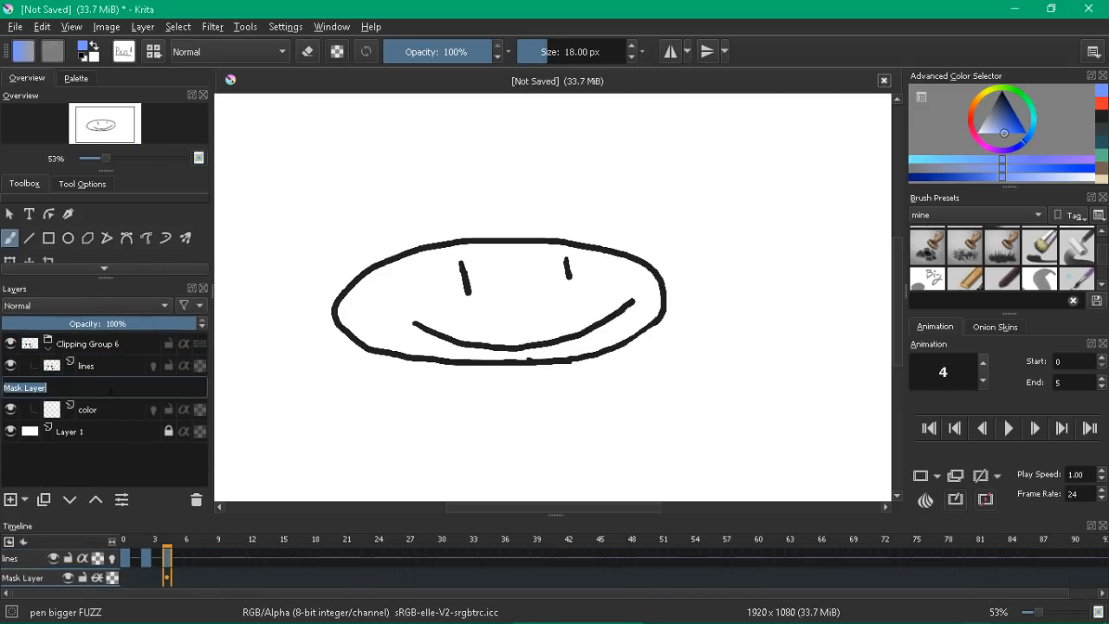
pyautogui.moveTo(113, 390)
pyautogui.write('multiply')
pyautogui.press('Return')
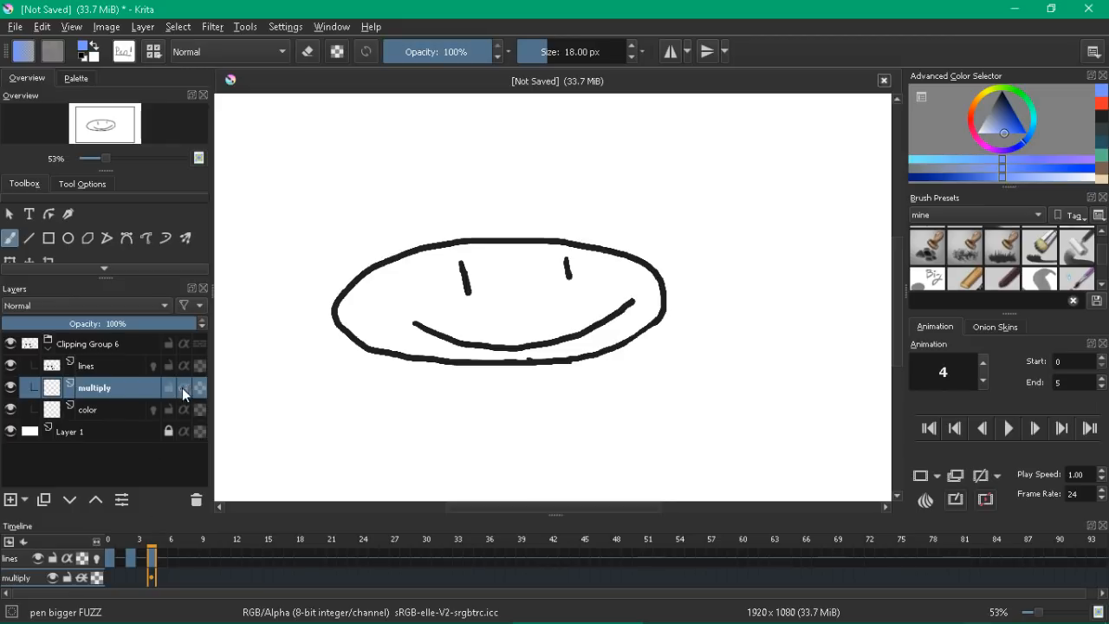
# Step: Add blank keyframes on the "multiply" layer at frames 0, 2 and 4 to match the line drawings
pyautogui.click(132, 558)
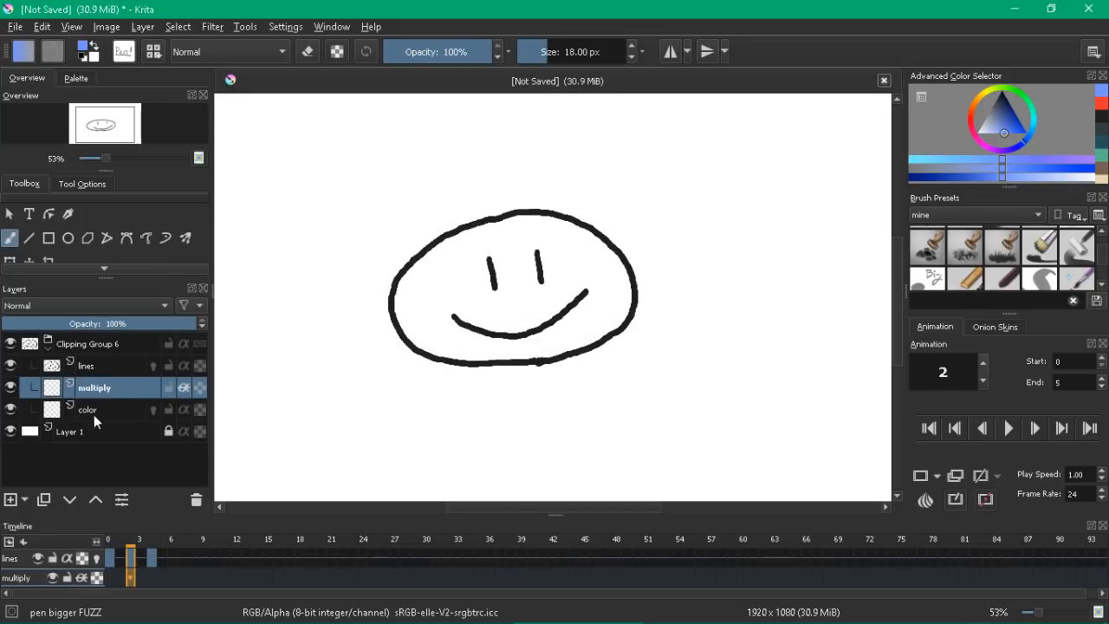
pyautogui.click(113, 572)
pyautogui.click(130, 571)
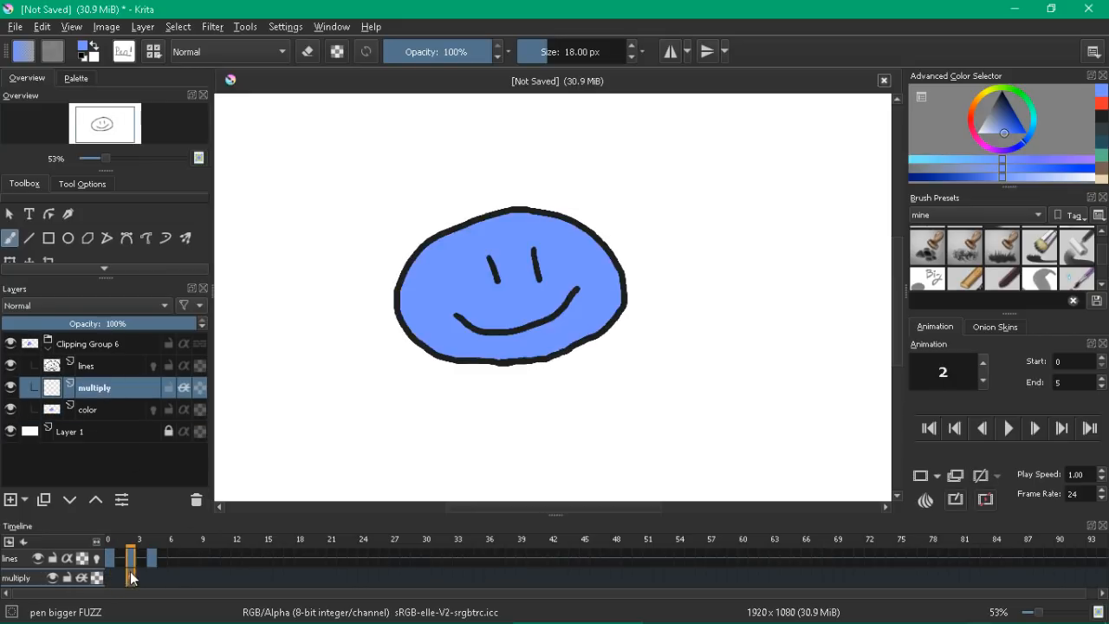
pyautogui.press('Insert')
pyautogui.click(151, 579)
pyautogui.click(165, 579)
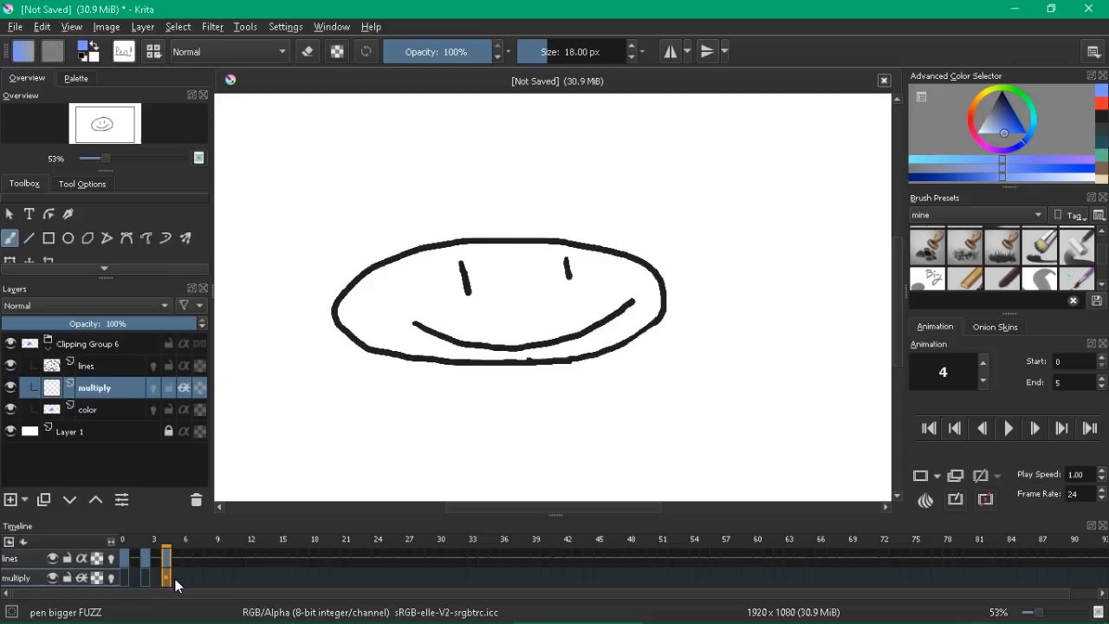
pyautogui.click(128, 577)
# Step: Fill the smiley faces on the "color" layer with blue at frames 2 and 4, and return to frame 0 with the brush active
pyautogui.click(109, 407)
pyautogui.click(133, 536)
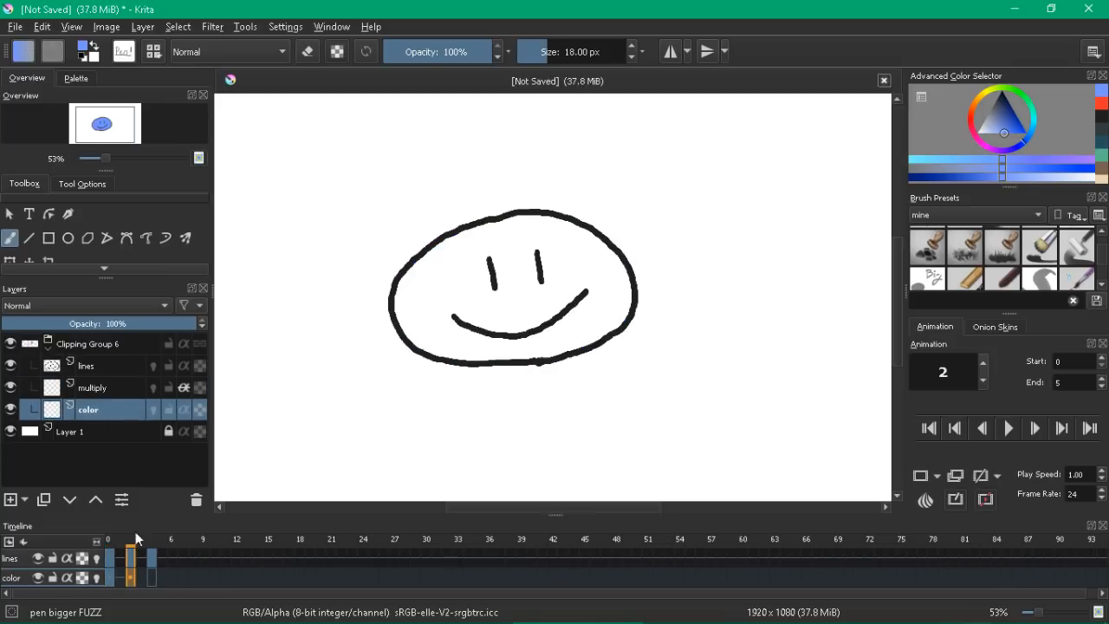
pyautogui.hotkey('ctrl', 'z')
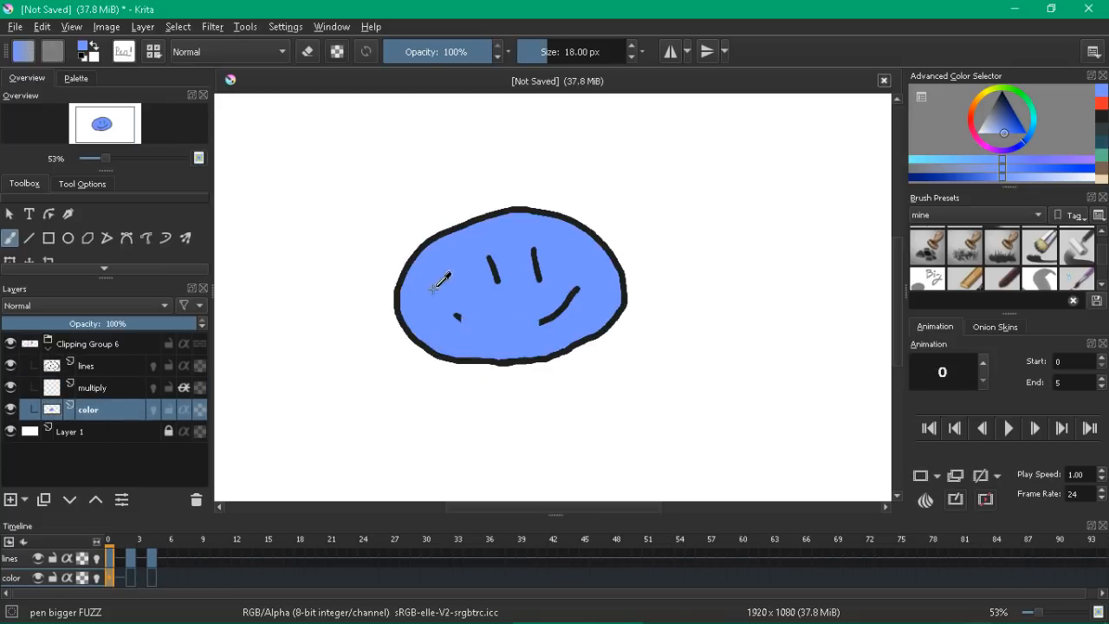
pyautogui.press('f')
pyautogui.press('Right')
pyautogui.press('Right')
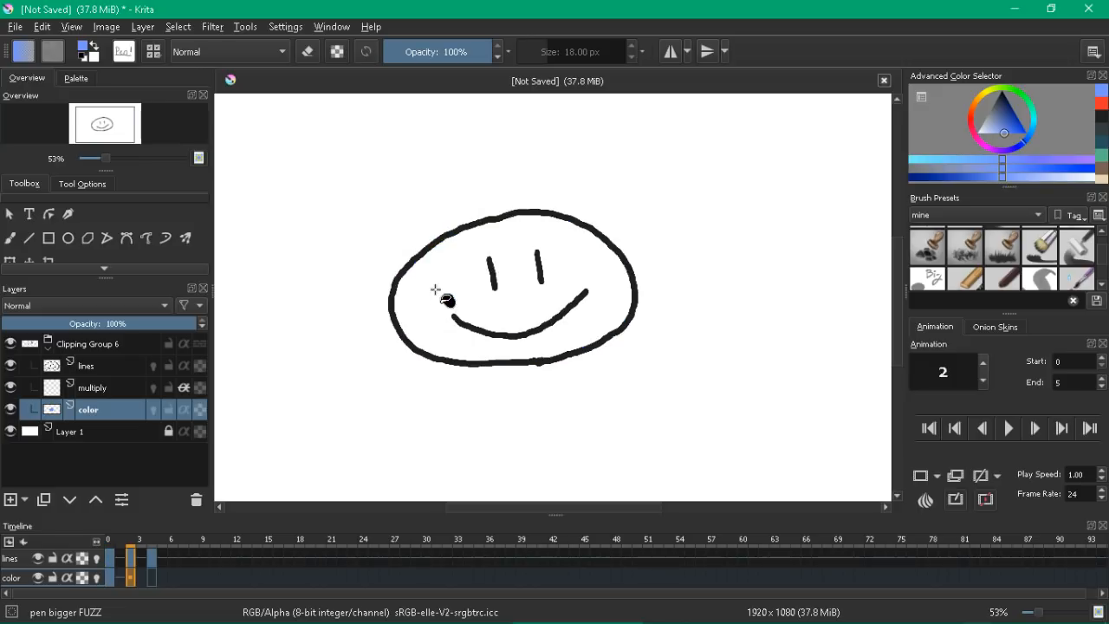
pyautogui.click(436, 291)
pyautogui.press('Right')
pyautogui.press('Right')
pyautogui.click(447, 338)
pyautogui.press('Left')
pyautogui.press('Left')
pyautogui.press('Left')
pyautogui.press('Left')
pyautogui.press('b')
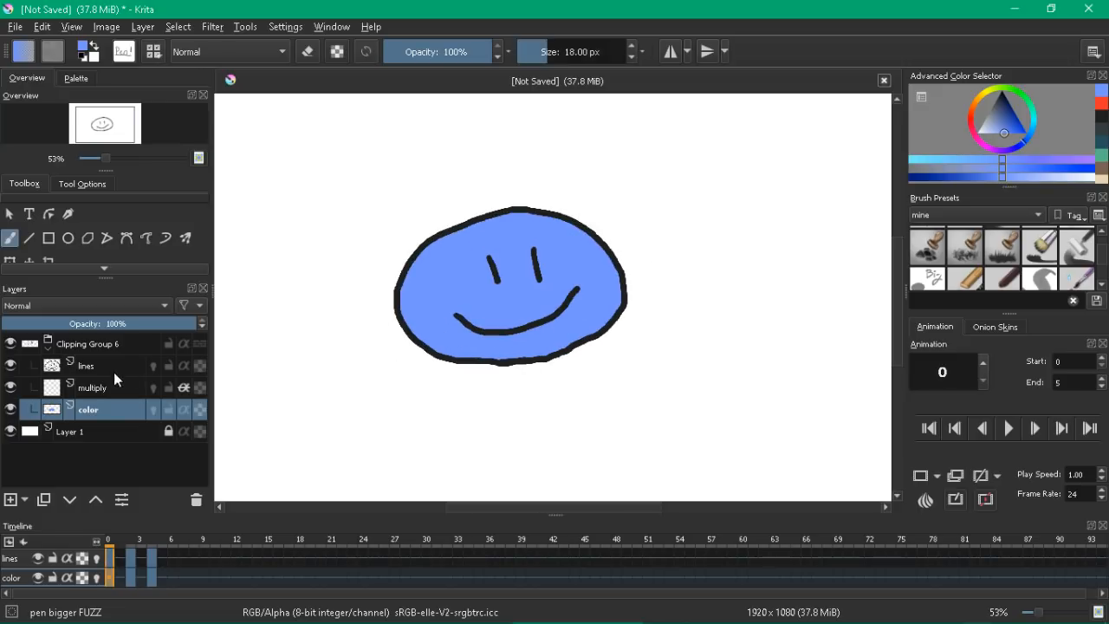
# Step: Set the blending mode of the "multiply" layer to Multiply
pyautogui.click(114, 386)
pyautogui.click(75, 306)
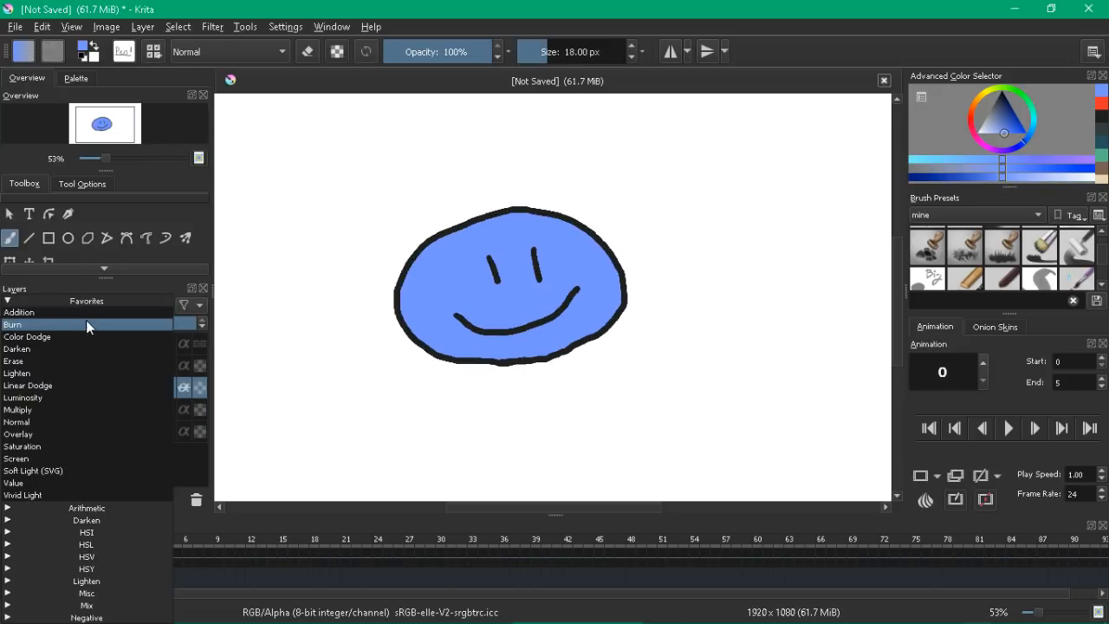
pyautogui.click(68, 409)
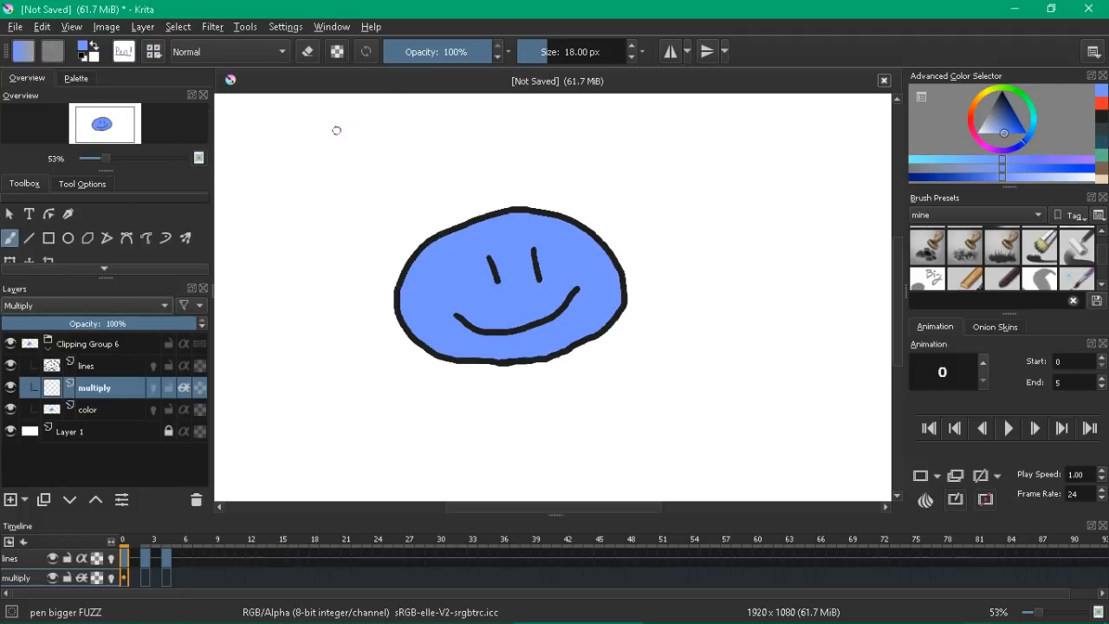
# Step: Show the color palette and pick the light purple swatch "Color 6" as the shading color
pyautogui.click(76, 79)
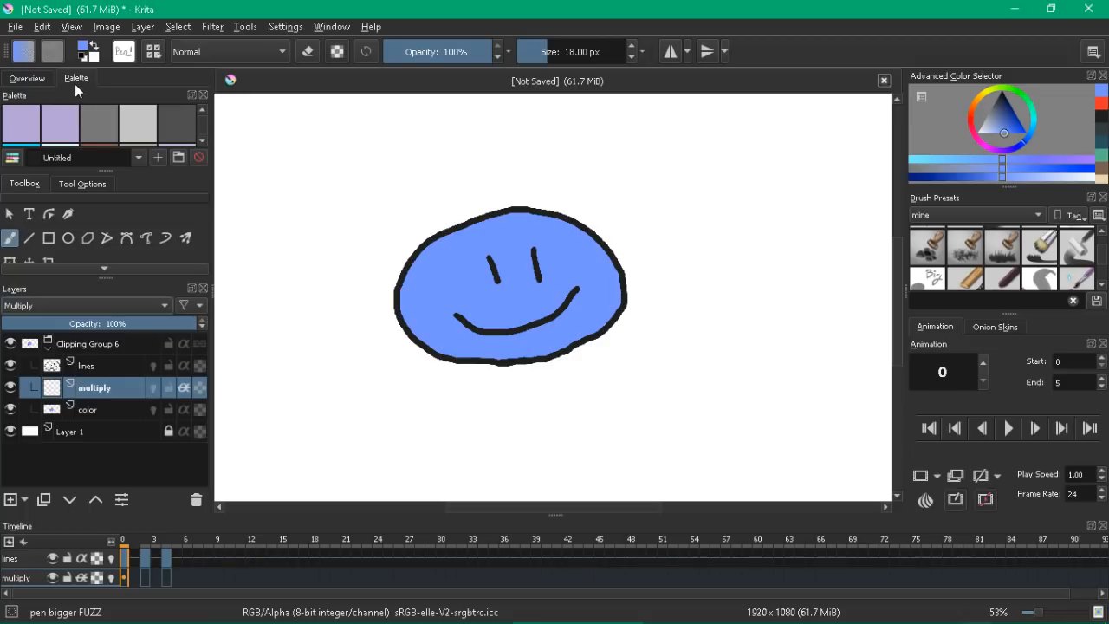
pyautogui.click(287, 26)
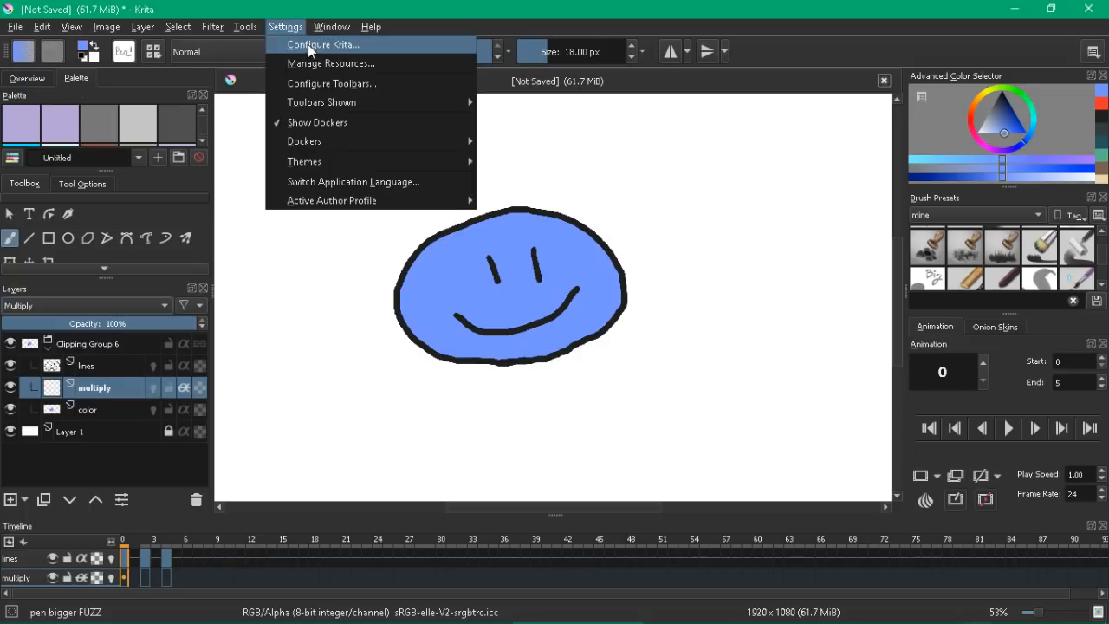
pyautogui.moveTo(306, 141)
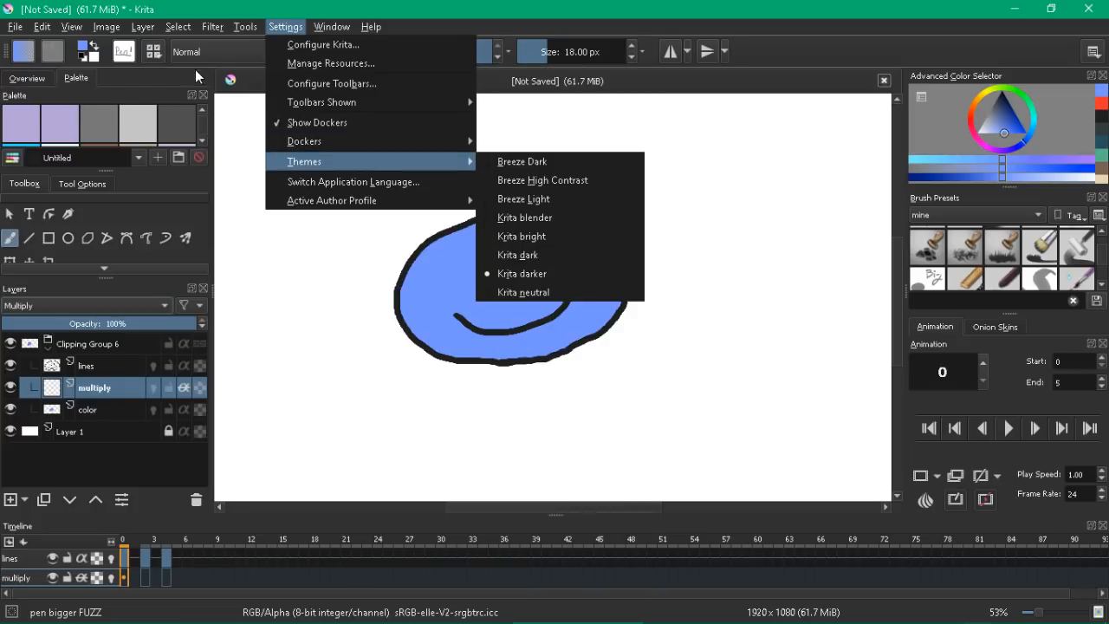
pyautogui.click(196, 70)
pyautogui.moveTo(200, 130); pyautogui.dragTo(204, 103)
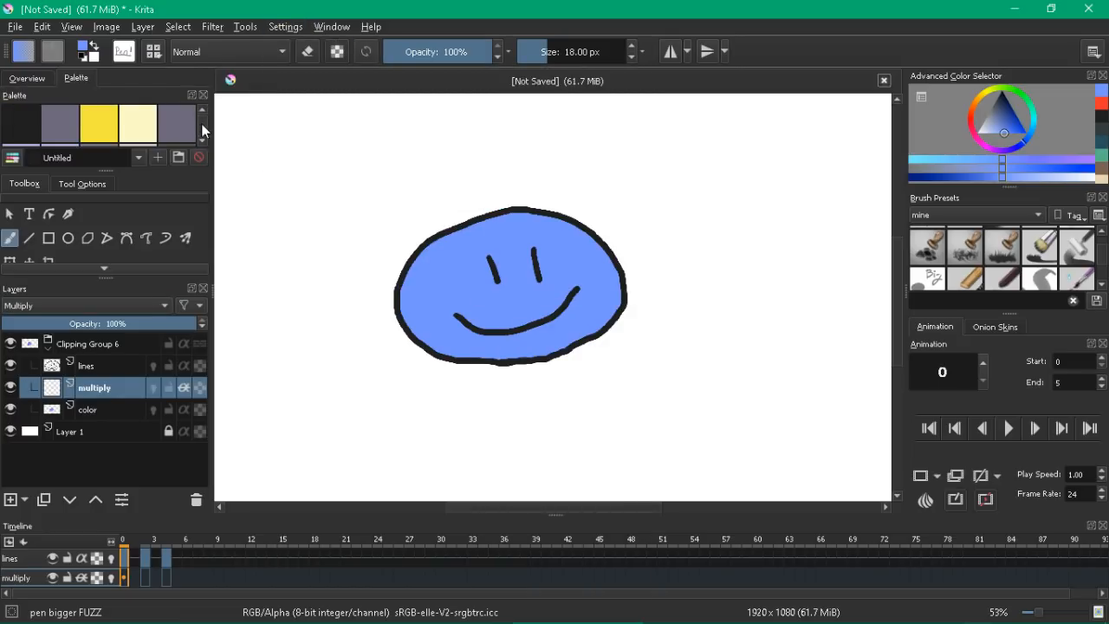
pyautogui.click(202, 139)
pyautogui.click(32, 127)
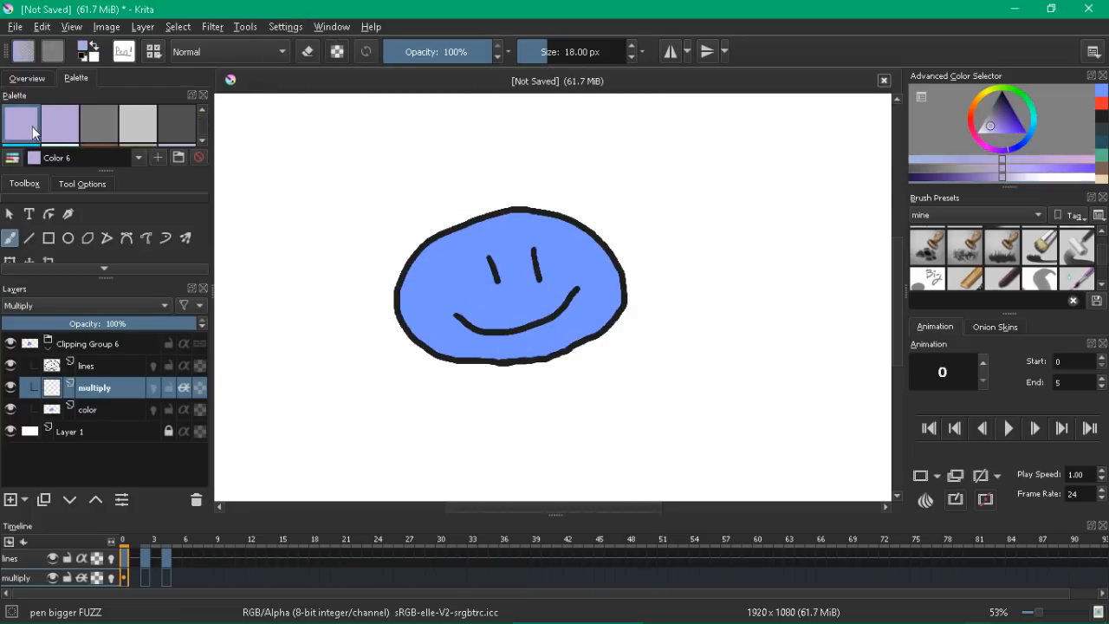
# Step: Enlarge the brush to 55 px and paint a shadow along the lower-left edge of the smiley at frame 0
pyautogui.press(']')
pyautogui.press(']')
pyautogui.press(']')
pyautogui.press(']')
pyautogui.moveTo(398, 265)
pyautogui.mouseDown()
pyautogui.moveTo(509, 361)
pyautogui.moveTo(374, 287)
pyautogui.mouseUp()
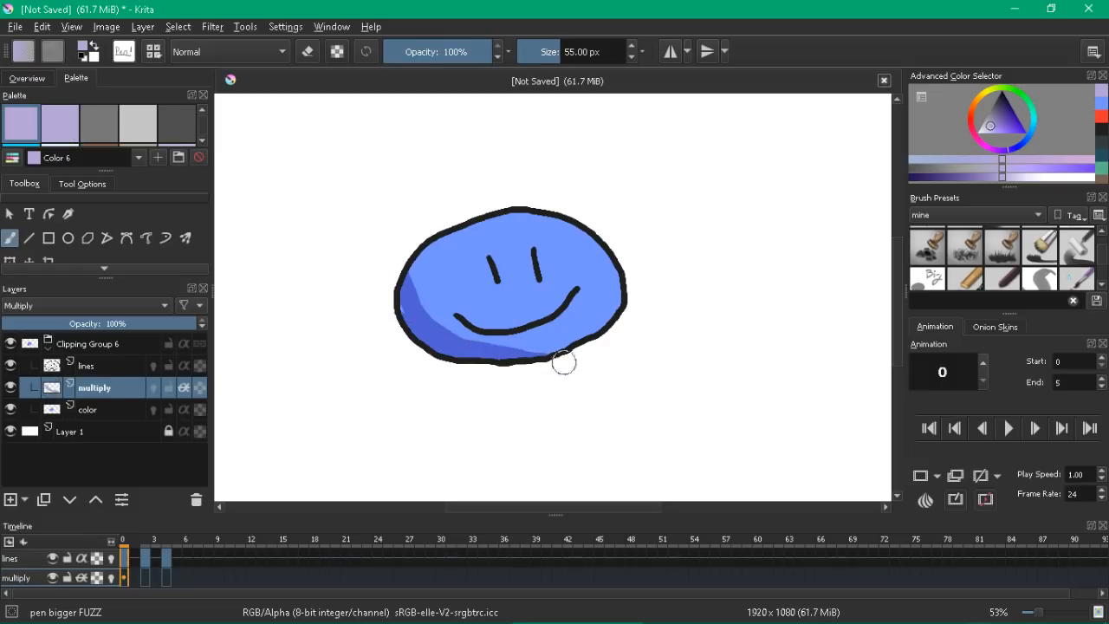
pyautogui.moveTo(564, 361)
pyautogui.mouseDown()
pyautogui.moveTo(482, 347)
pyautogui.moveTo(446, 325)
pyautogui.moveTo(419, 303)
pyautogui.moveTo(404, 253)
pyautogui.mouseUp()
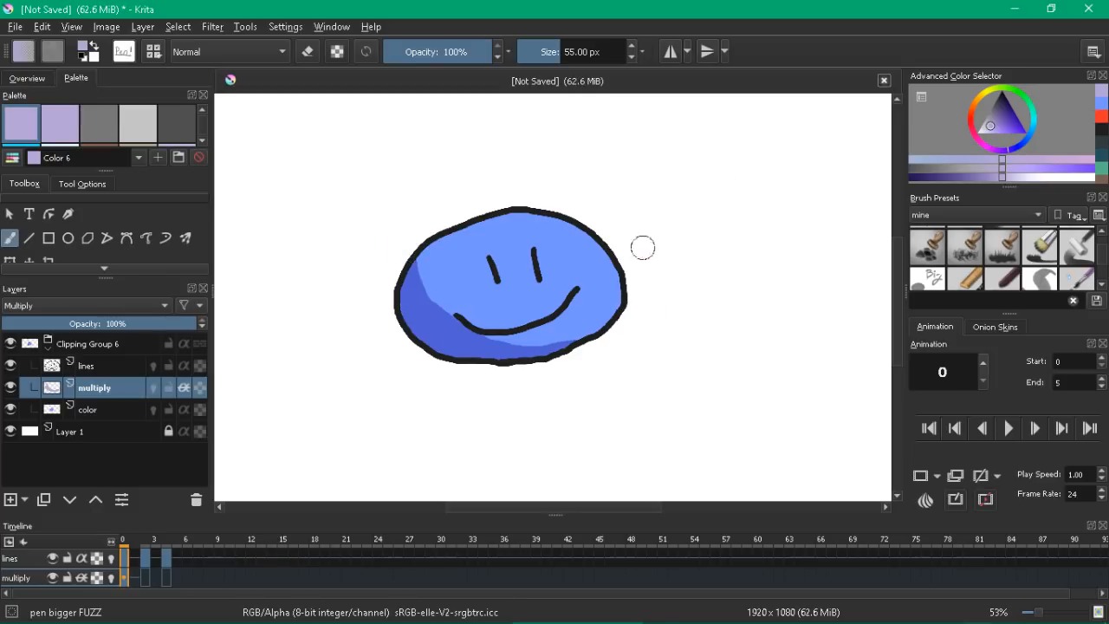
# Step: Paint matching shadows along the lower-left edge of the smiley at frames 2 and 4
pyautogui.press('.')
pyautogui.moveTo(589, 349)
pyautogui.mouseDown()
pyautogui.moveTo(473, 356)
pyautogui.moveTo(409, 327)
pyautogui.moveTo(401, 299)
pyautogui.mouseUp()
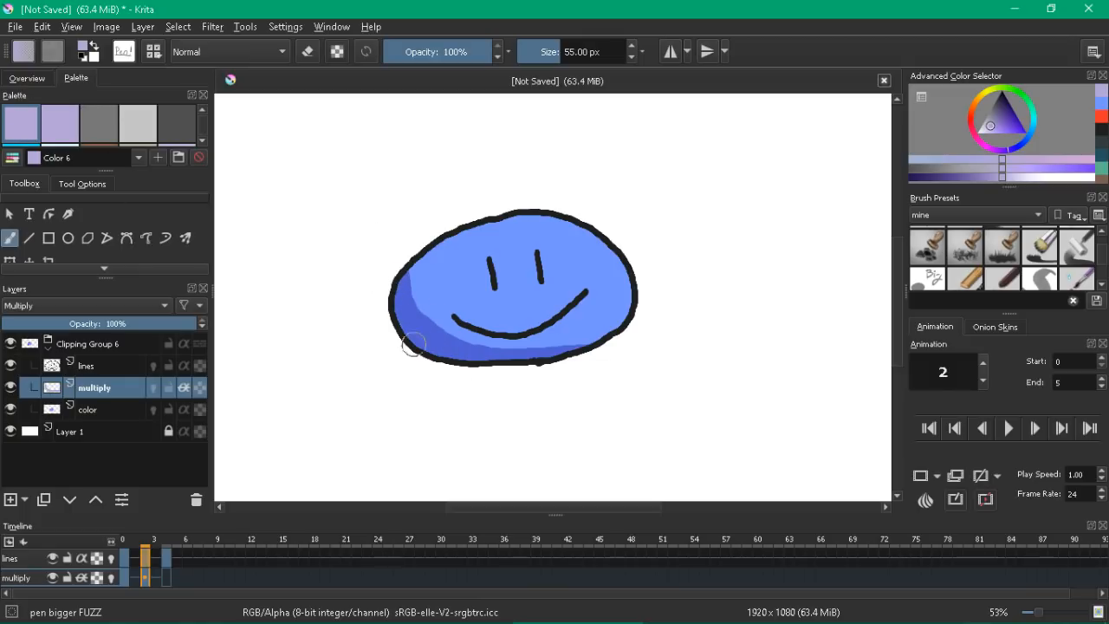
pyautogui.press('.')
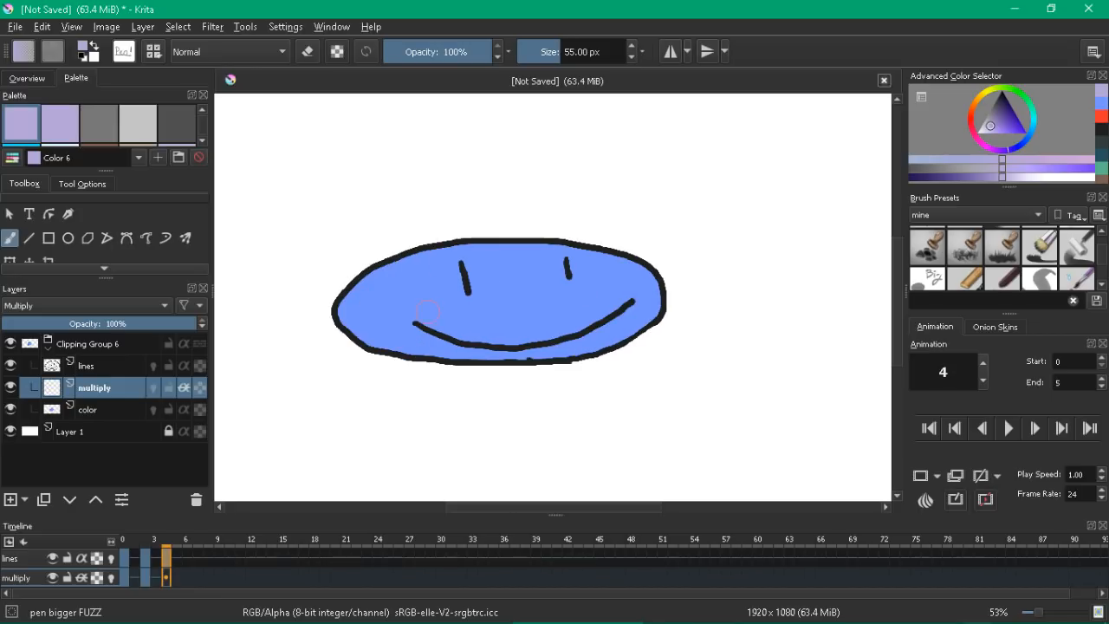
pyautogui.moveTo(350, 310); pyautogui.dragTo(398, 351)
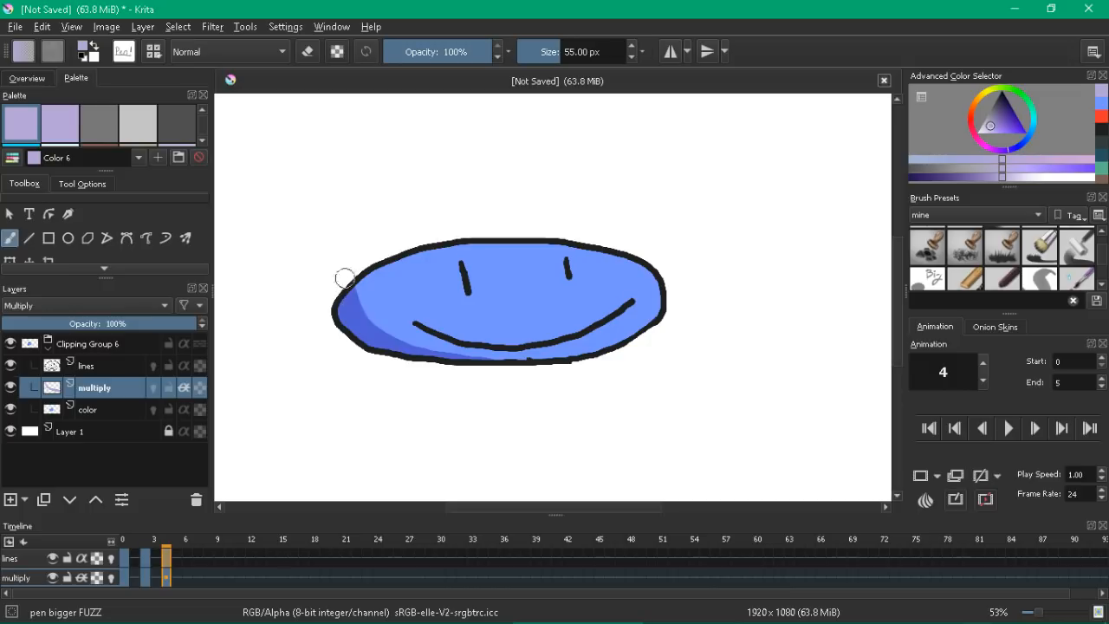
# Step: Compare the shading across the keyframes and widen the shadow on the smiley at frame 2
pyautogui.press(',')
pyautogui.press(',')
pyautogui.press('.')
pyautogui.press('.')
pyautogui.press(',')
pyautogui.press(',')
pyautogui.press('.')
pyautogui.moveTo(411, 270)
pyautogui.mouseDown()
pyautogui.moveTo(448, 332)
pyautogui.moveTo(491, 354)
pyautogui.moveTo(555, 356)
pyautogui.mouseUp()
pyautogui.press(',')
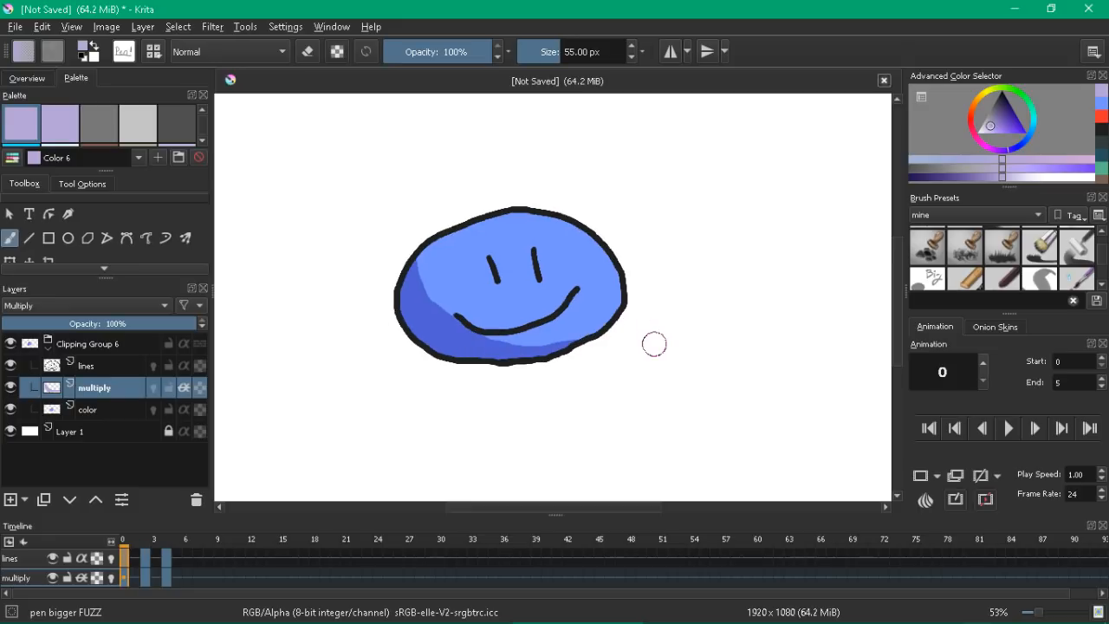
# Step: Widen the shadow on the smiley at frame 4 and play the shaded animation to check it
pyautogui.press('.')
pyautogui.press('.')
pyautogui.press(',')
pyautogui.press(',')
pyautogui.press('.')
pyautogui.press('.')
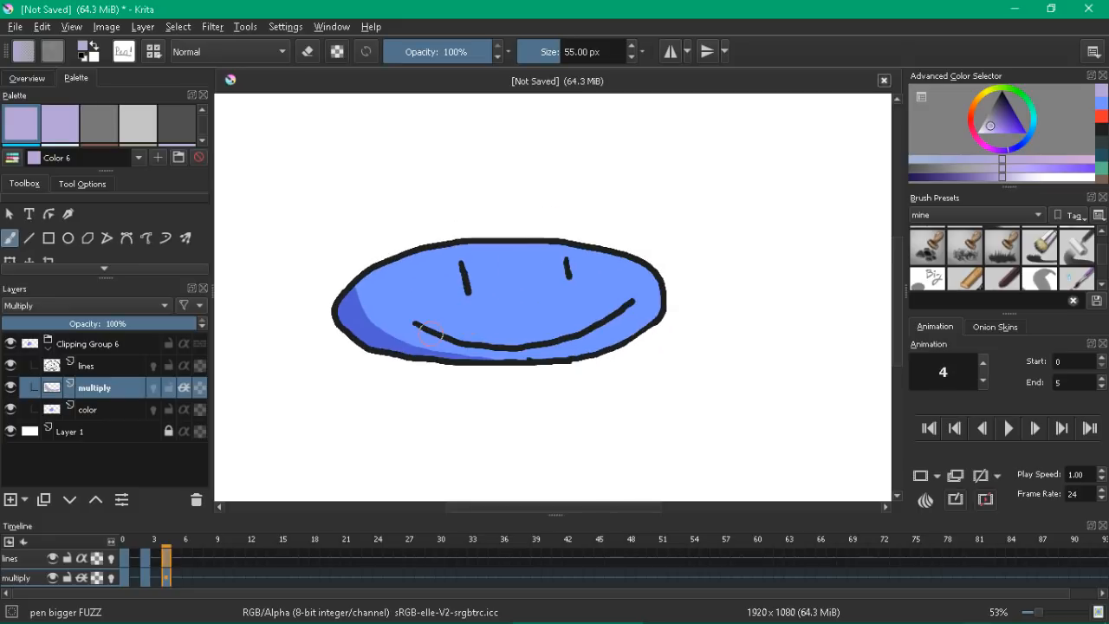
pyautogui.moveTo(368, 303)
pyautogui.mouseDown()
pyautogui.moveTo(505, 369)
pyautogui.moveTo(583, 363)
pyautogui.mouseUp()
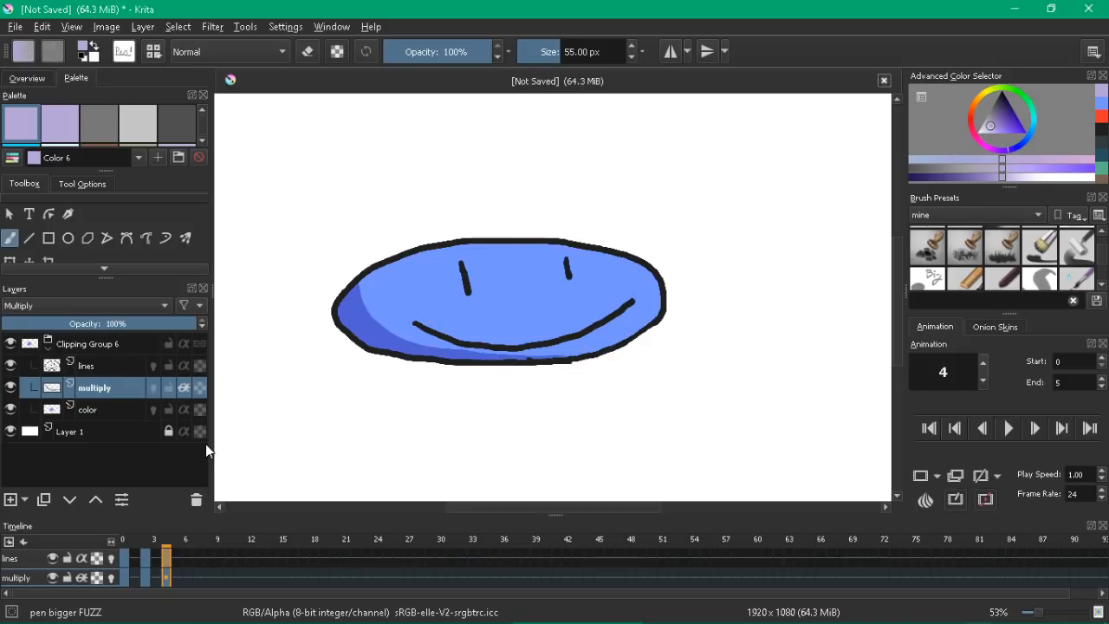
pyautogui.click(999, 437)
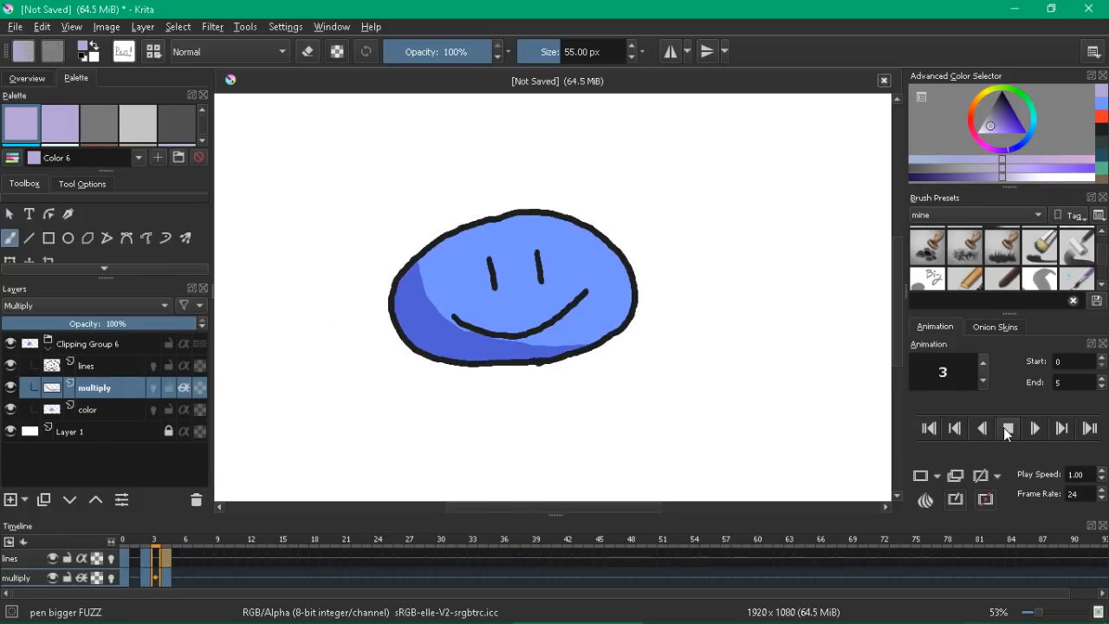
pyautogui.click(1007, 429)
# Step: Create a Quick Clipping Group from the "lines" layer inside the existing clipping group
pyautogui.click(121, 366)
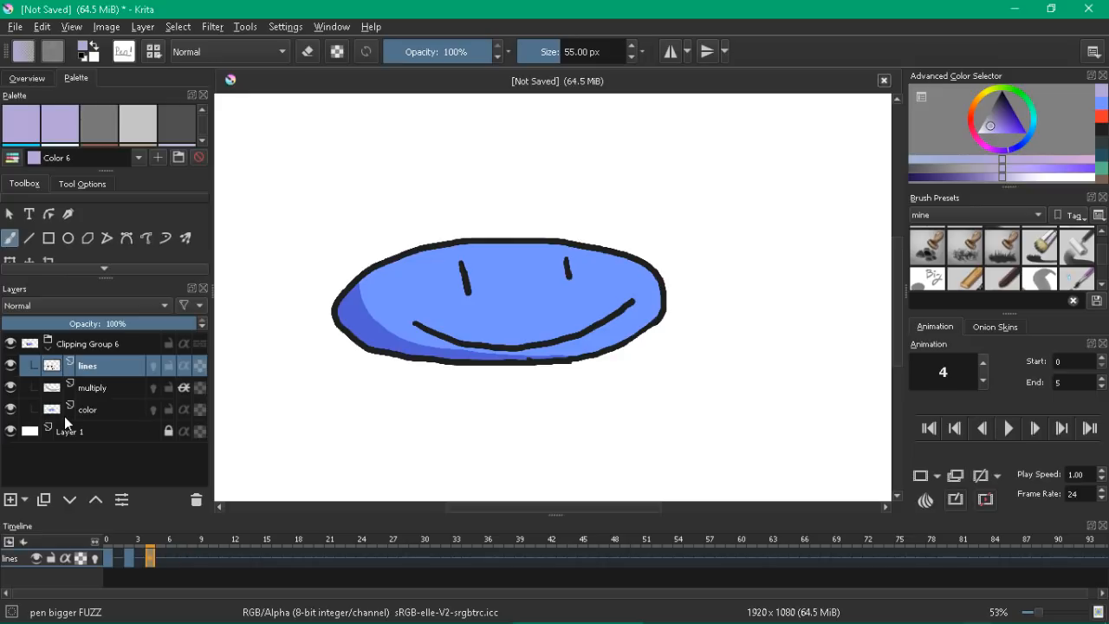
pyautogui.moveTo(65, 421)
pyautogui.click(92, 345)
pyautogui.click(92, 362)
pyautogui.click(90, 347)
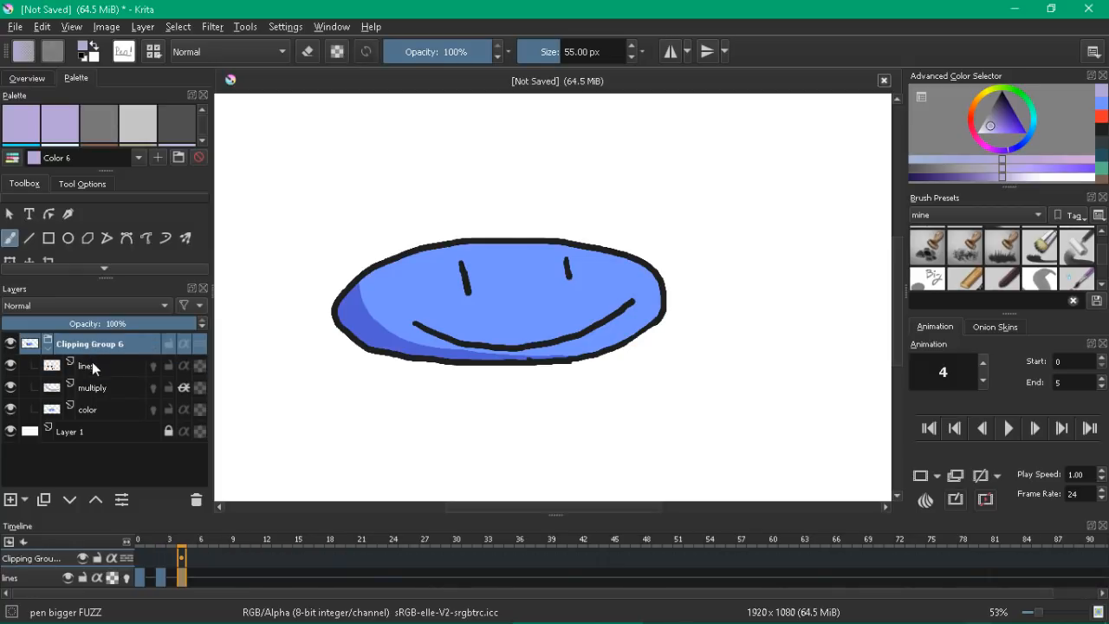
pyautogui.click(91, 366)
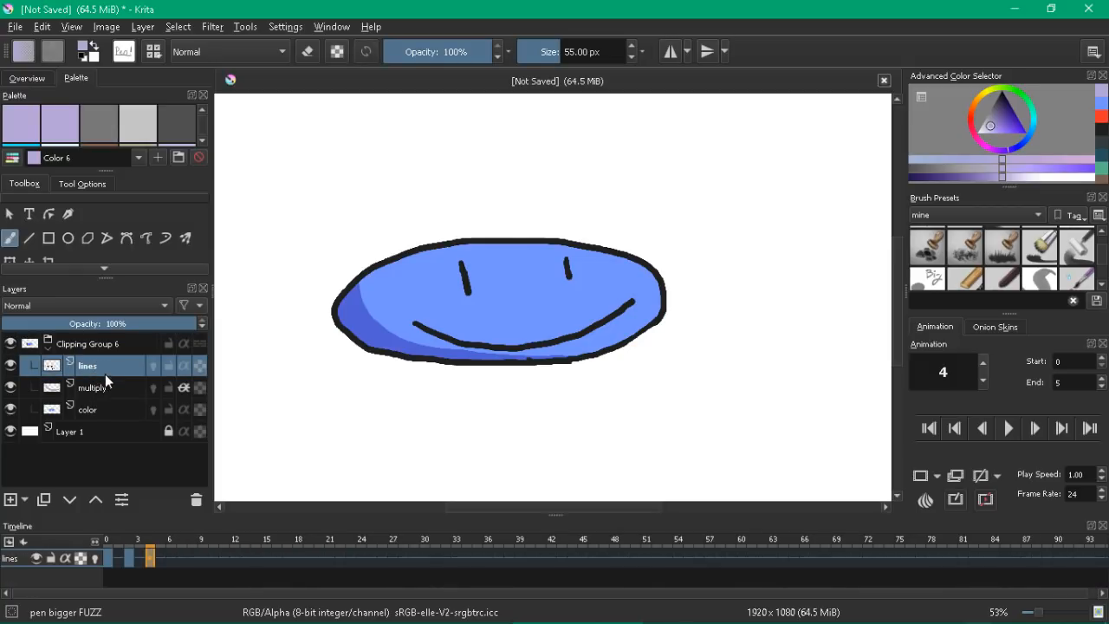
pyautogui.hotkey('ctrl', 'shift', 'g')
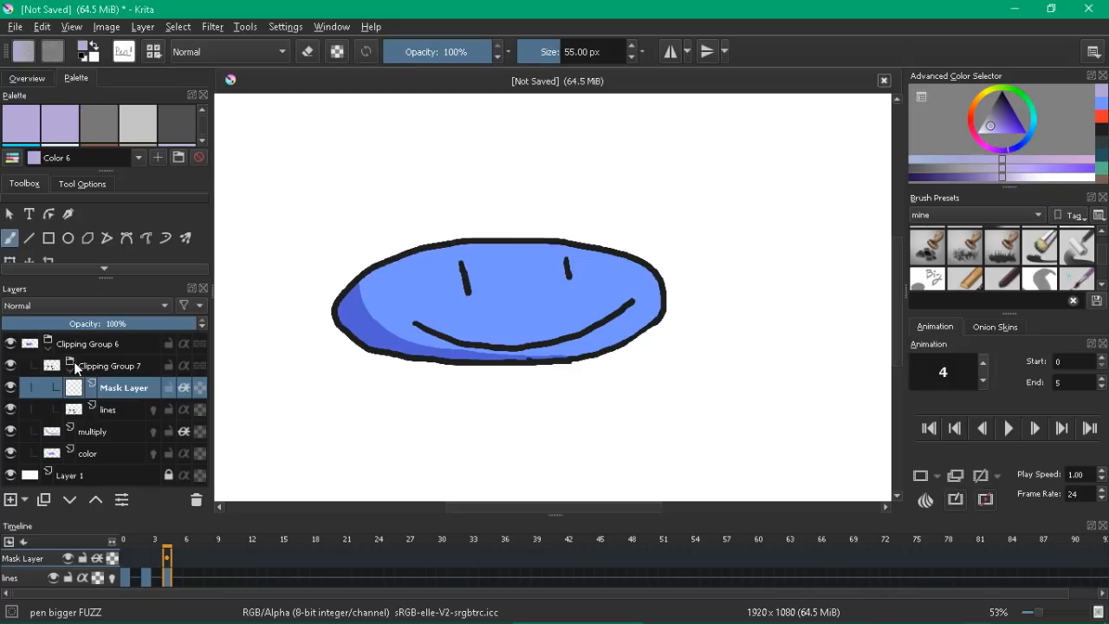
# Step: Rename the mask layer above the "lines" layer as "lines color"
pyautogui.doubleClick(113, 391)
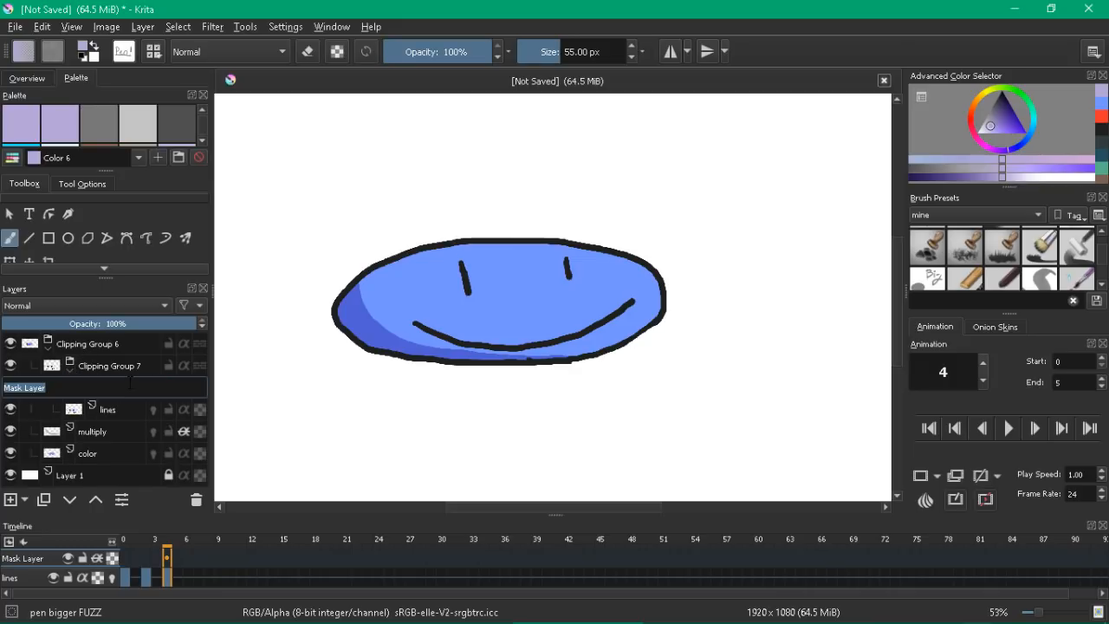
pyautogui.write('lines color')
pyautogui.press('Return')
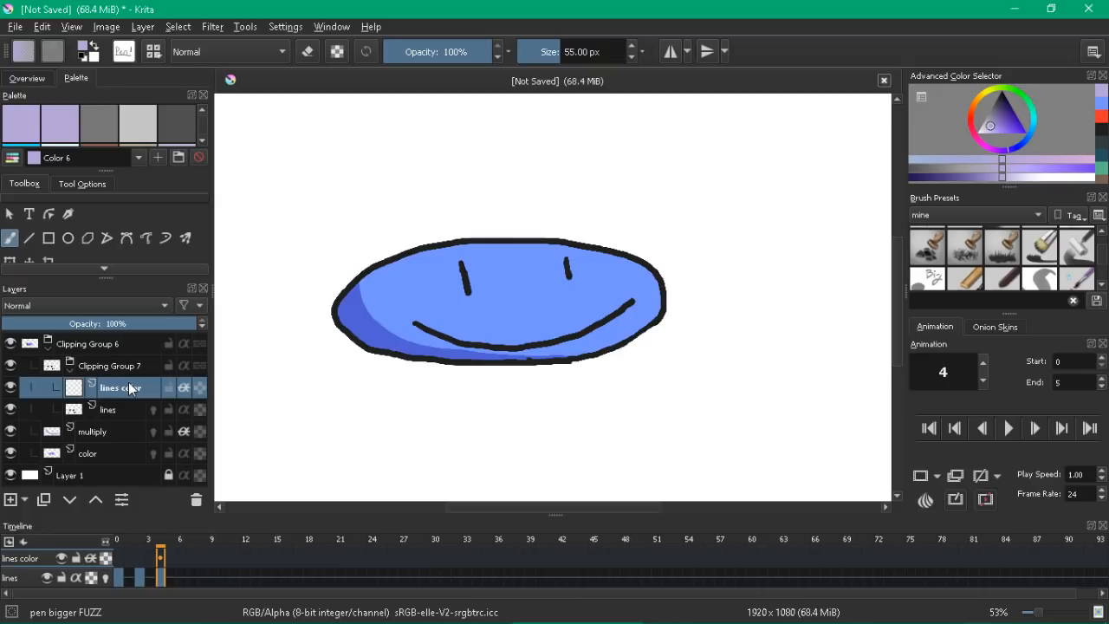
# Step: Activate the Fill tool and enable its "Limit to current layer" option
pyautogui.press('f')
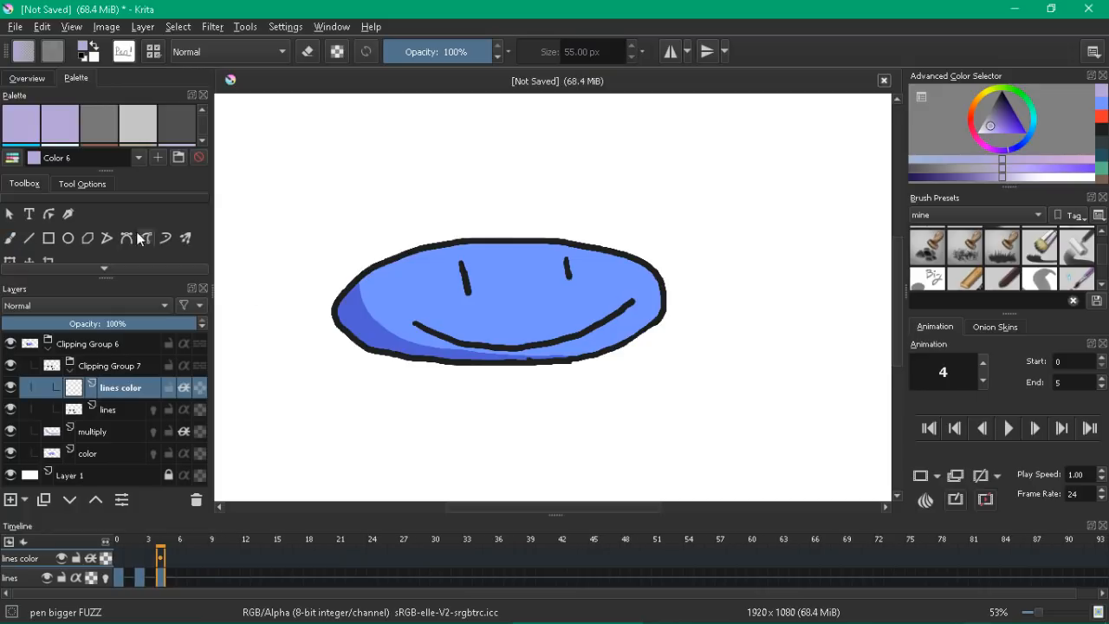
pyautogui.click(97, 185)
pyautogui.moveTo(205, 229); pyautogui.dragTo(203, 249)
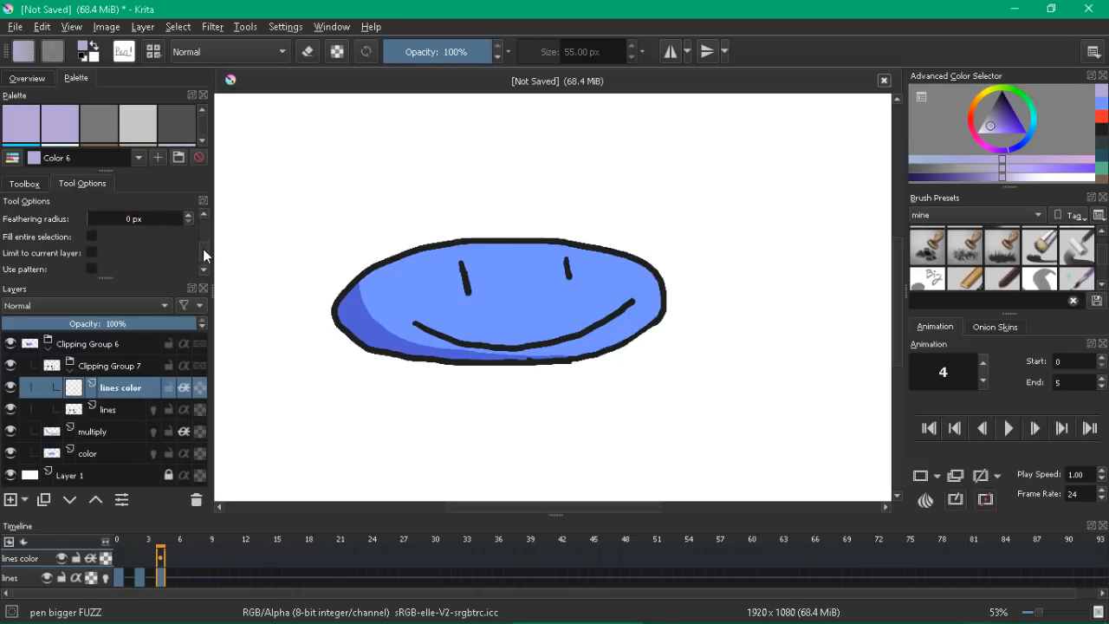
pyautogui.click(92, 241)
pyautogui.click(92, 242)
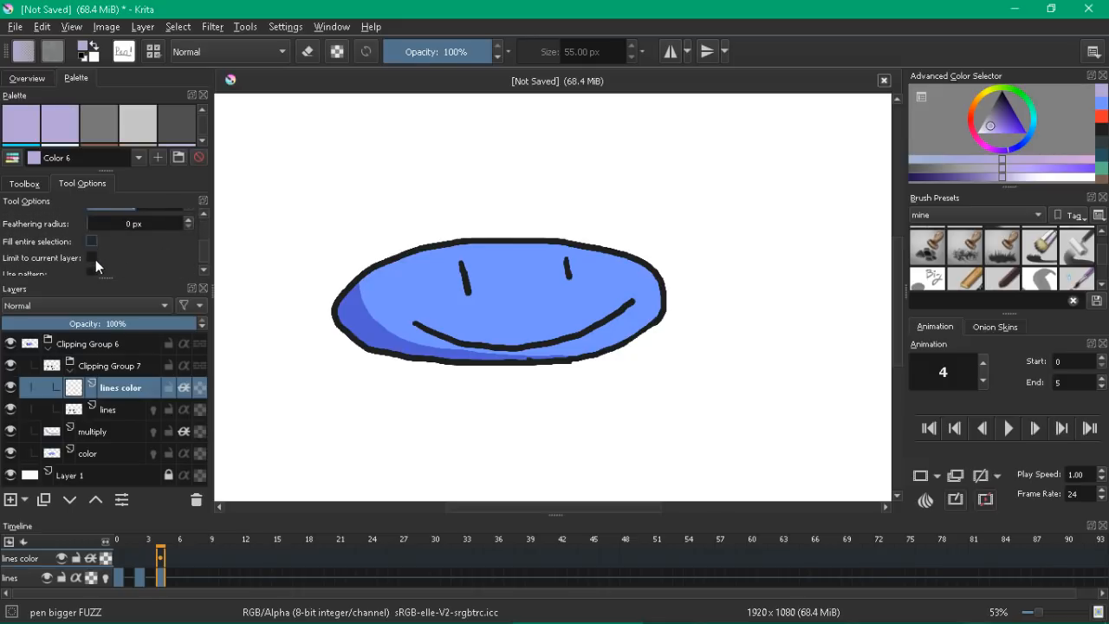
# Step: Fill the "lines color" layer at frame 4 with dark purple and refill it with a dark blue-violet to recolor the lines
pyautogui.click(1012, 113)
pyautogui.moveTo(1010, 109); pyautogui.dragTo(1007, 113)
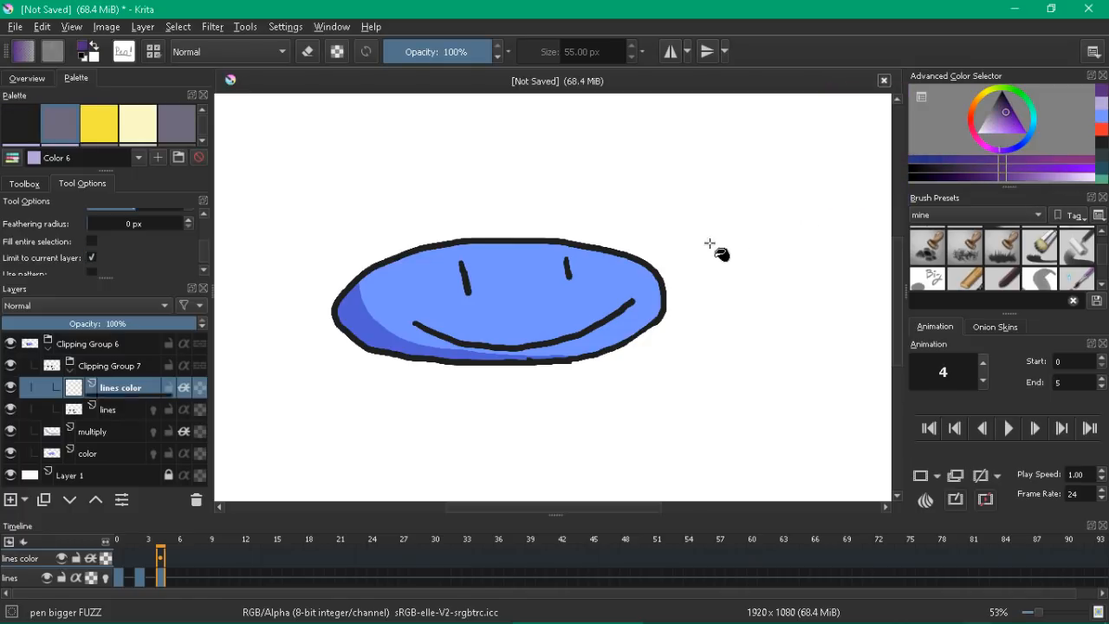
pyautogui.click(724, 281)
pyautogui.click(1009, 150)
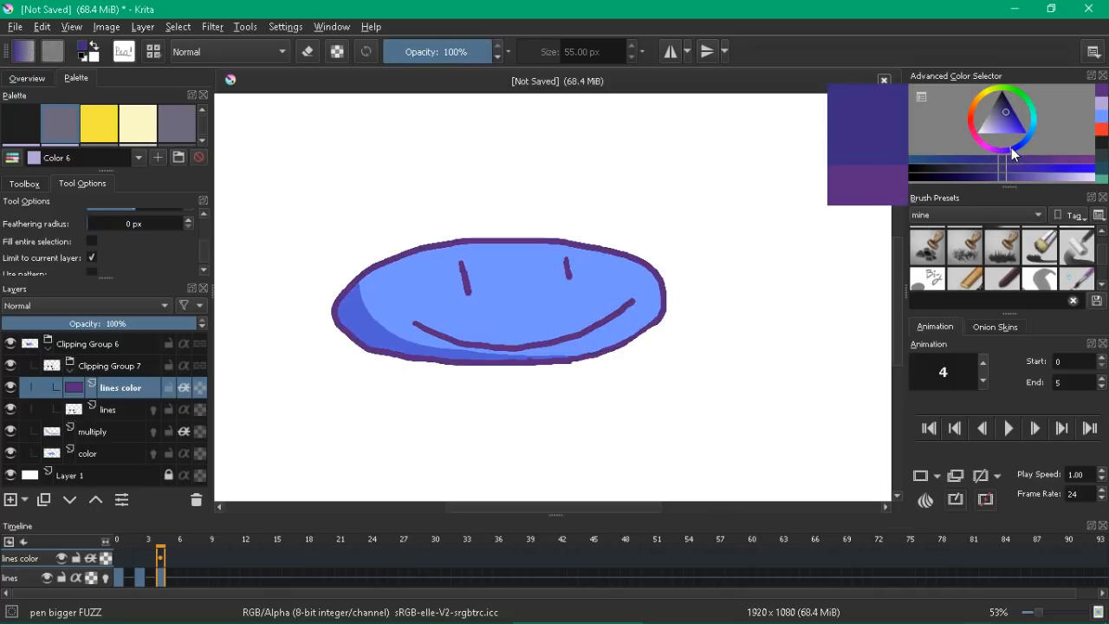
pyautogui.click(810, 236)
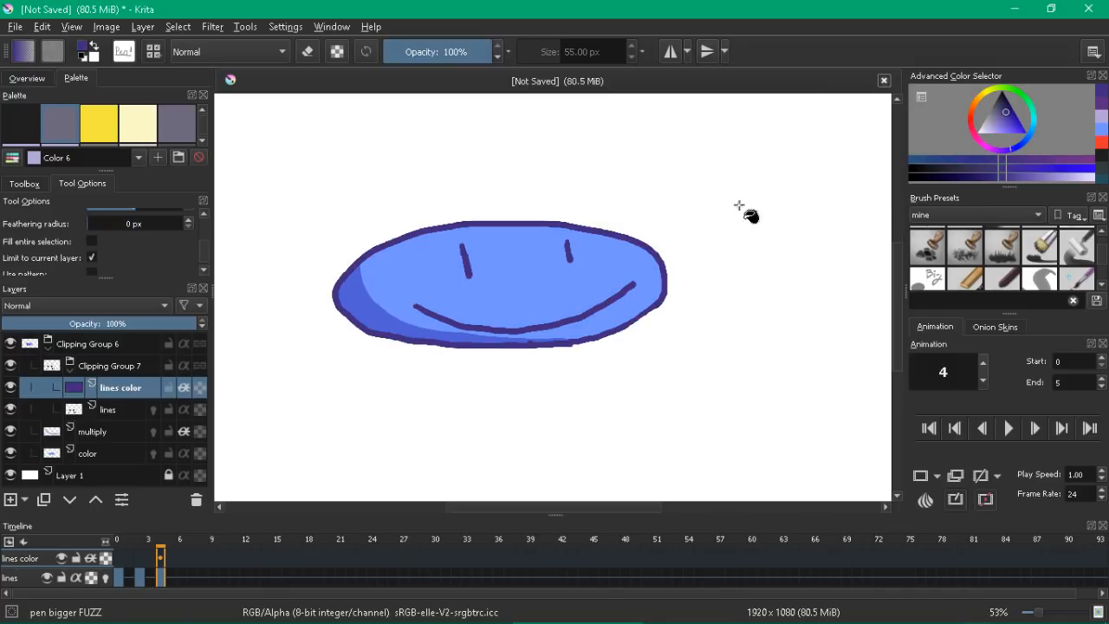
# Step: Return to frame 0, select Clipping Group 7 and activate the Brush tool
pyautogui.moveTo(159, 551); pyautogui.dragTo(117, 550)
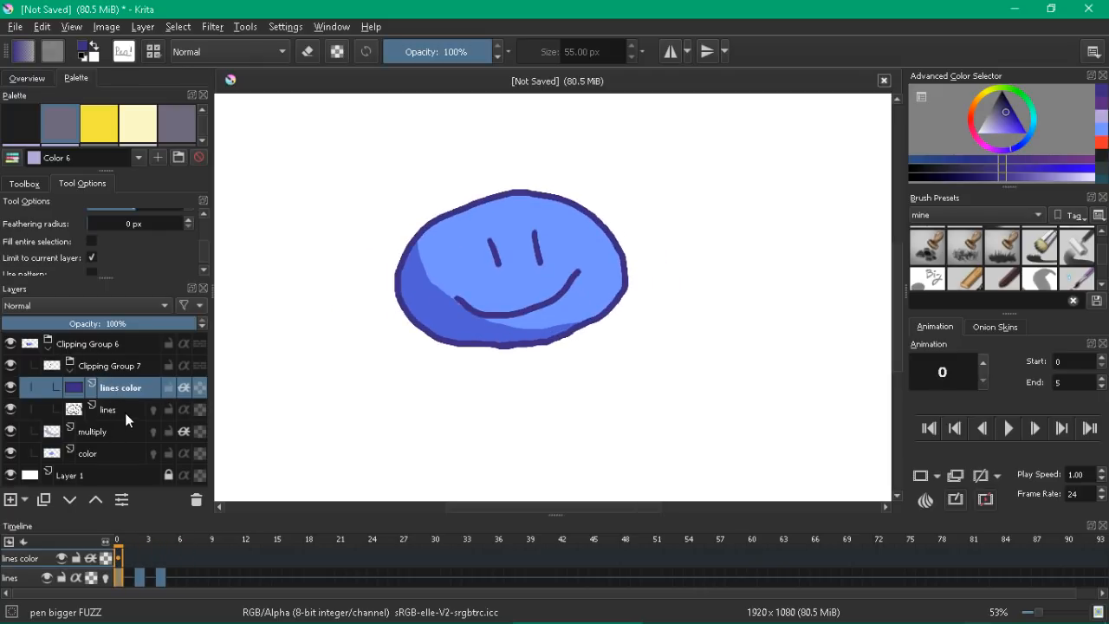
pyautogui.click(113, 367)
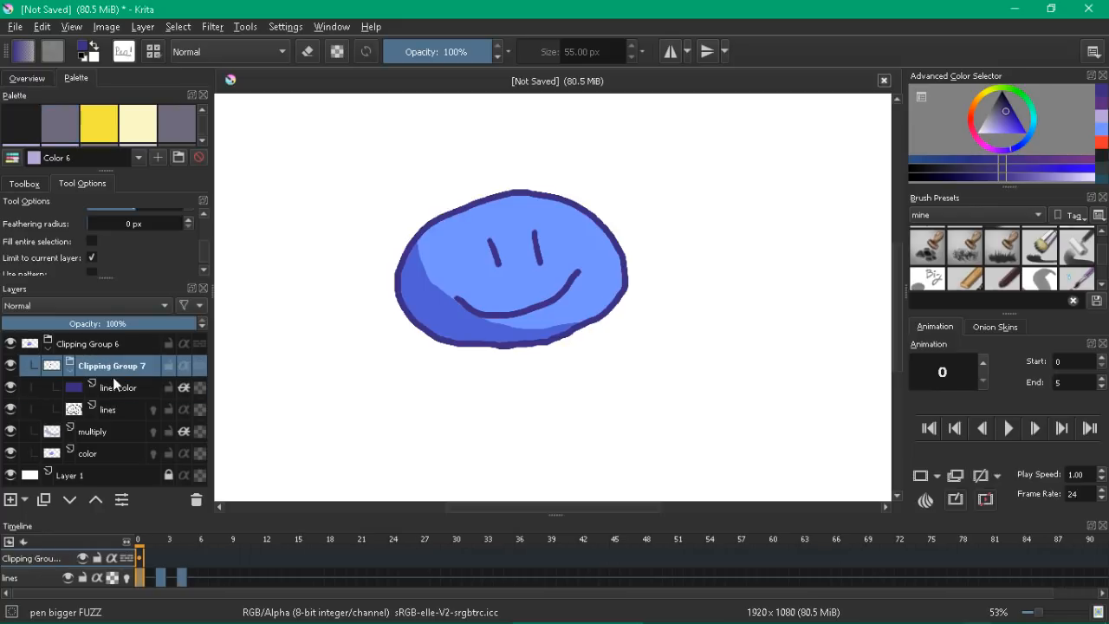
pyautogui.click(100, 345)
pyautogui.click(121, 366)
pyautogui.press('b')
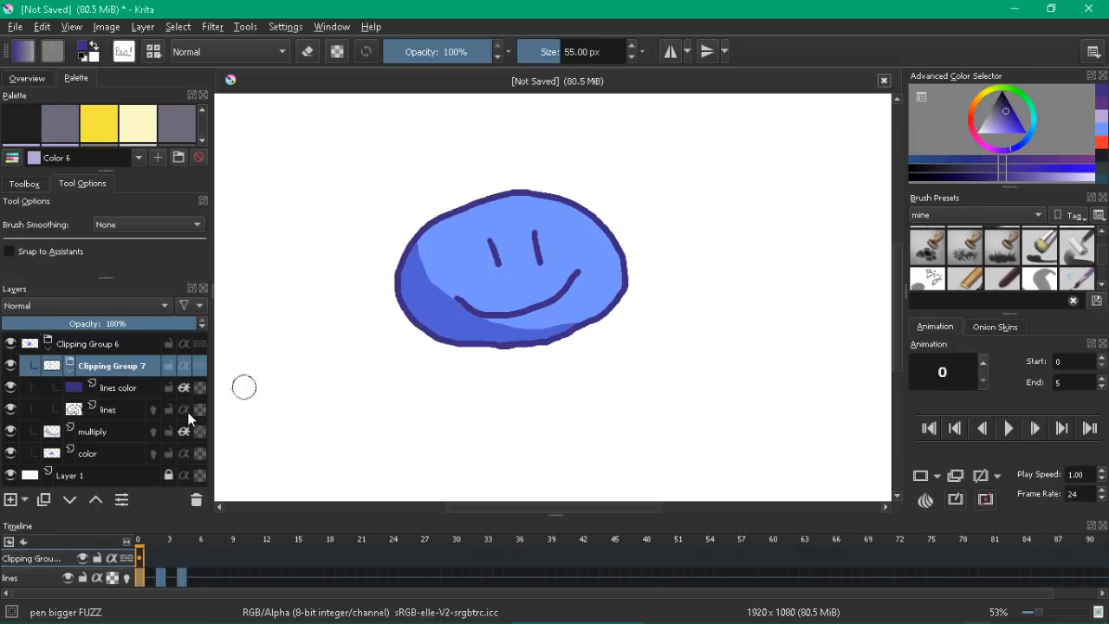
pyautogui.click(114, 429)
pyautogui.click(100, 452)
pyautogui.moveTo(585, 235)
pyautogui.mouseDown()
pyautogui.moveTo(538, 245)
pyautogui.moveTo(441, 303)
pyautogui.moveTo(514, 243)
pyautogui.moveTo(488, 317)
pyautogui.moveTo(539, 281)
pyautogui.mouseUp()
pyautogui.hotkey('ctrl', 'z')
pyautogui.hotkey('ctrl', 'z')
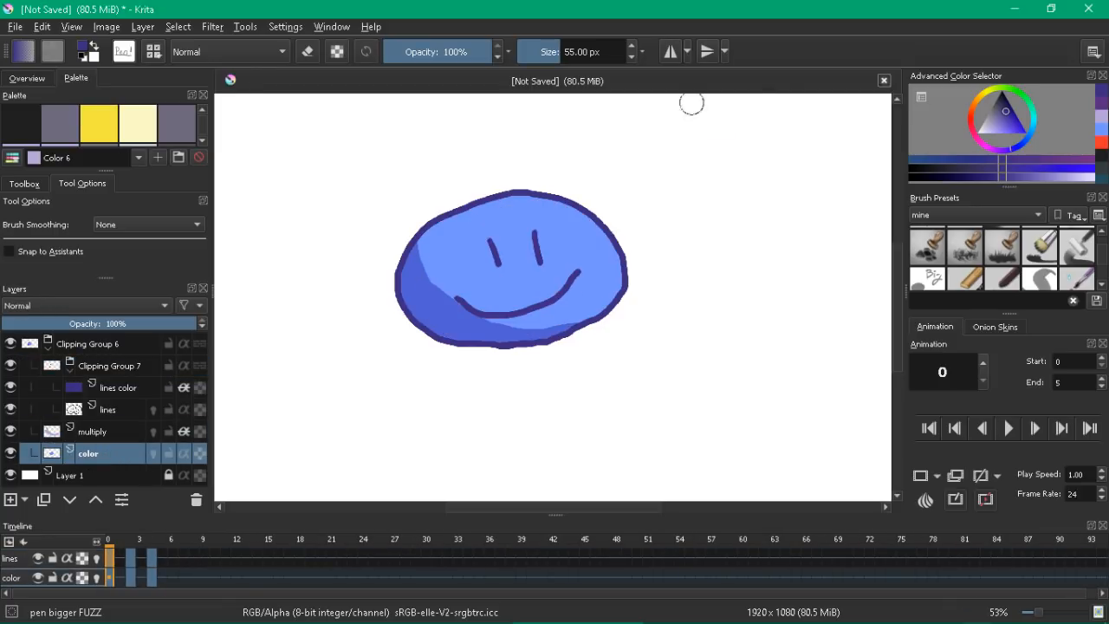
# Step: Add a new paint layer directly above Clipping Group 7, inside Clipping Group 6
pyautogui.click(99, 363)
pyautogui.moveTo(99, 363); pyautogui.dragTo(116, 325)
pyautogui.moveTo(101, 364); pyautogui.dragTo(107, 333)
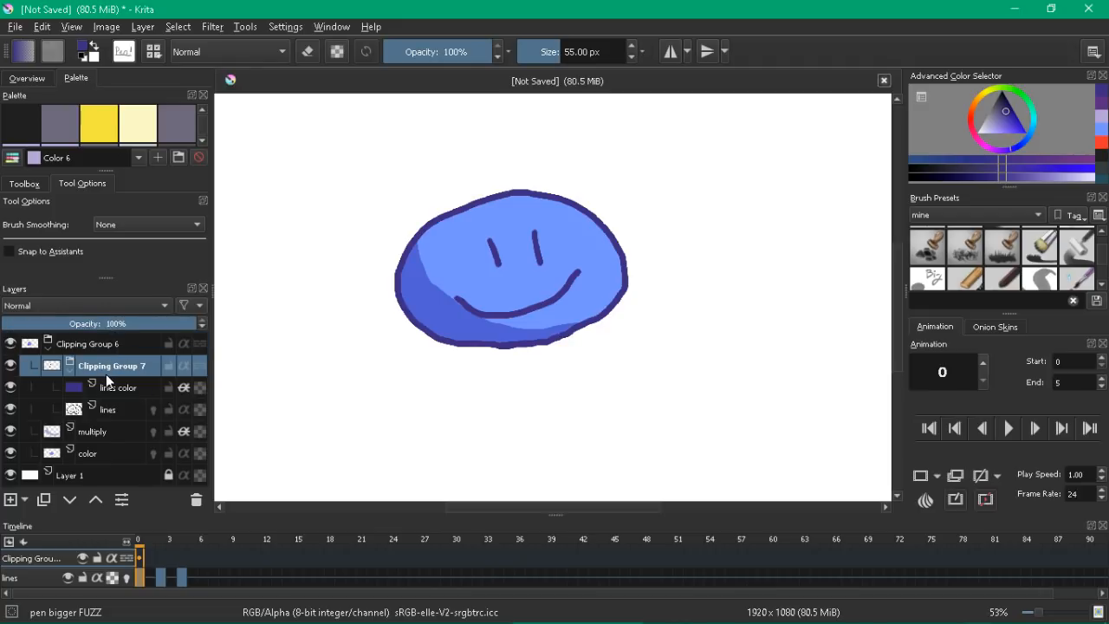
pyautogui.click(11, 499)
pyautogui.moveTo(117, 387); pyautogui.dragTo(117, 359)
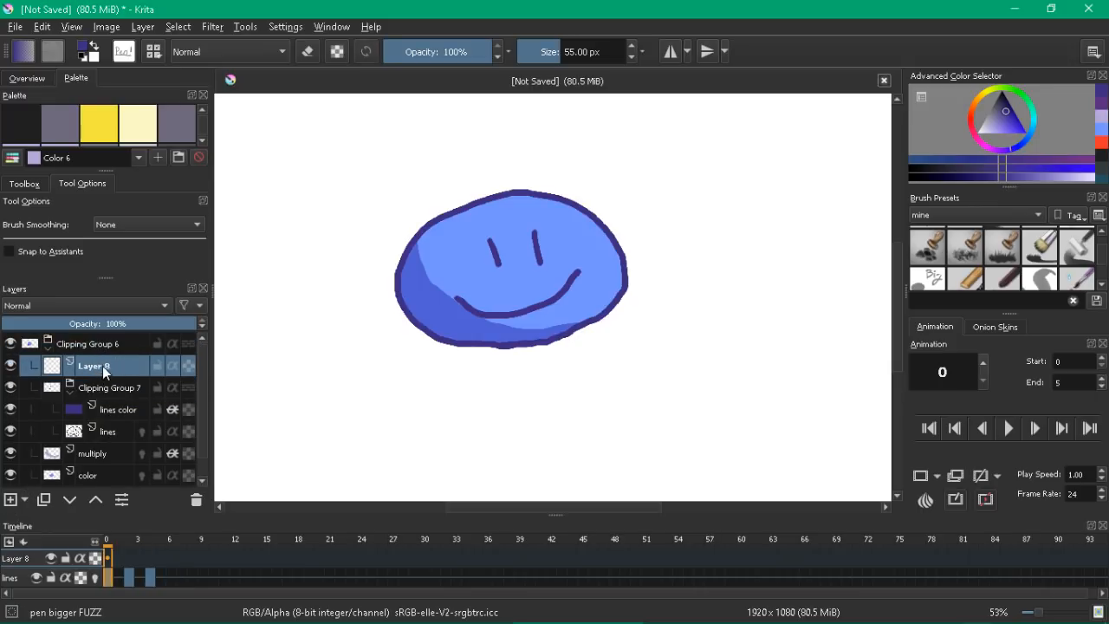
# Step: Rename the new layer as "overlay" and set its blending mode to Overlay
pyautogui.doubleClick(104, 366)
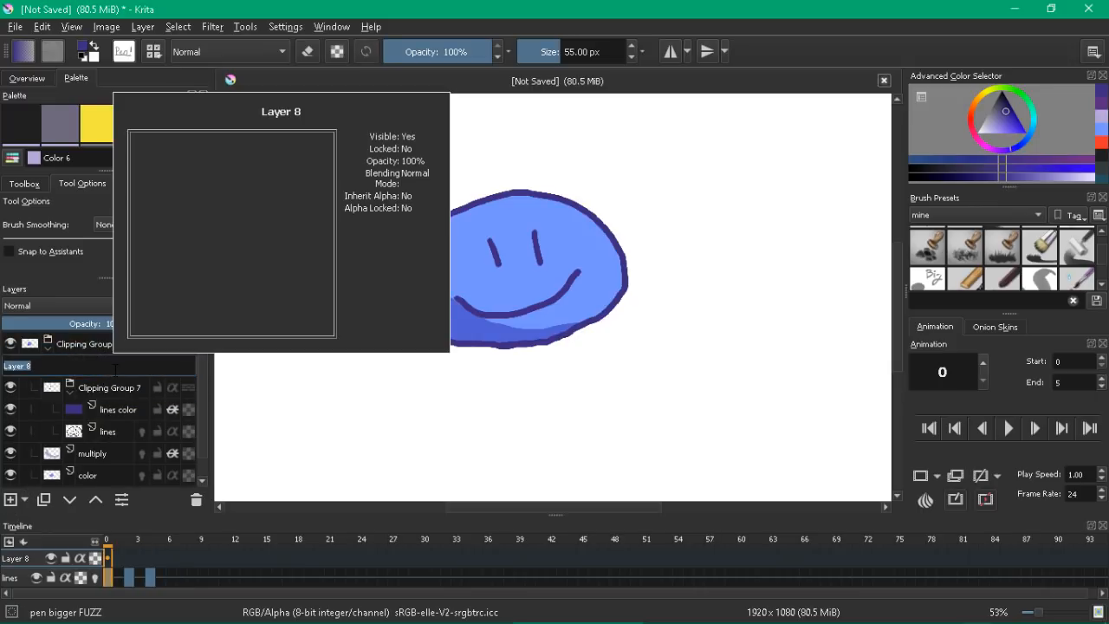
pyautogui.write('overlay')
pyautogui.press('Return')
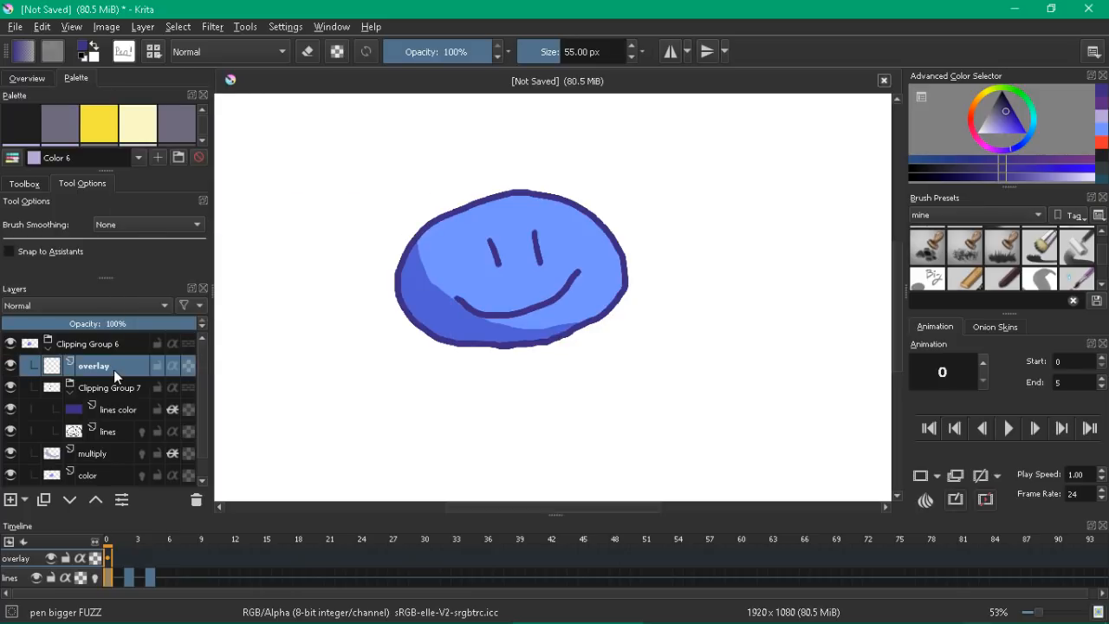
pyautogui.click(36, 305)
pyautogui.click(70, 432)
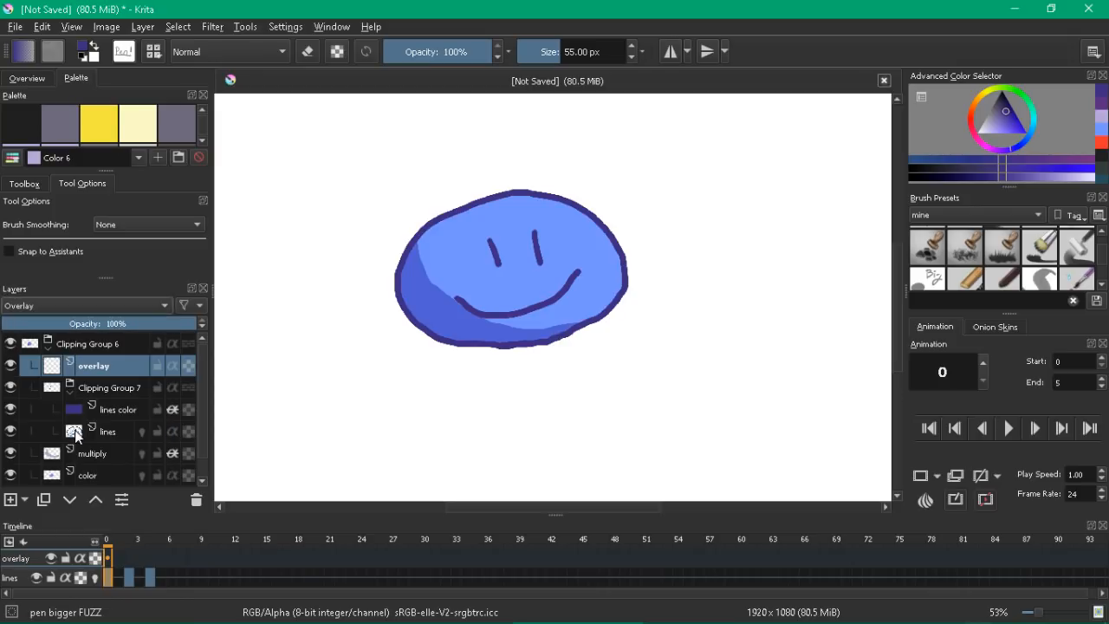
pyautogui.moveTo(104, 278); pyautogui.dragTo(104, 265)
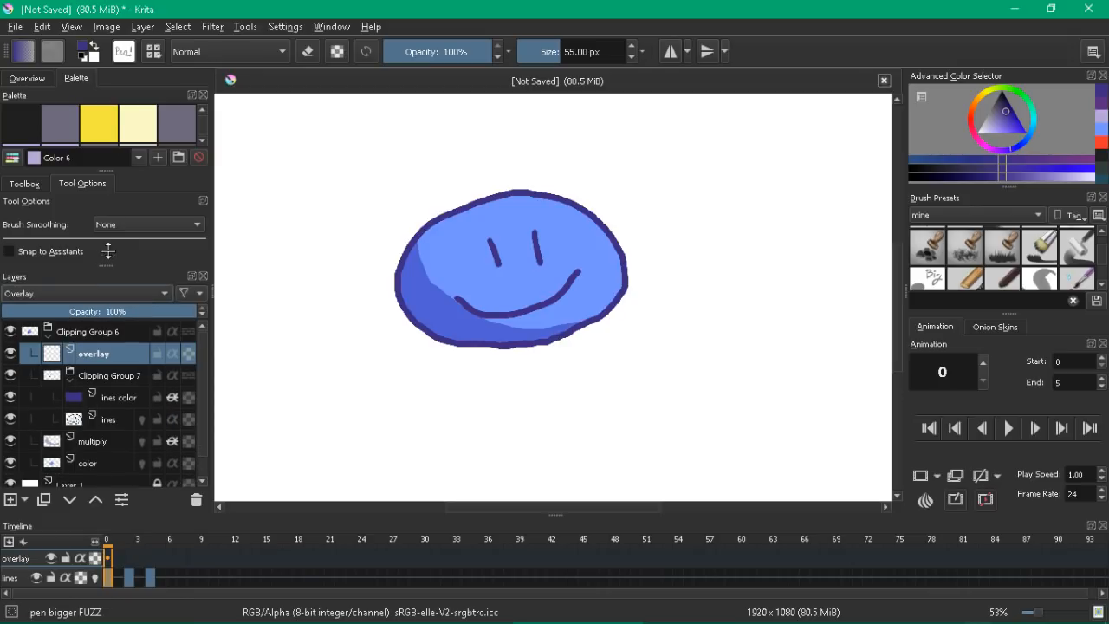
# Step: Paint a pale yellow highlight over the smiley's upper-right edge with Airbrush Soft at 300 px, and enable Inherit Alpha on the "overlay" layer
pyautogui.scroll(1, 1100, 263)
pyautogui.click(1003, 244)
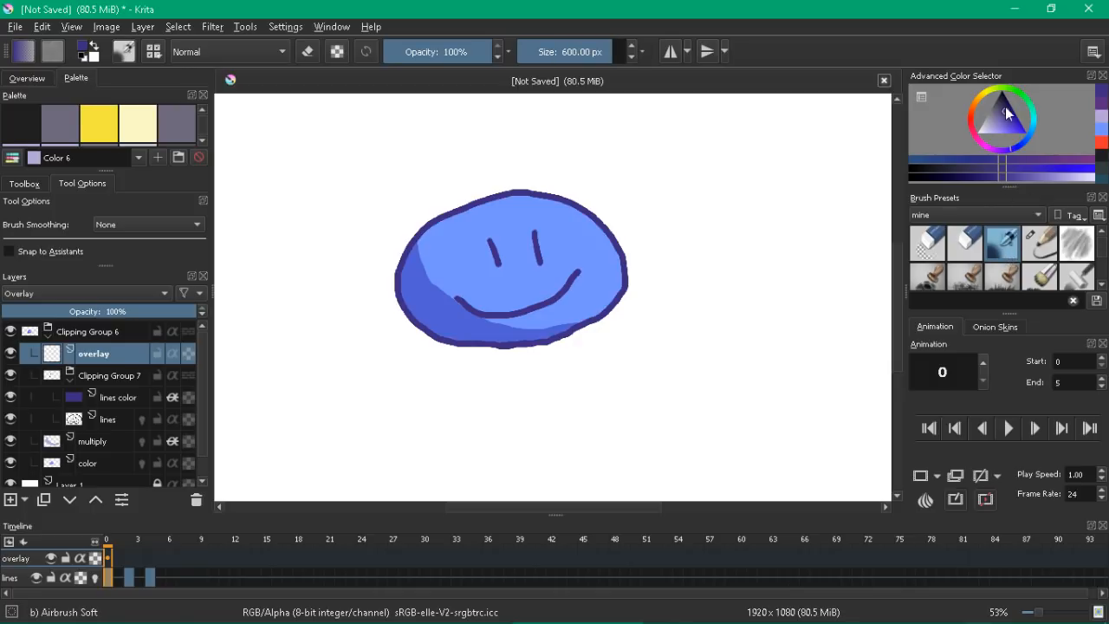
pyautogui.click(982, 94)
pyautogui.moveTo(1014, 127); pyautogui.dragTo(978, 152)
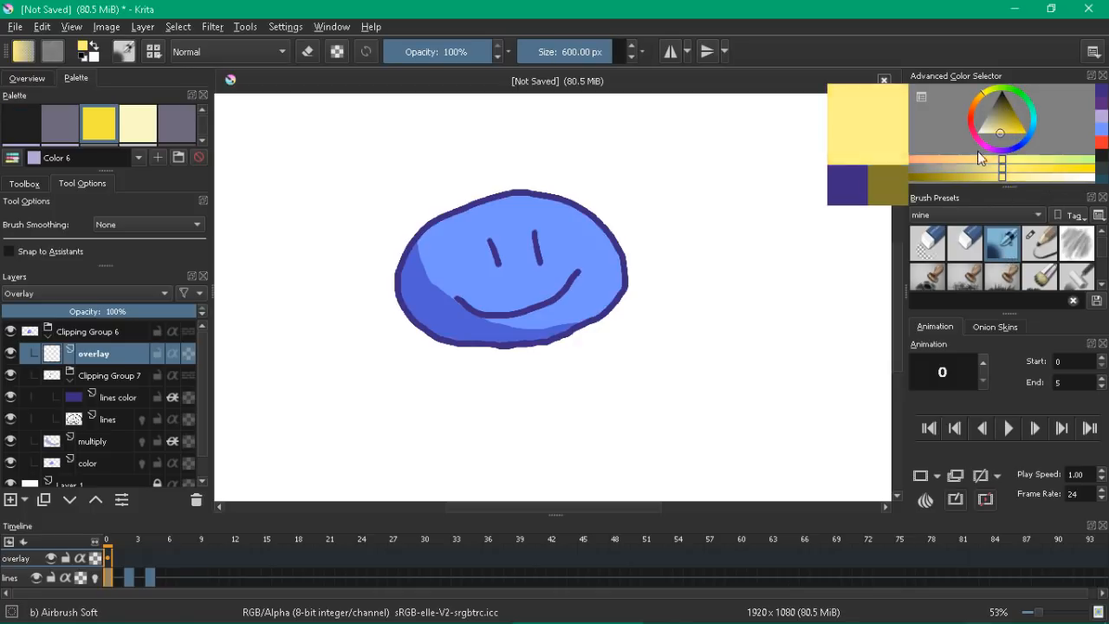
pyautogui.moveTo(625, 217); pyautogui.dragTo(459, 217)
pyautogui.moveTo(647, 236)
pyautogui.mouseDown()
pyautogui.moveTo(521, 181)
pyautogui.moveTo(411, 175)
pyautogui.moveTo(638, 226)
pyautogui.moveTo(647, 248)
pyautogui.moveTo(363, 177)
pyautogui.mouseUp()
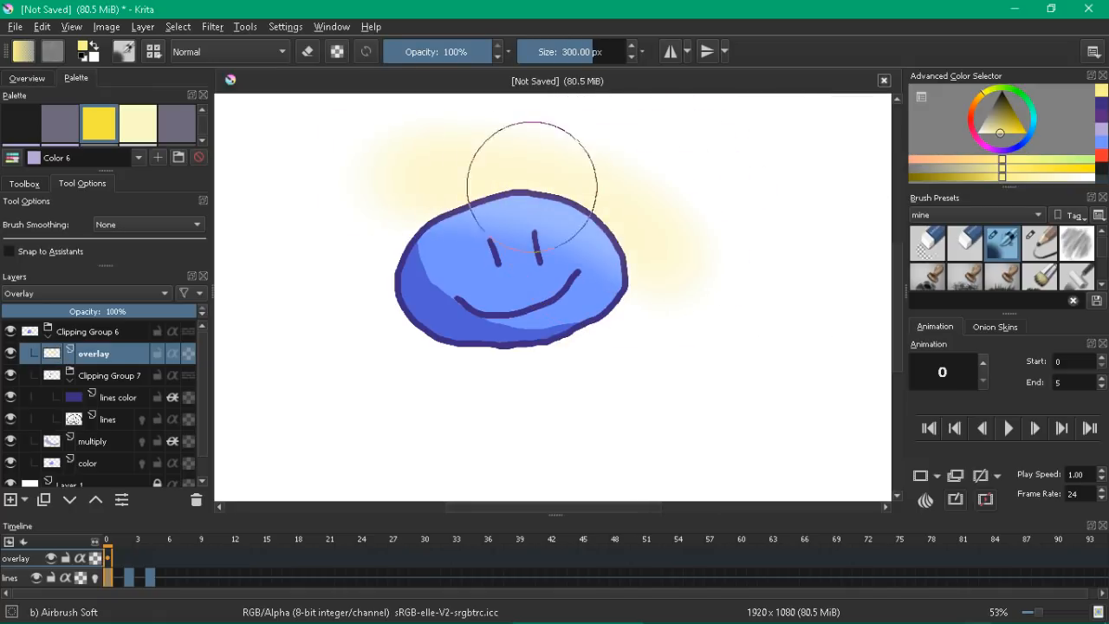
pyautogui.hotkey('ctrl', 'z')
pyautogui.moveTo(661, 244)
pyautogui.mouseDown()
pyautogui.moveTo(409, 143)
pyautogui.moveTo(516, 156)
pyautogui.moveTo(650, 233)
pyautogui.mouseUp()
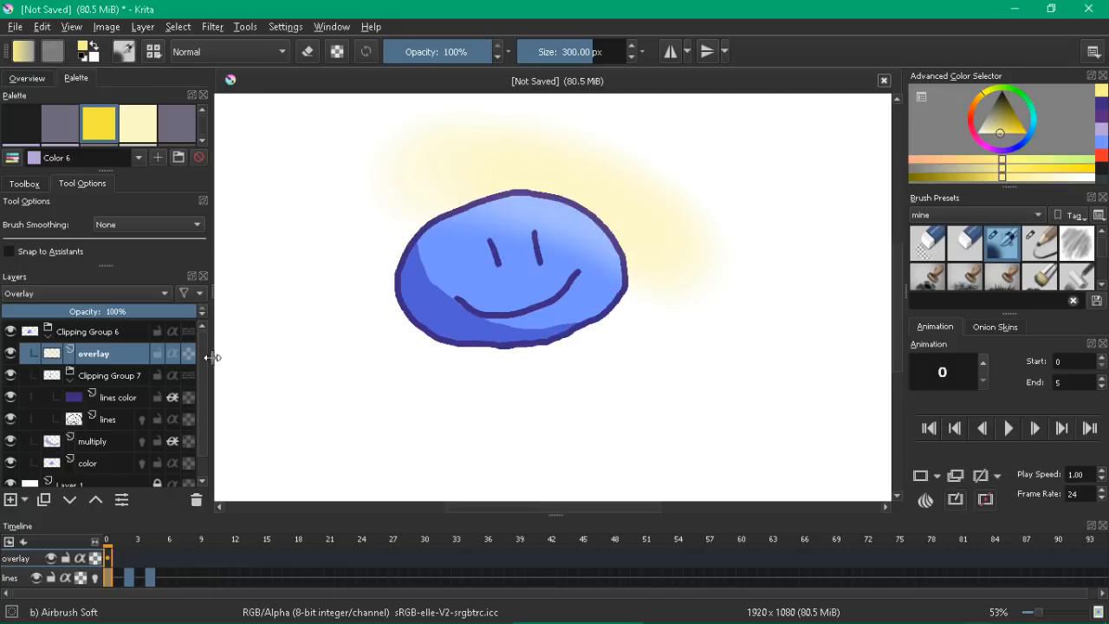
pyautogui.click(173, 353)
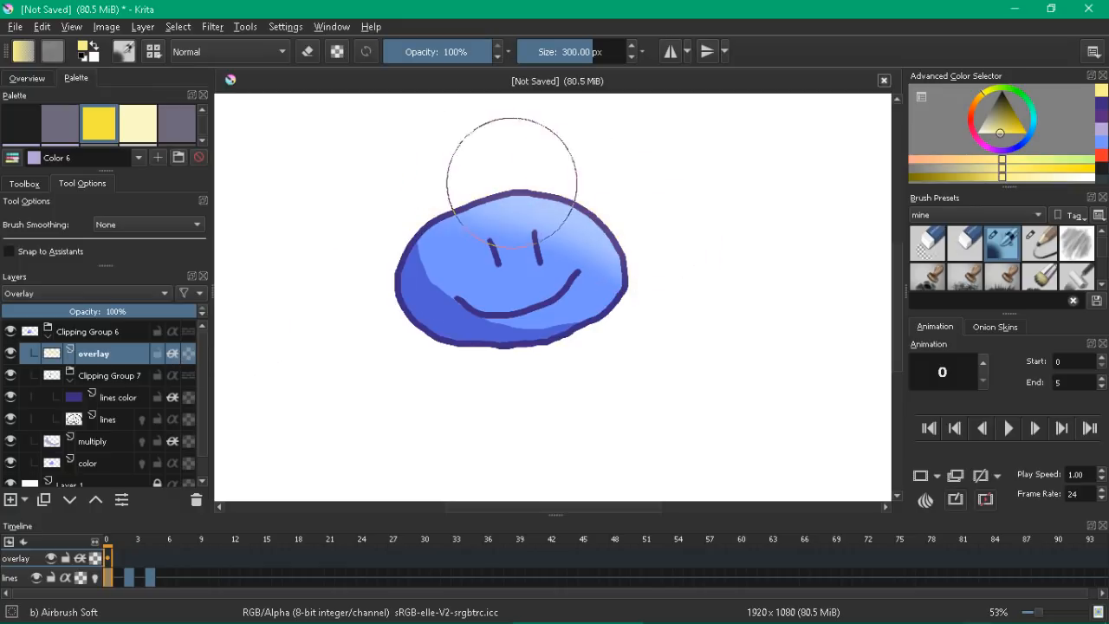
# Step: Airbrush a soft dark blue shadow along the smiley's lower-left edge on the "overlay" layer
pyautogui.click(1019, 148)
pyautogui.moveTo(1007, 115); pyautogui.dragTo(1010, 111)
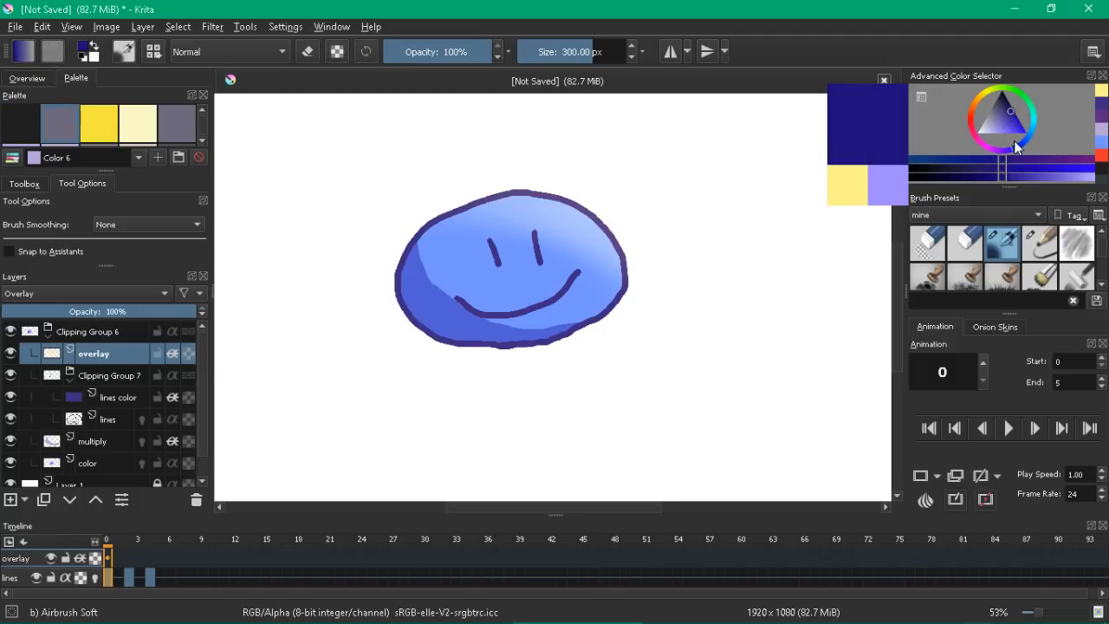
pyautogui.click(1018, 151)
pyautogui.click(1010, 150)
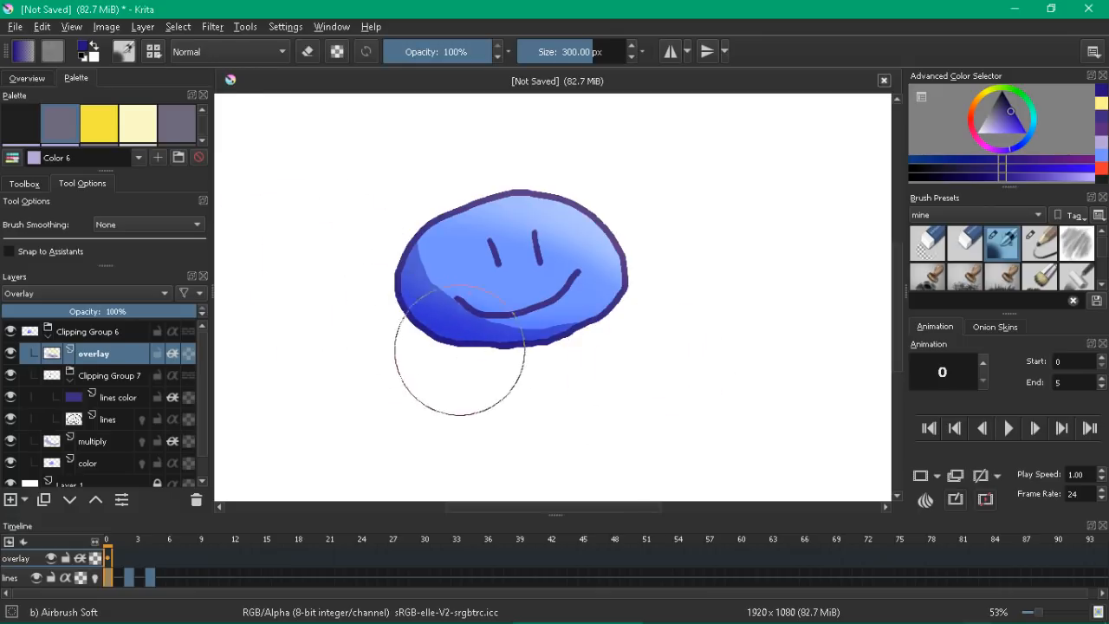
pyautogui.moveTo(459, 350); pyautogui.dragTo(370, 250)
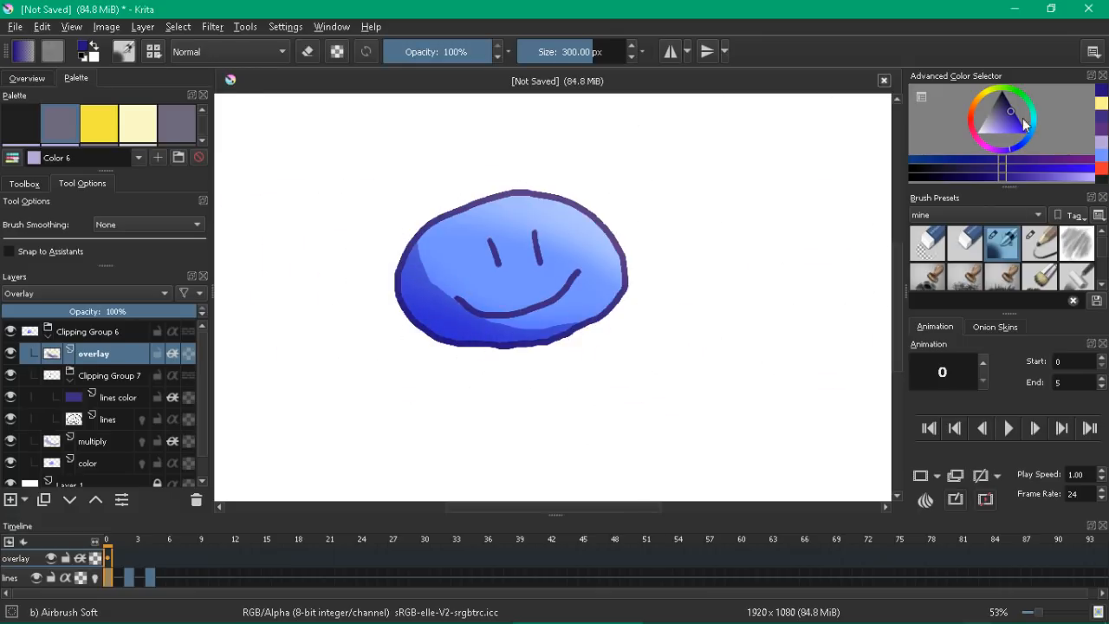
# Step: Choose a more saturated yellow and rework the highlight on the smiley's upper-right edge with the soft airbrush
pyautogui.click(985, 94)
pyautogui.moveTo(1008, 122); pyautogui.dragTo(1008, 134)
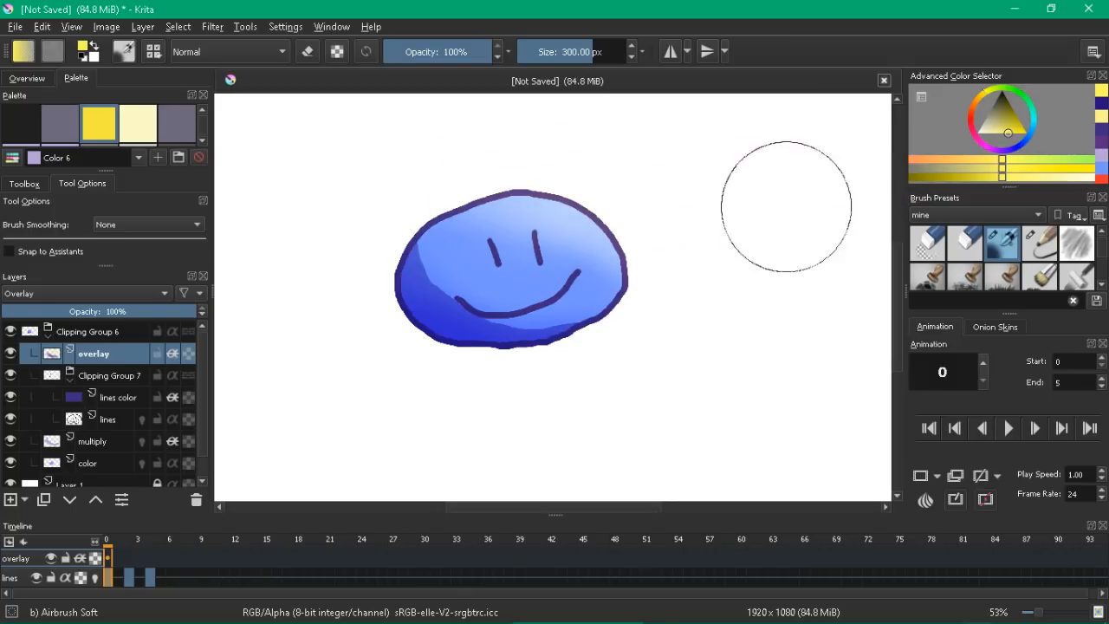
pyautogui.press('e')
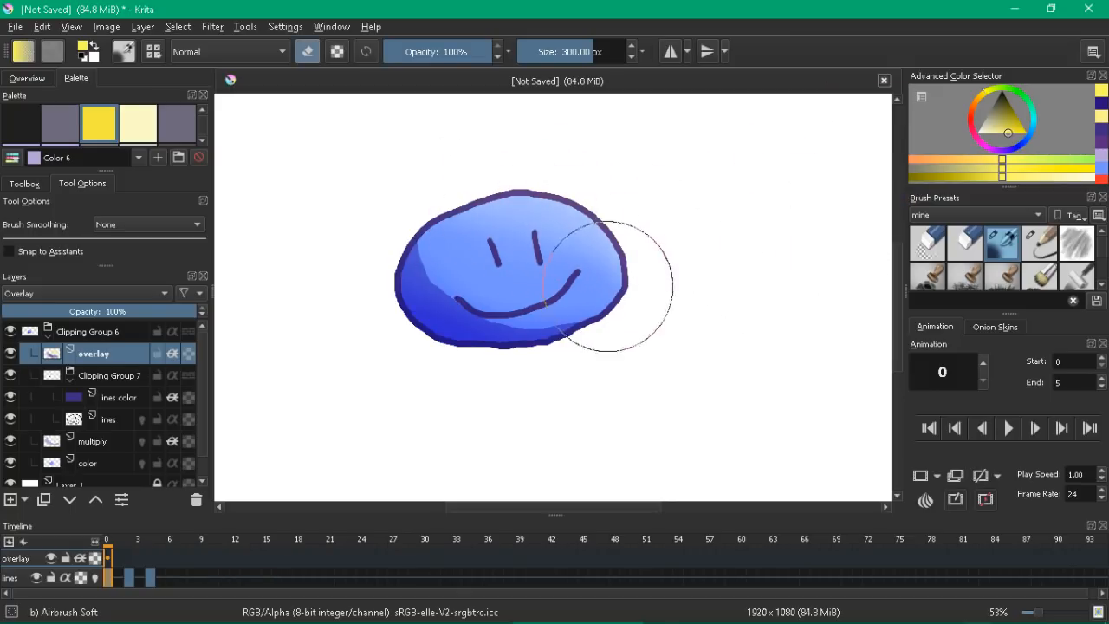
pyautogui.press('e')
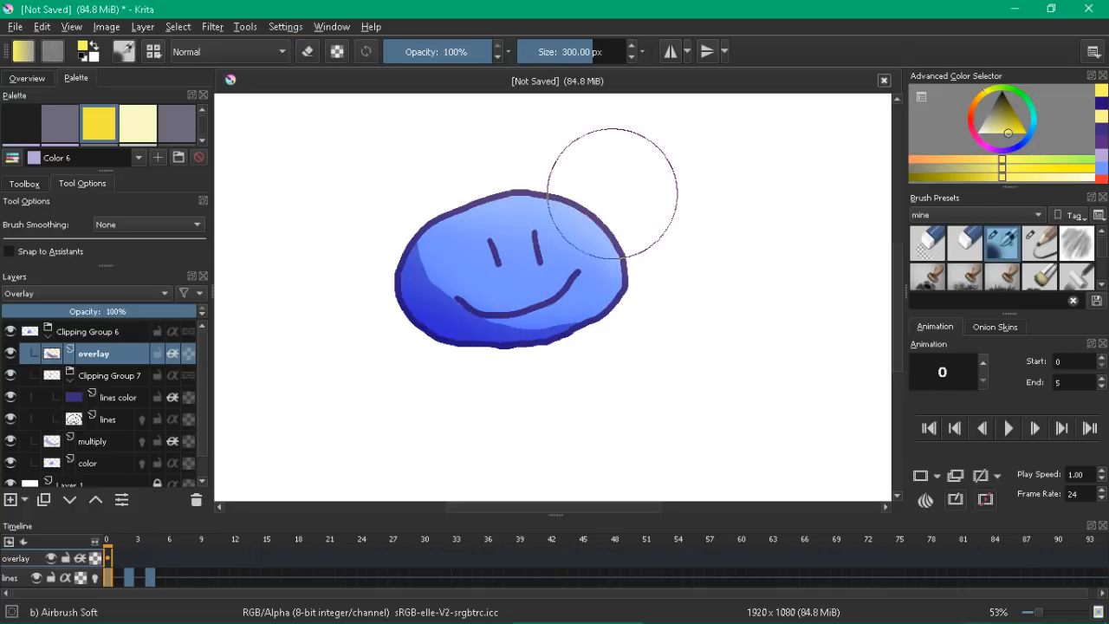
pyautogui.moveTo(638, 213); pyautogui.dragTo(600, 227)
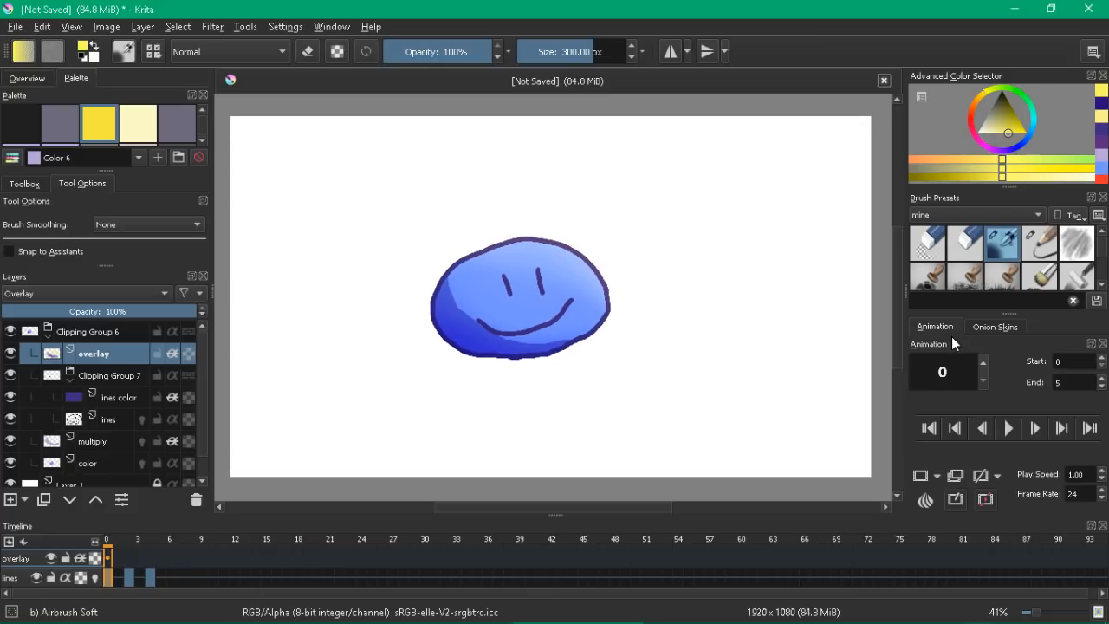
# Step: Play the shaded smiley animation and stop the playback
pyautogui.click(1008, 433)
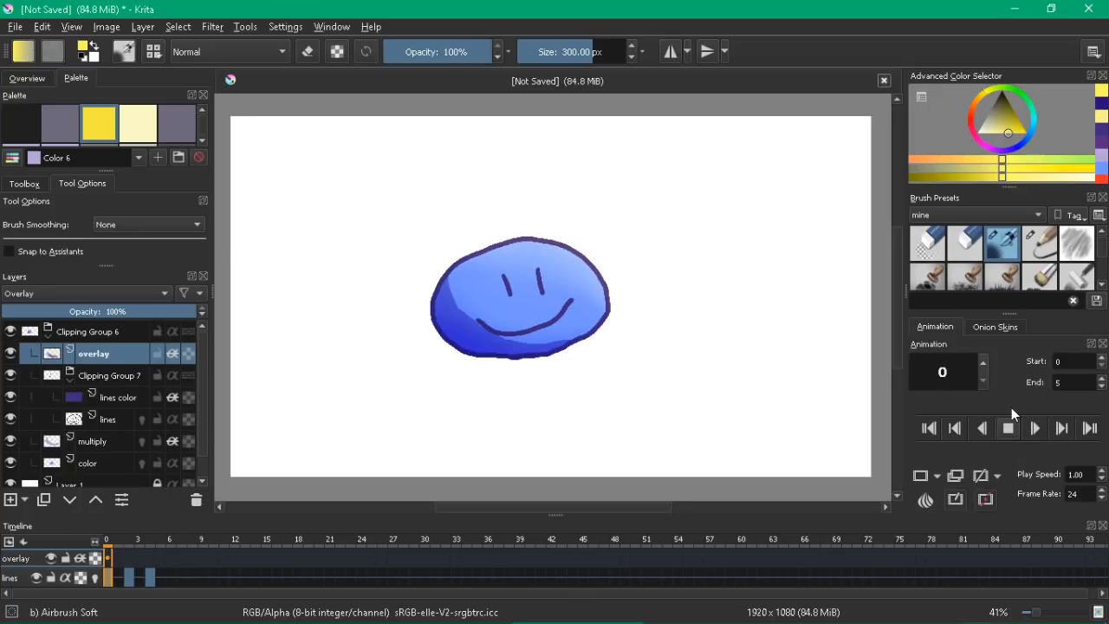
pyautogui.click(1008, 425)
pyautogui.moveTo(630, 203); pyautogui.dragTo(690, 163)
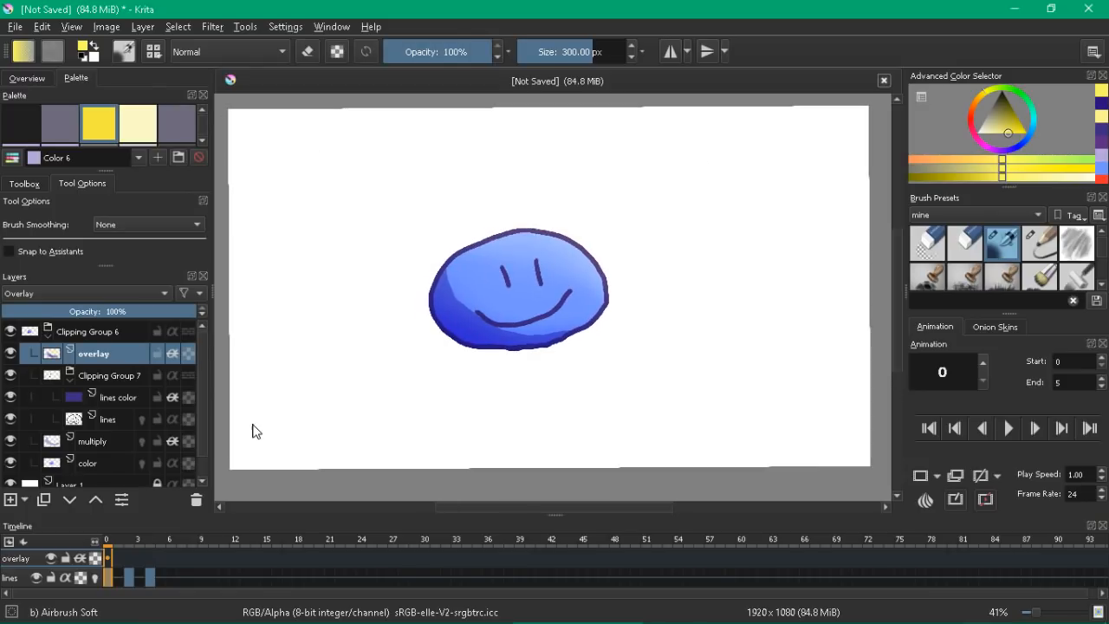
# Step: Look over the timeline's audio options for opening, muting and removing a sound file
pyautogui.click(23, 543)
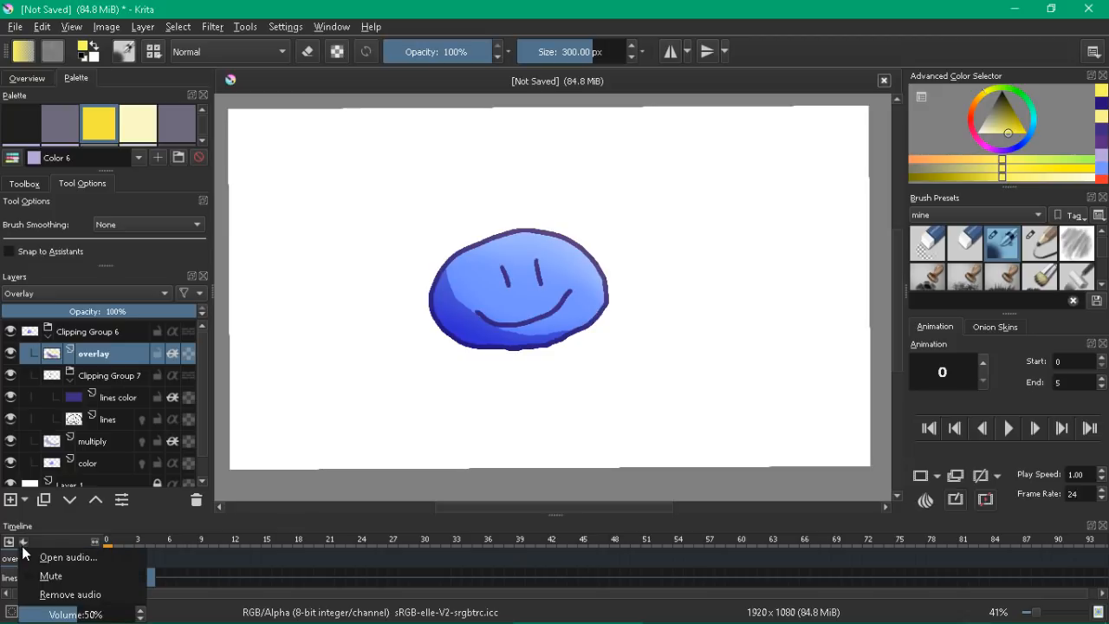
pyautogui.click(26, 545)
pyautogui.click(23, 543)
# Step: Scrub the timeline back and forth between frames 0 and 4 to review the shaded smiley, ending at frame 0
pyautogui.click(149, 541)
pyautogui.moveTo(146, 541)
pyautogui.mouseDown()
pyautogui.moveTo(106, 538)
pyautogui.moveTo(151, 540)
pyautogui.mouseUp()
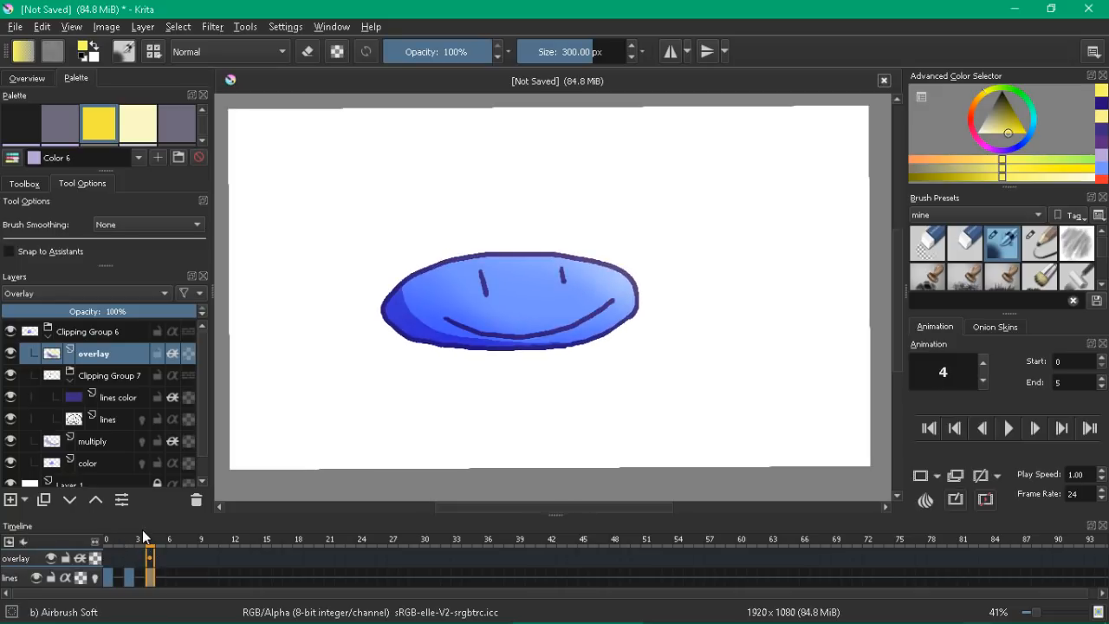
pyautogui.moveTo(106, 545); pyautogui.dragTo(159, 537)
pyautogui.click(137, 541)
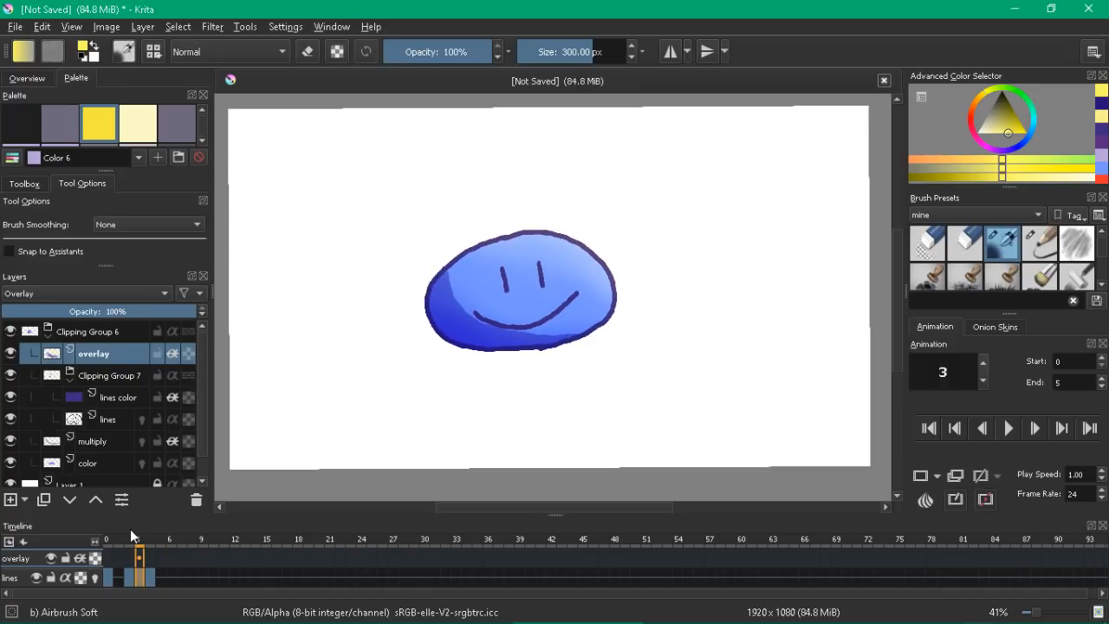
pyautogui.moveTo(121, 535)
pyautogui.mouseDown()
pyautogui.moveTo(134, 550)
pyautogui.moveTo(151, 542)
pyautogui.moveTo(128, 537)
pyautogui.moveTo(158, 542)
pyautogui.moveTo(125, 538)
pyautogui.mouseUp()
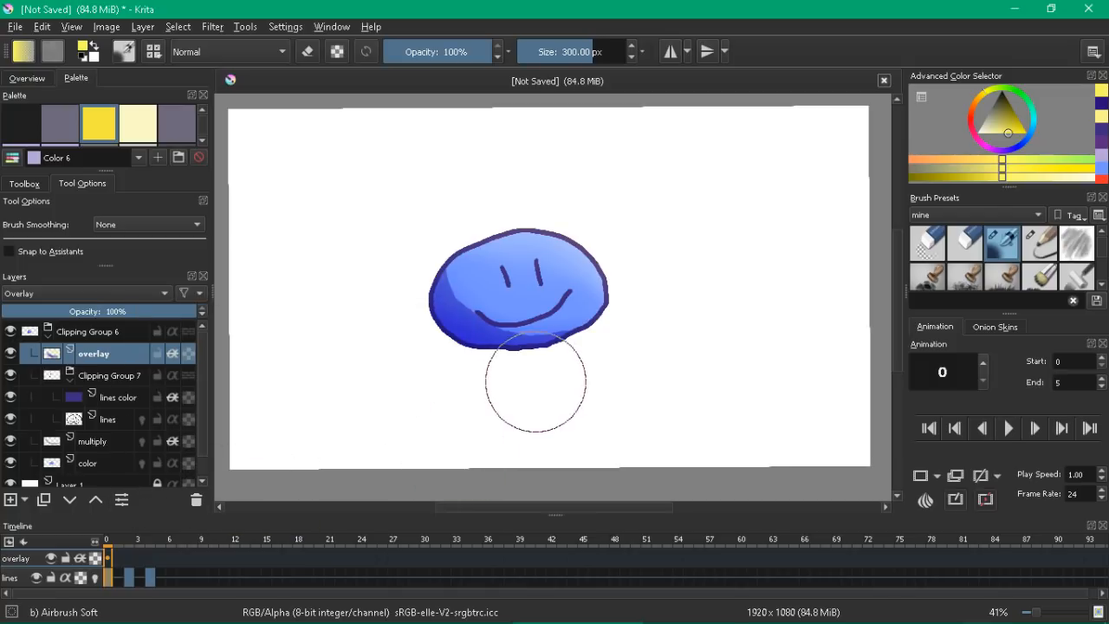
pyautogui.moveTo(638, 314); pyautogui.dragTo(639, 320)
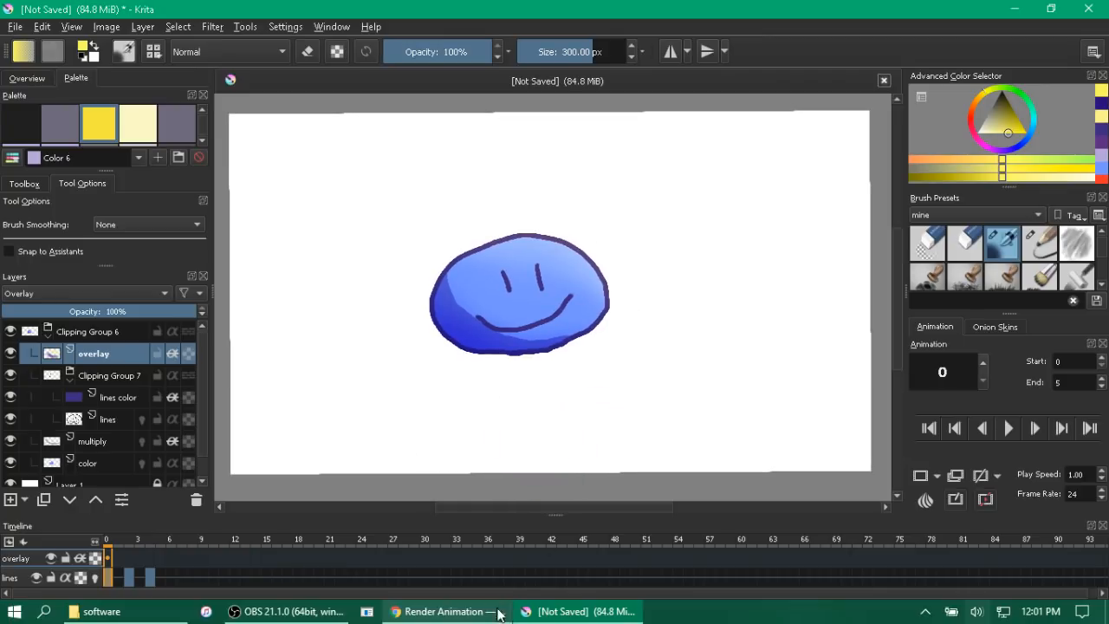
# Step: Switch to the browser, read the Krita manual's Render Animation instructions on downloading FFmpeg, and show the Zeranoe FFmpeg Builds page
pyautogui.hotkey('alt', 'Tab')
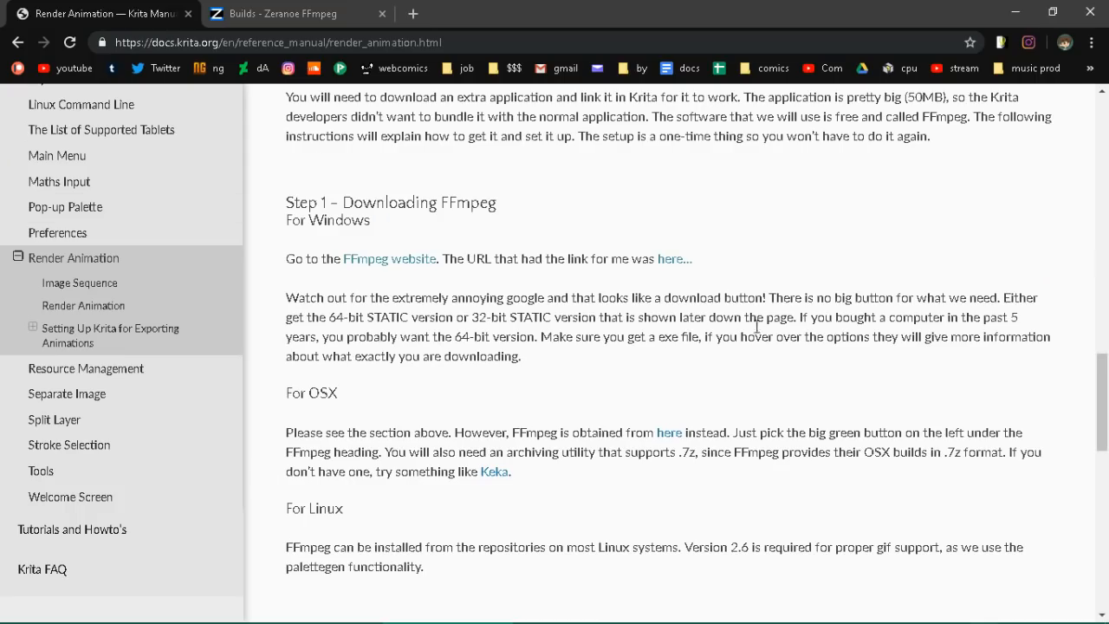
pyautogui.moveTo(1104, 375); pyautogui.dragTo(1105, 118)
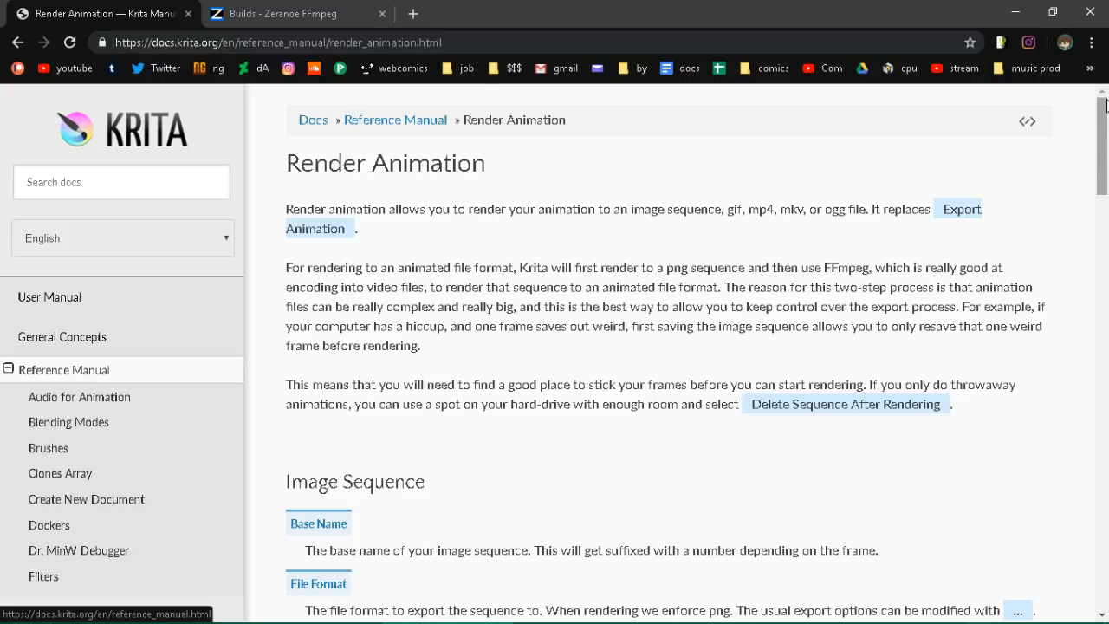
pyautogui.moveTo(1104, 139); pyautogui.dragTo(1107, 390)
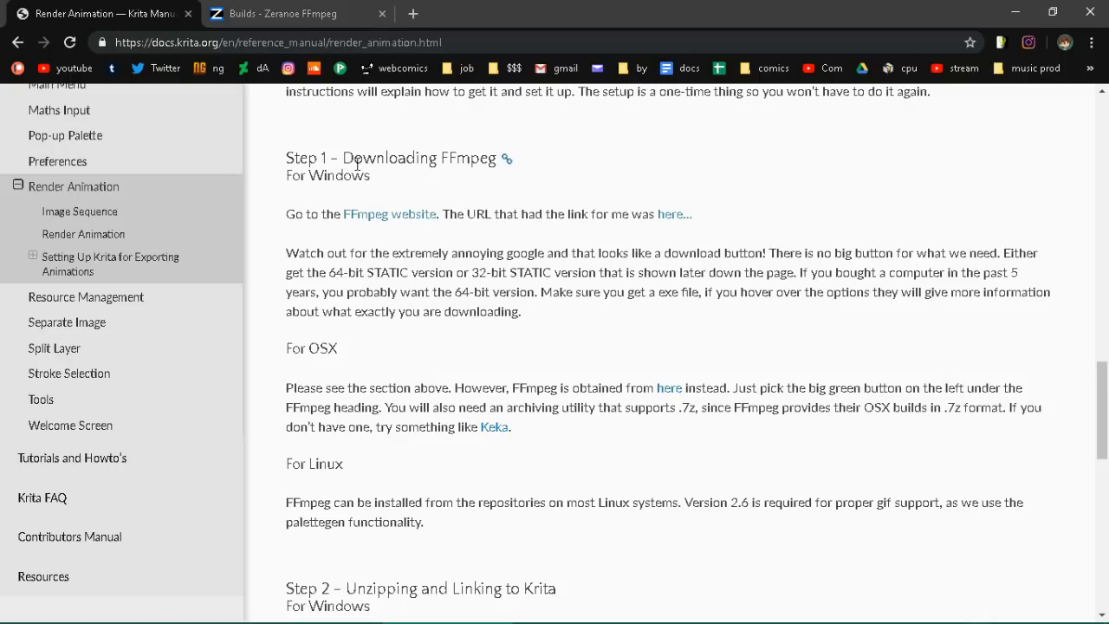
pyautogui.scroll(1, 444, 208)
pyautogui.moveTo(423, 101); pyautogui.dragTo(625, 104)
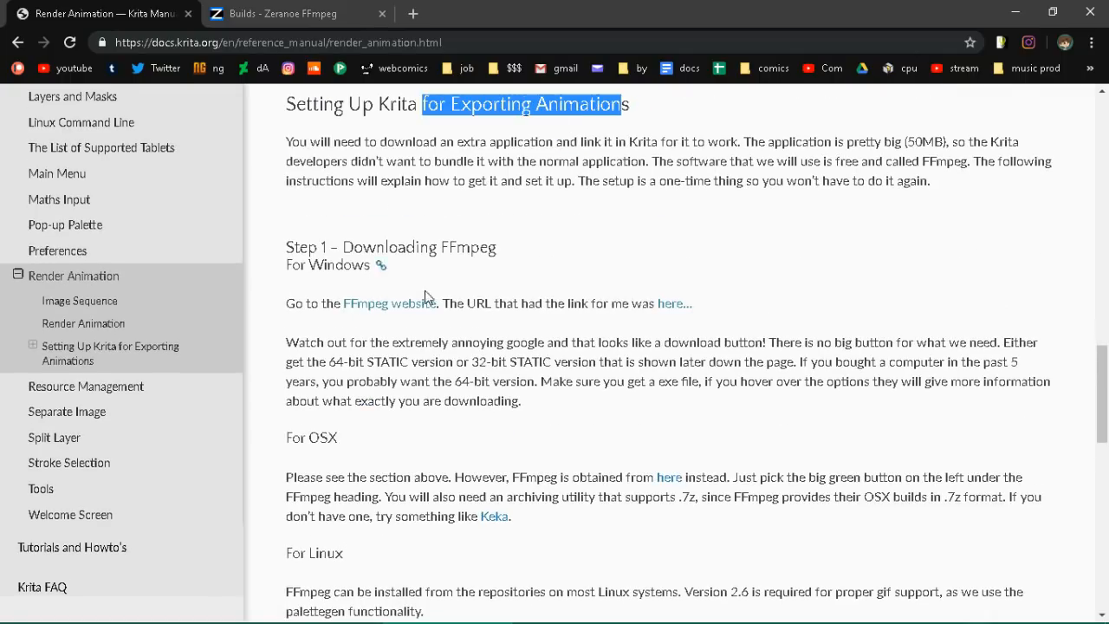
pyautogui.moveTo(344, 248); pyautogui.dragTo(502, 243)
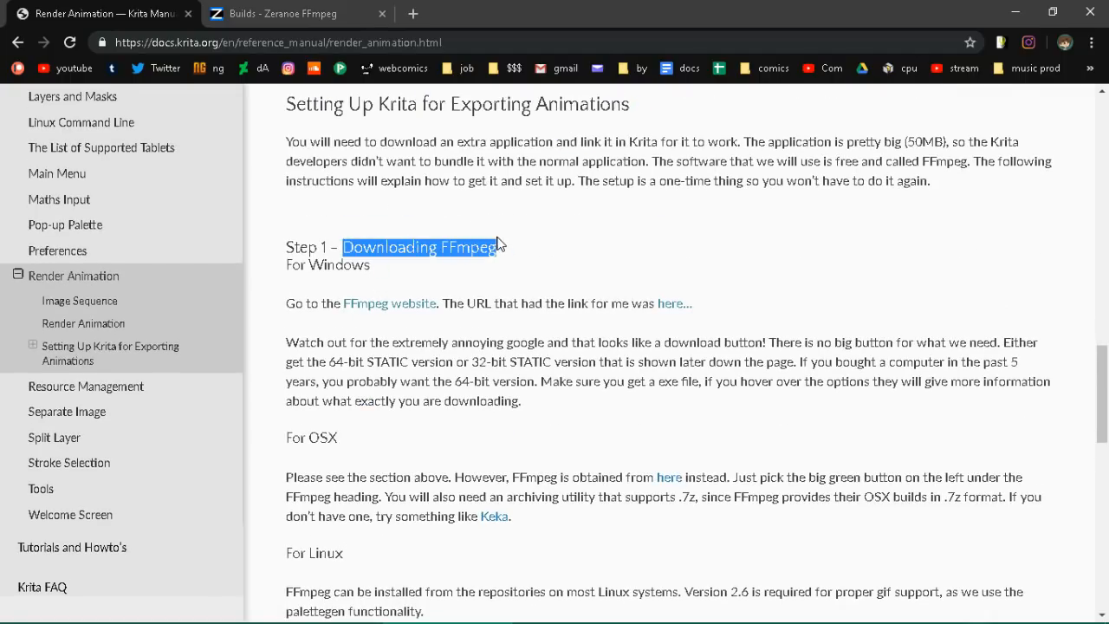
pyautogui.click(255, 9)
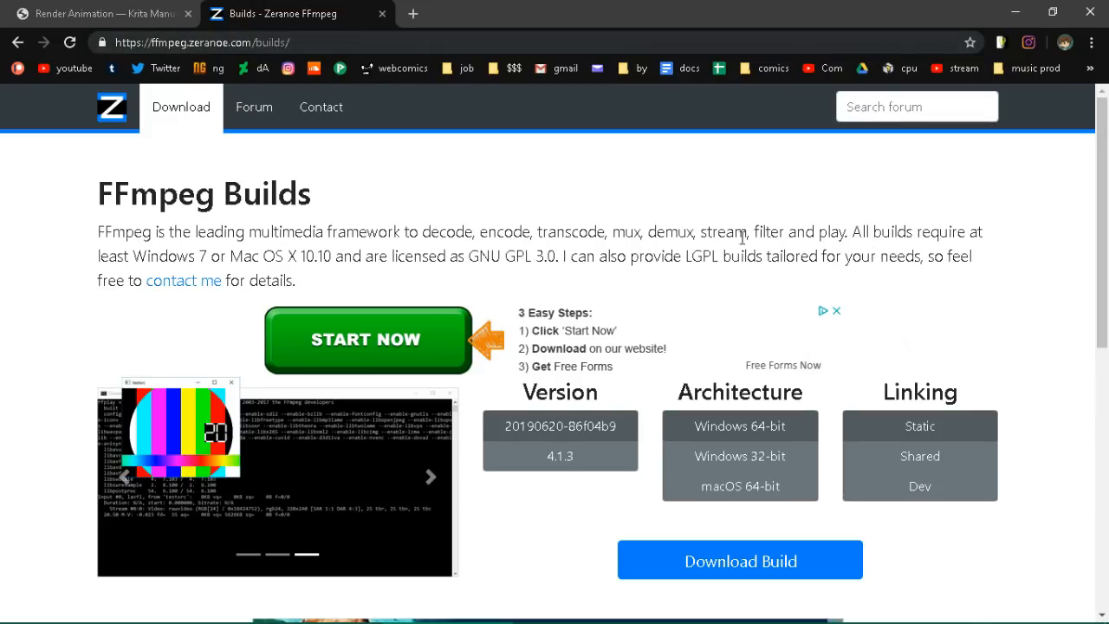
# Step: Look over the version, architecture and linking options on the FFmpeg builds page, and return to the Krita manual's Render Animation page
pyautogui.scroll(-1, 1070, 220)
pyautogui.scroll(-1, 1070, 221)
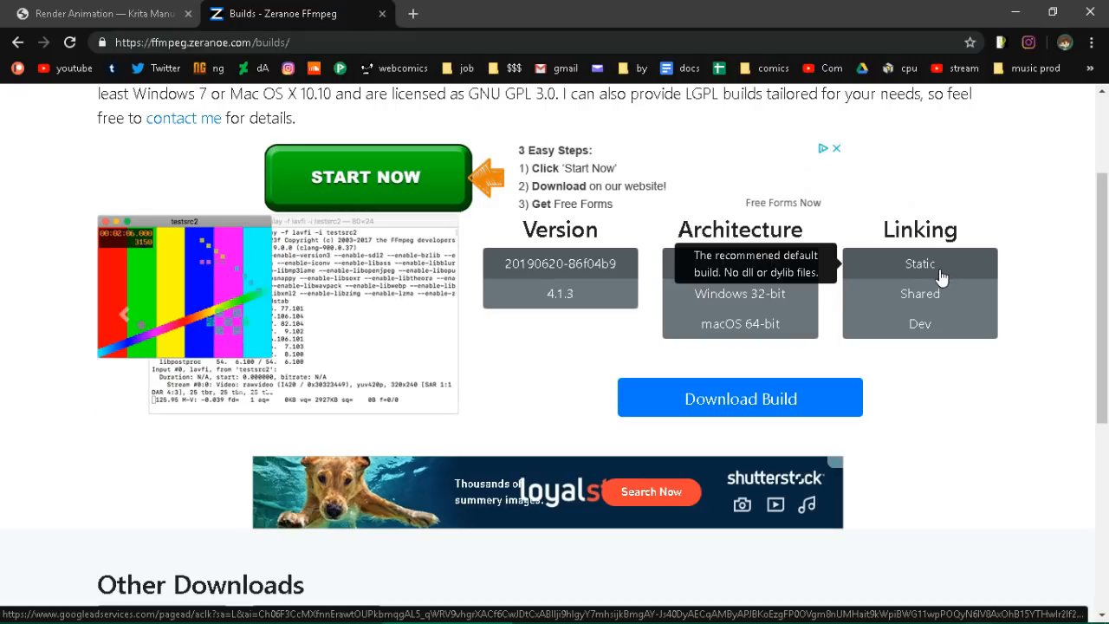
pyautogui.click(121, 10)
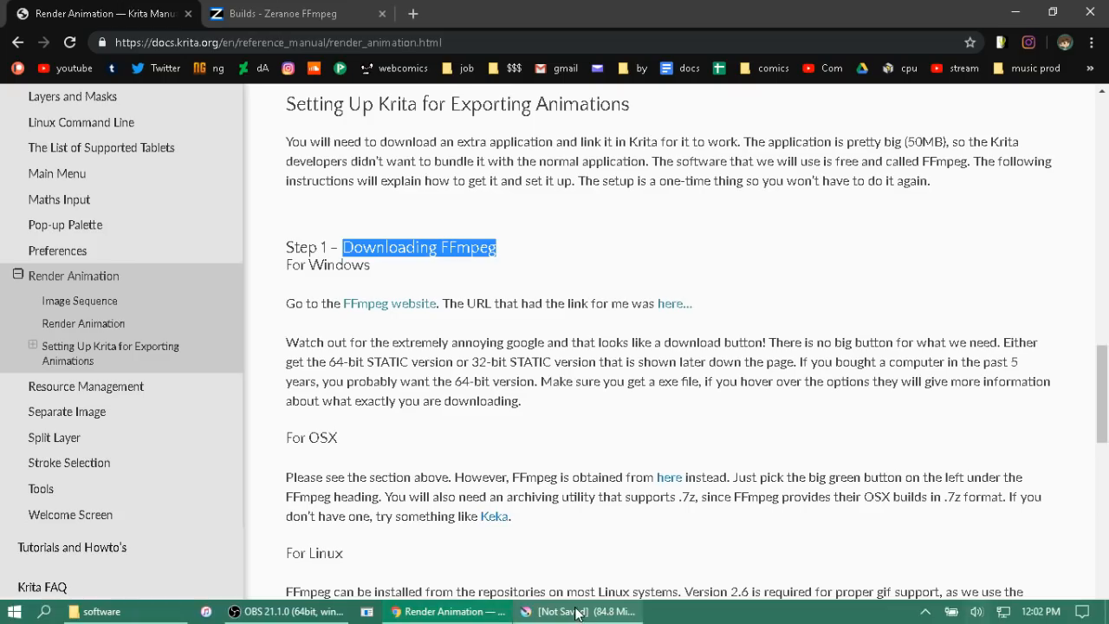
# Step: Switch to Krita, open the Render Animation settings and clear the FFmpeg path
pyautogui.click(577, 611)
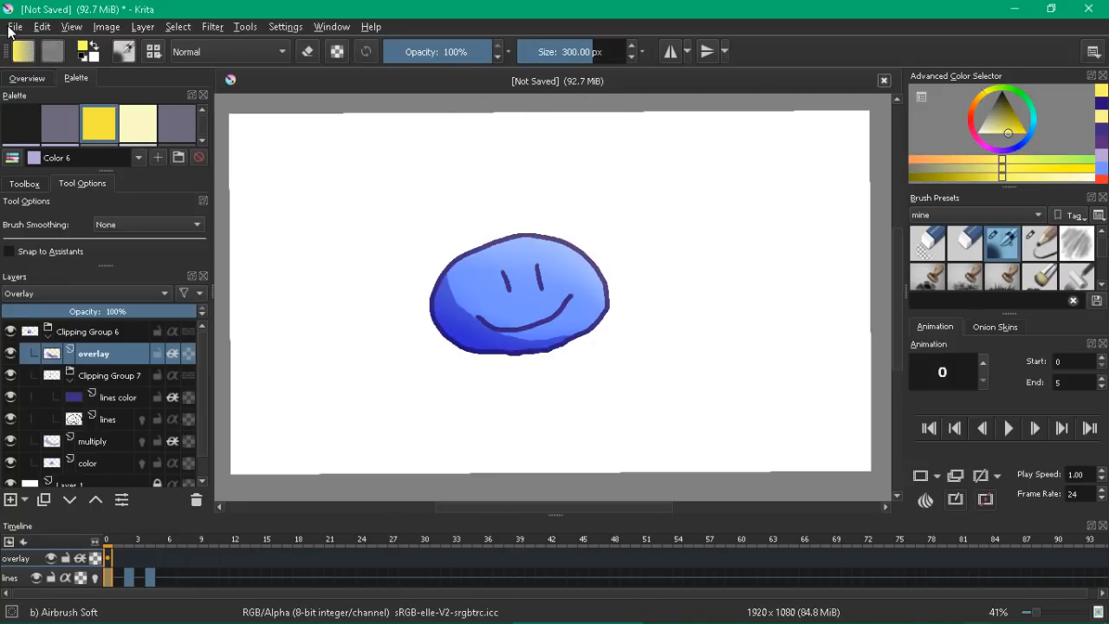
pyautogui.click(13, 29)
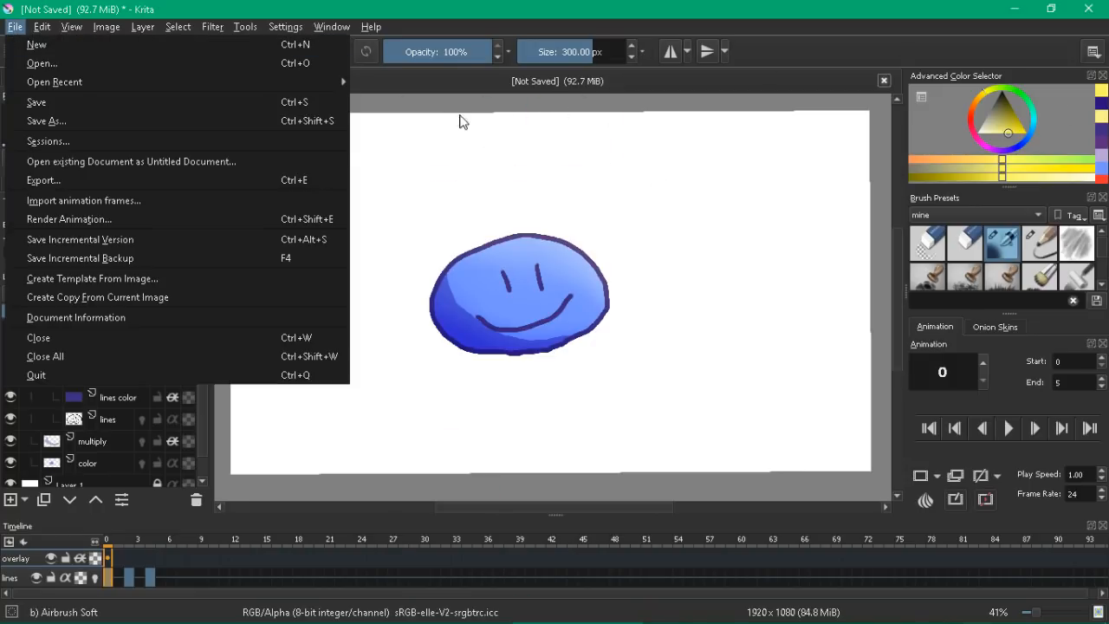
pyautogui.click(163, 227)
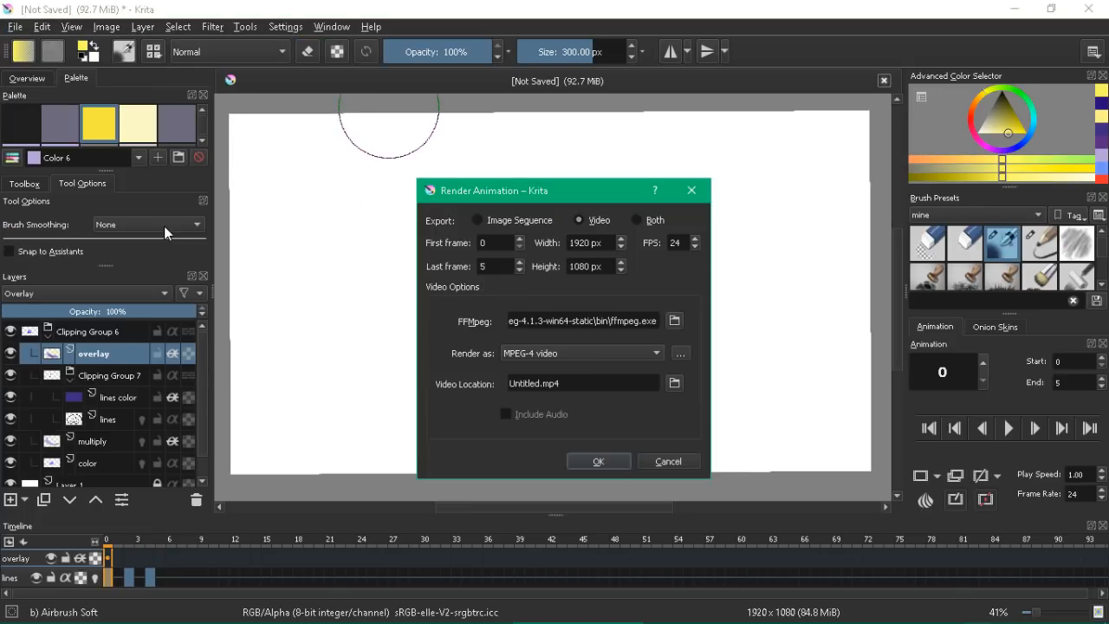
pyautogui.tripleClick(549, 317)
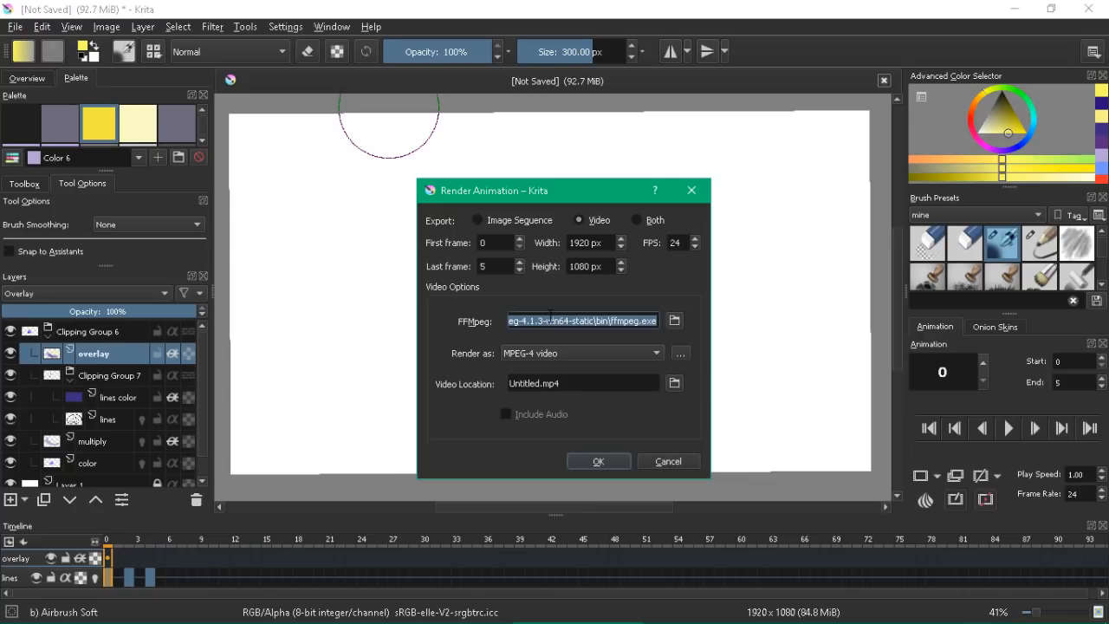
pyautogui.press('BackSpace')
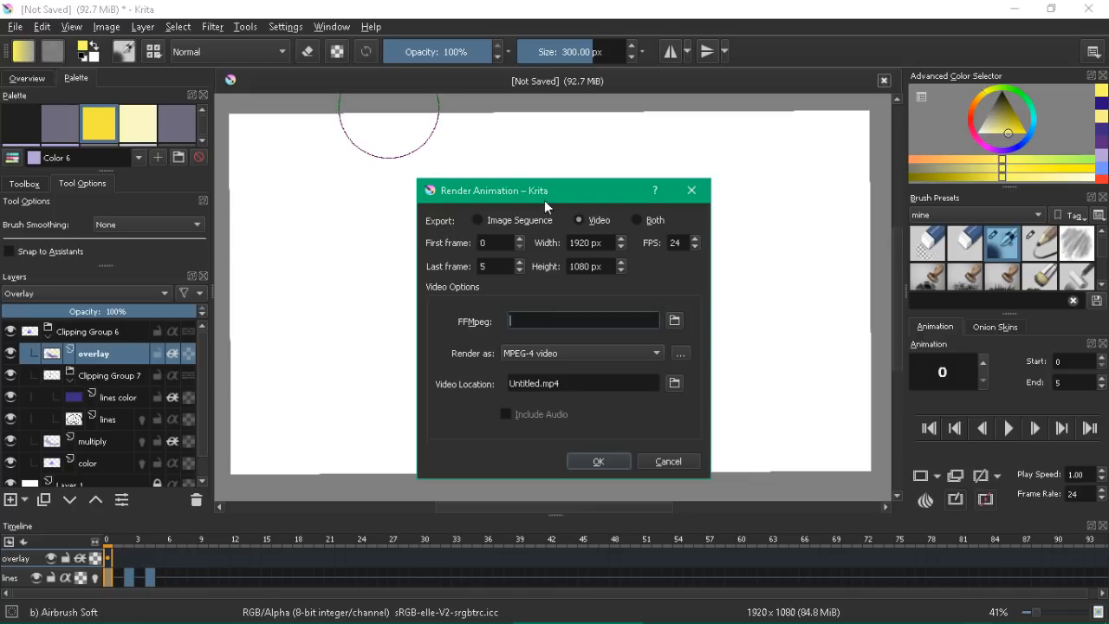
pyautogui.moveTo(545, 200)
pyautogui.mouseDown()
pyautogui.moveTo(395, 95)
pyautogui.moveTo(308, 64)
pyautogui.mouseUp()
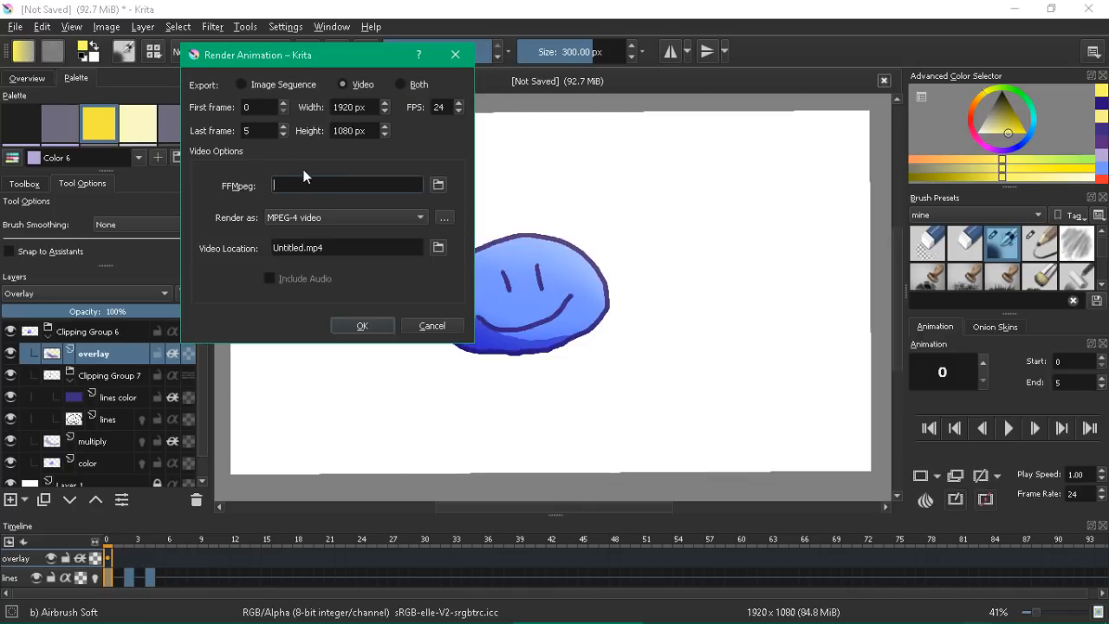
# Step: Browse for the FFmpeg executable from the Desktop folder and point out the ffmpeg-4.1.3-win64-static.zip archive there
pyautogui.click(438, 185)
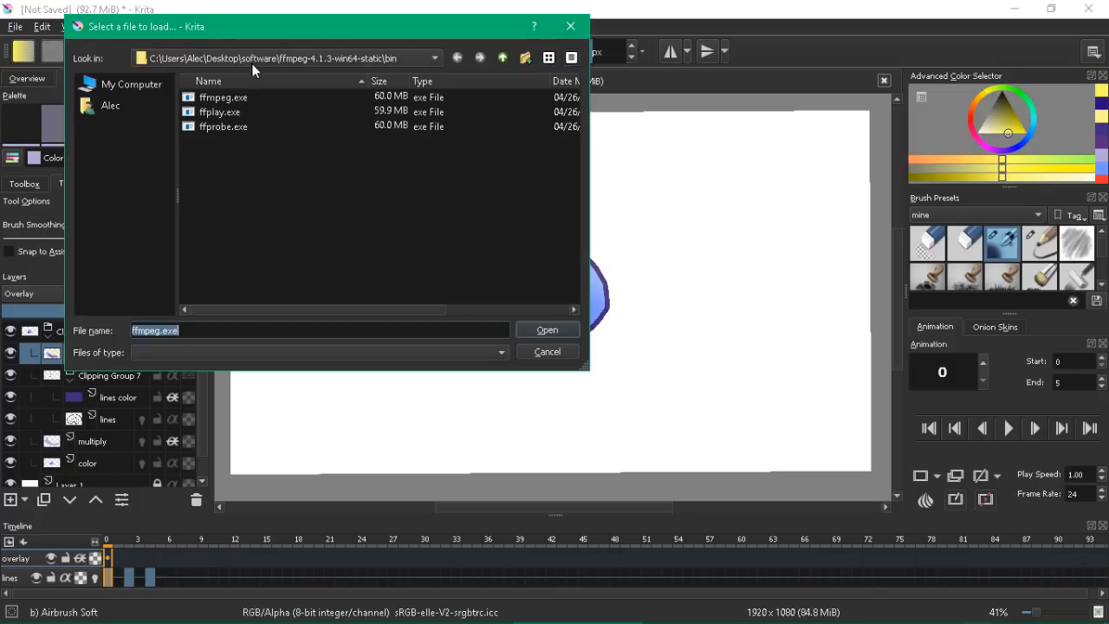
pyautogui.click(399, 57)
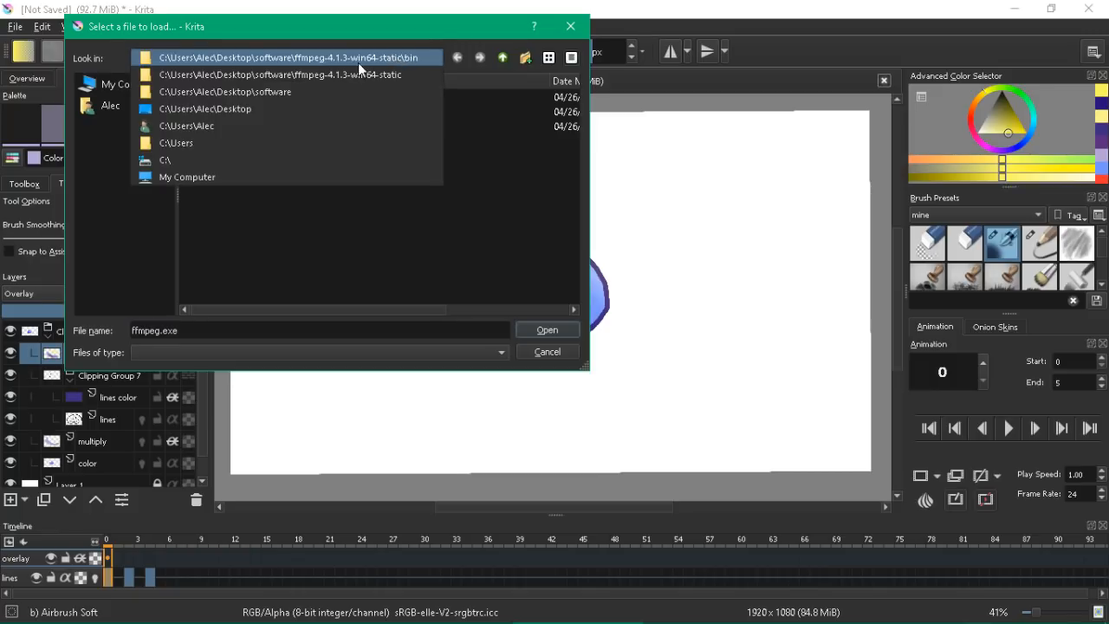
pyautogui.click(252, 107)
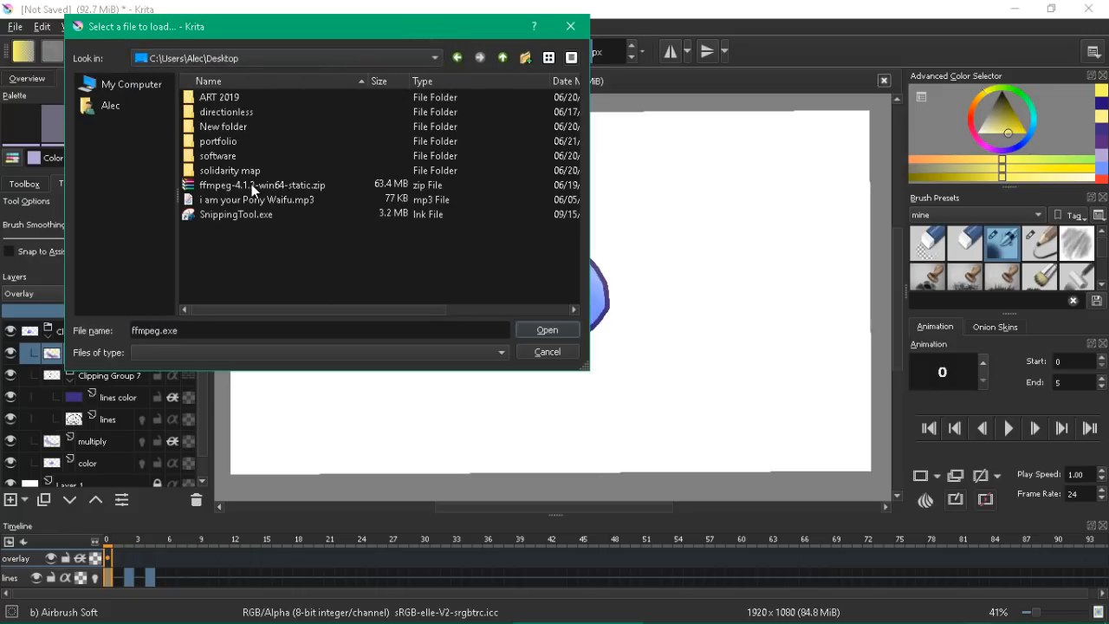
pyautogui.click(251, 185)
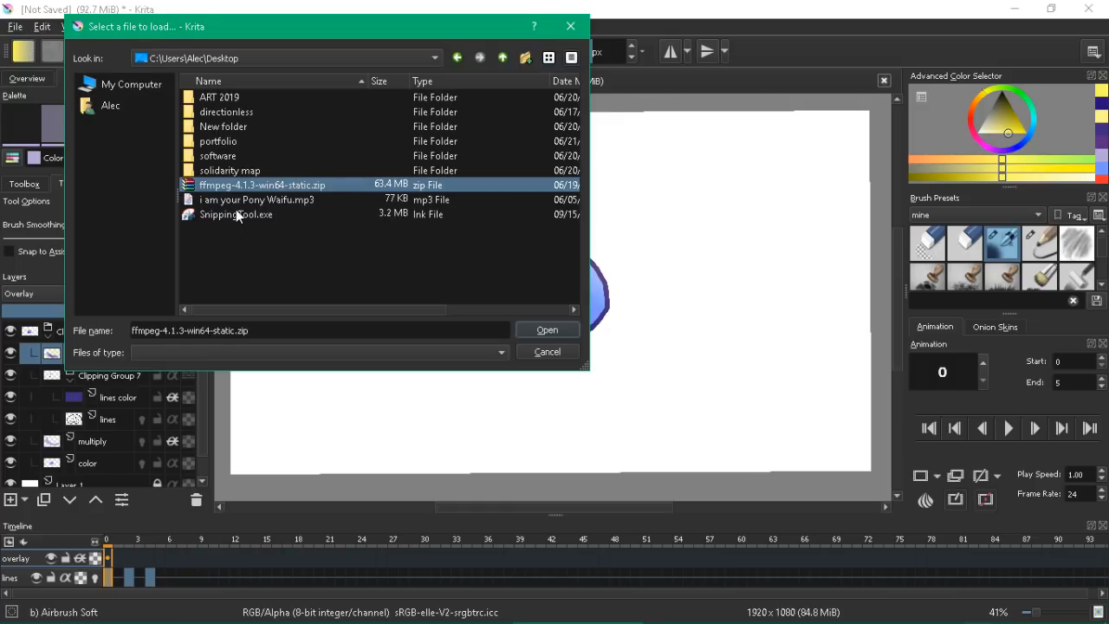
# Step: Set the FFmpeg path to ffmpeg.exe in the bin folder of software\ffmpeg-4.1.3-win64-static
pyautogui.doubleClick(223, 157)
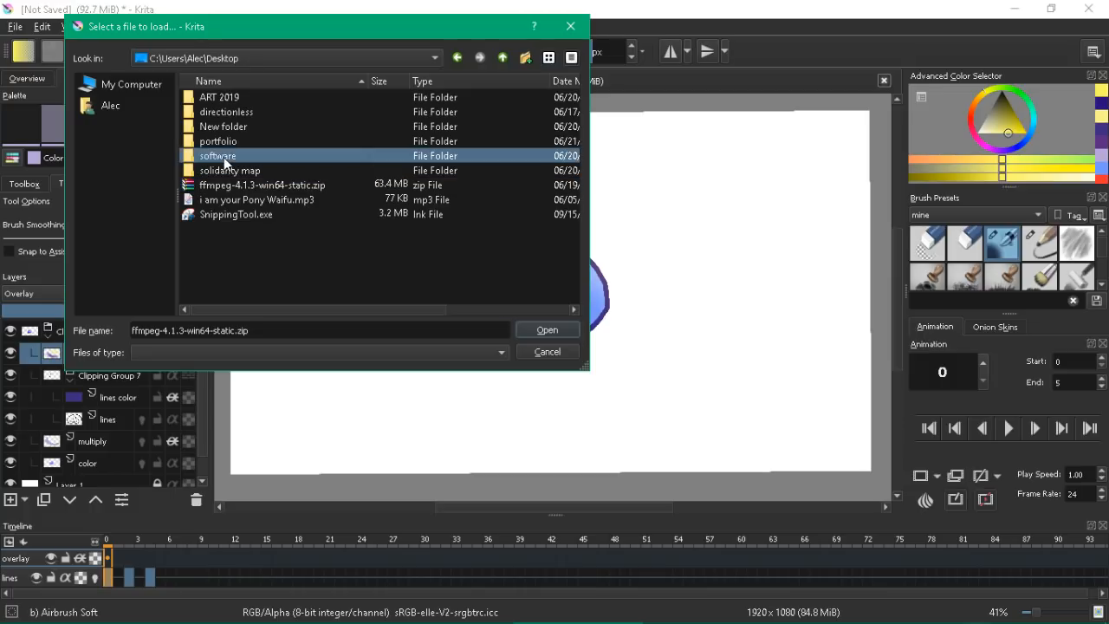
pyautogui.click(240, 97)
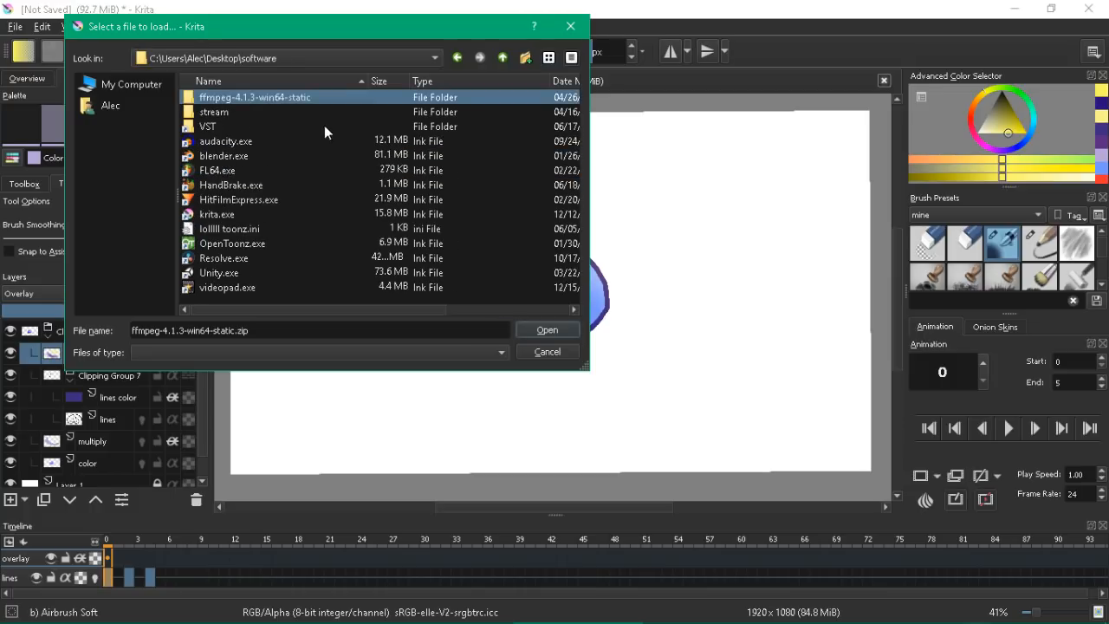
pyautogui.doubleClick(298, 101)
pyautogui.click(209, 99)
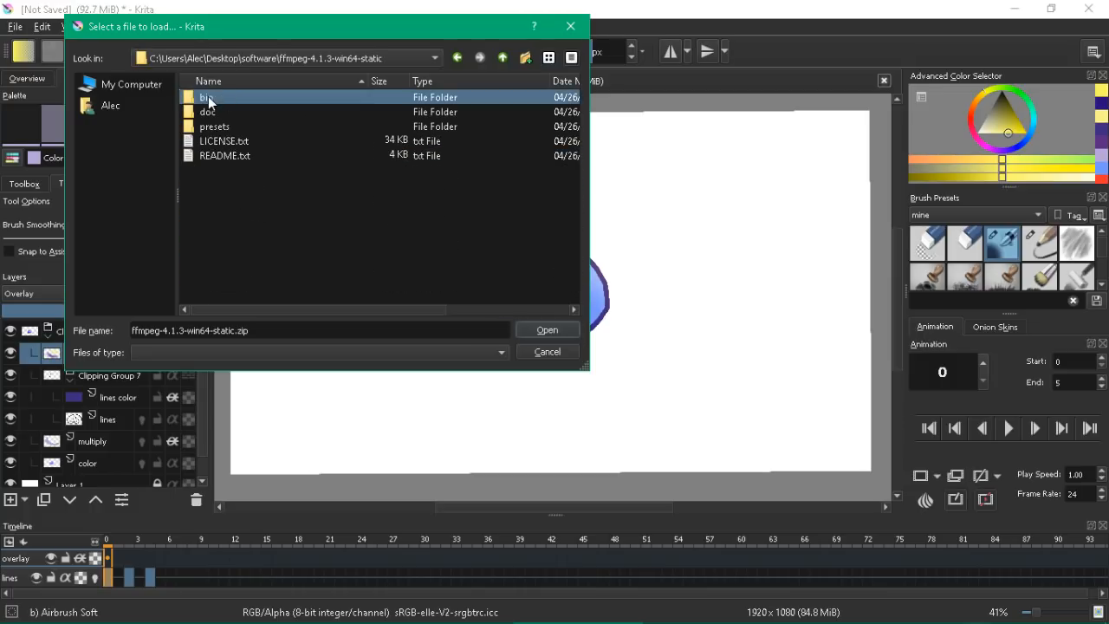
pyautogui.doubleClick(202, 95)
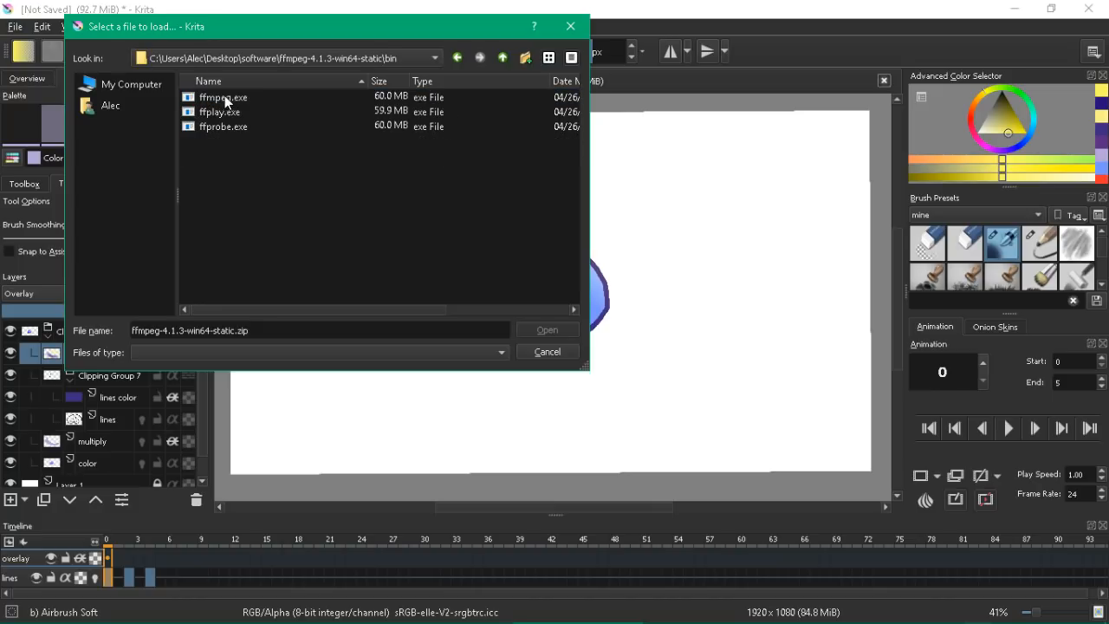
pyautogui.click(209, 99)
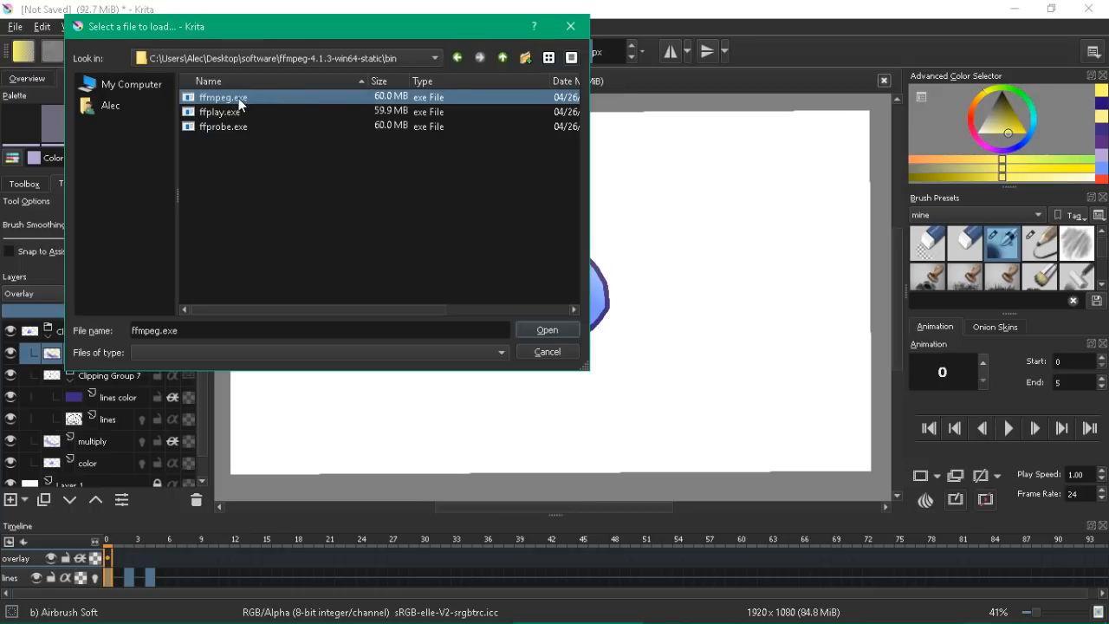
pyautogui.doubleClick(239, 98)
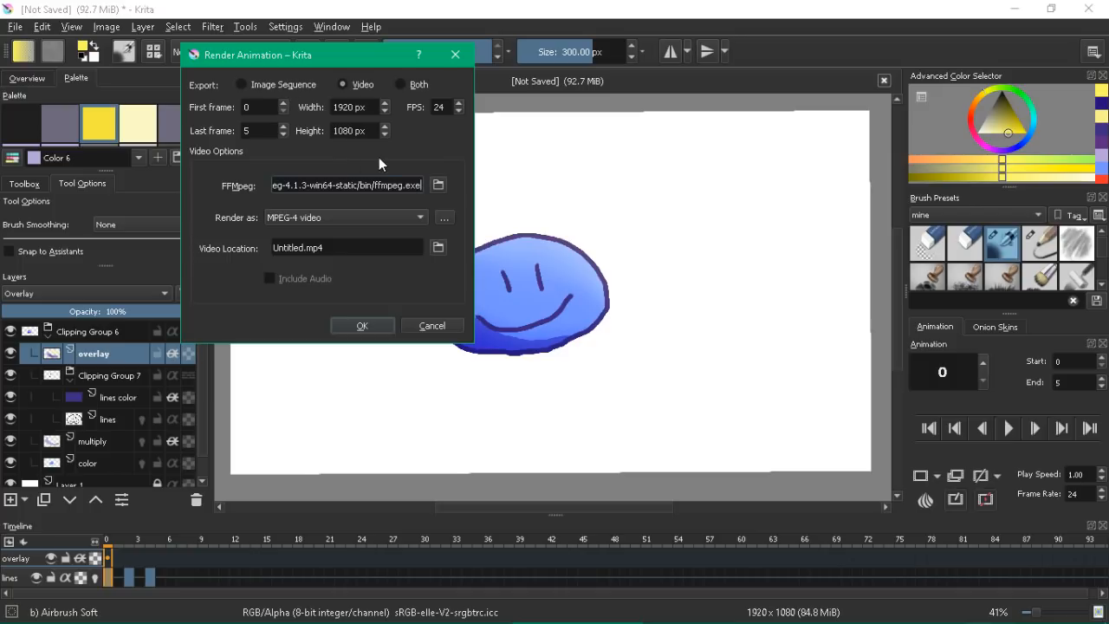
# Step: Review the available render formats, choose GIF image and close the Render Animation settings without rendering
pyautogui.click(340, 217)
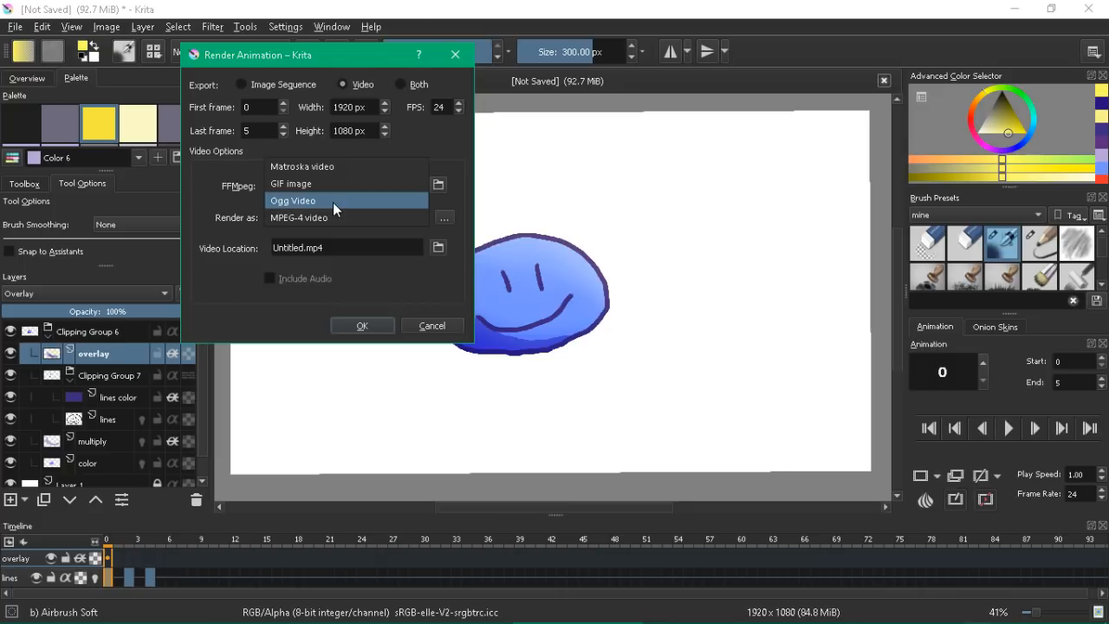
pyautogui.click(354, 152)
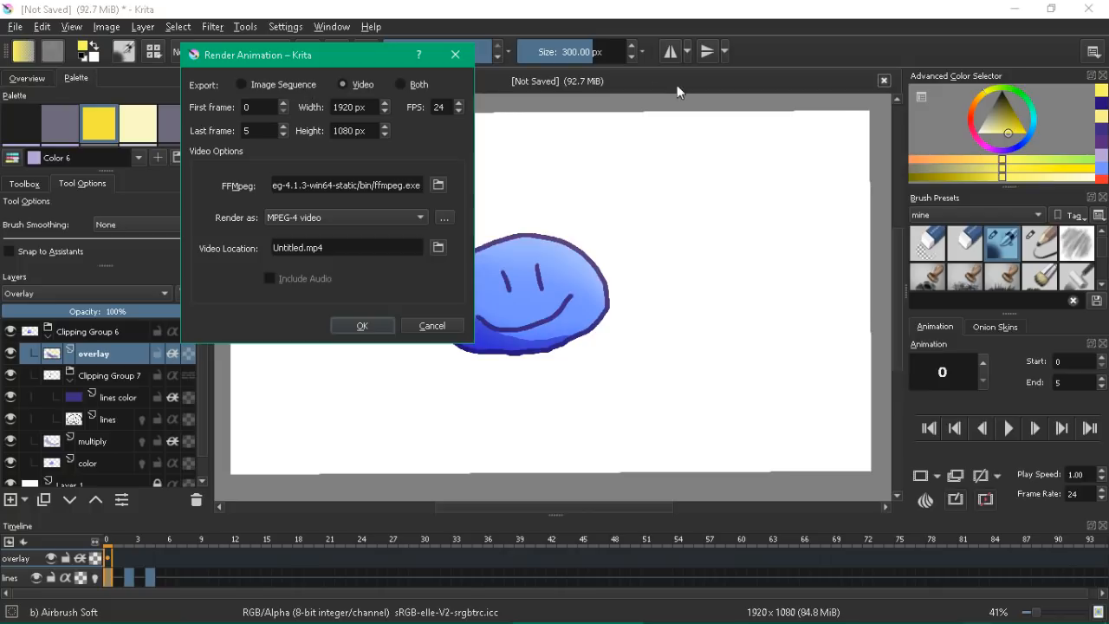
pyautogui.click(351, 218)
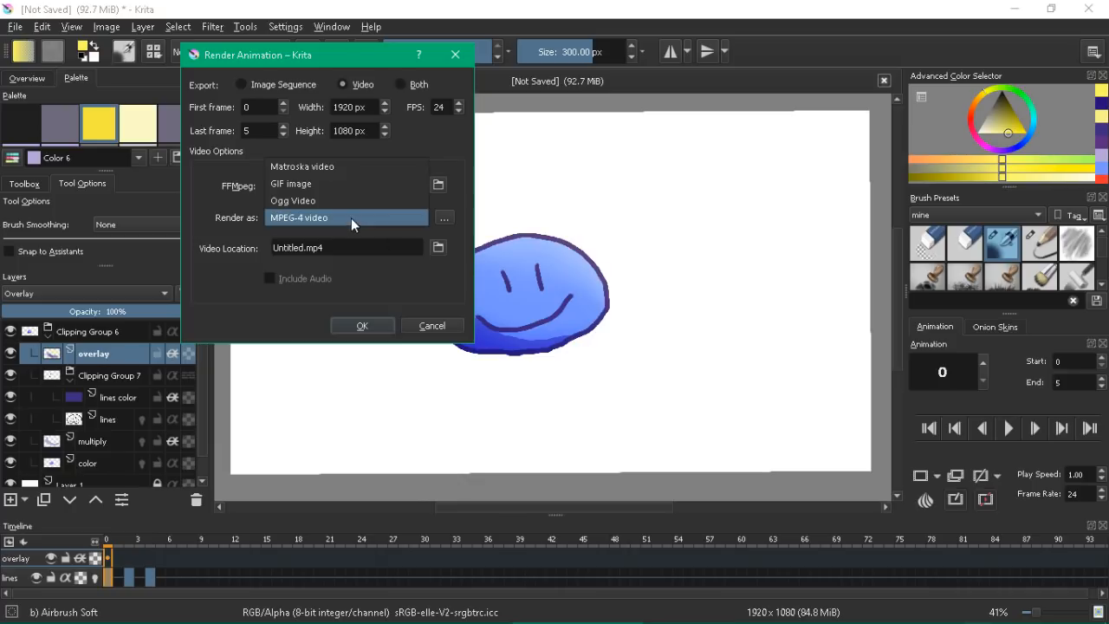
pyautogui.click(347, 183)
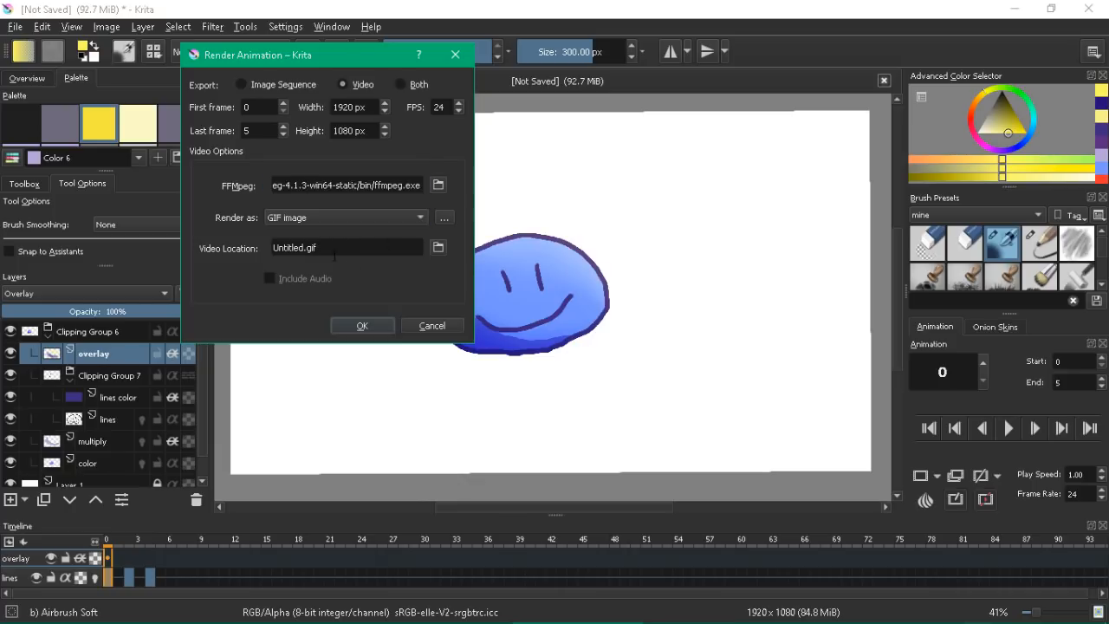
pyautogui.click(432, 325)
# Step: Hide the white background Layer 1 so the smiley sits on a transparent canvas
pyautogui.scroll(-1, 204, 416)
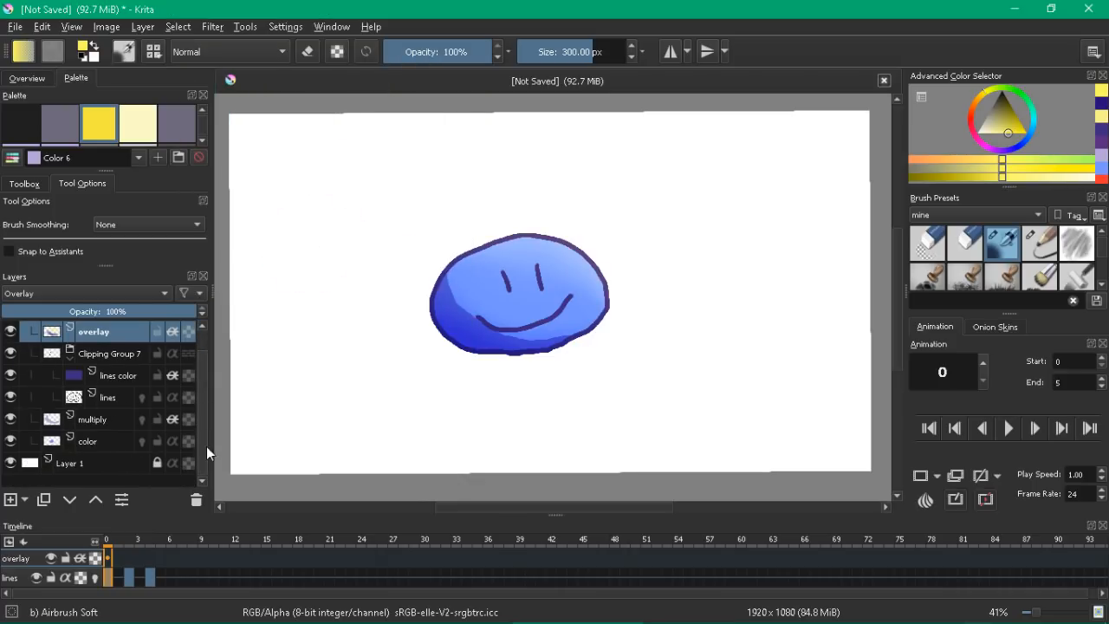
pyautogui.click(11, 465)
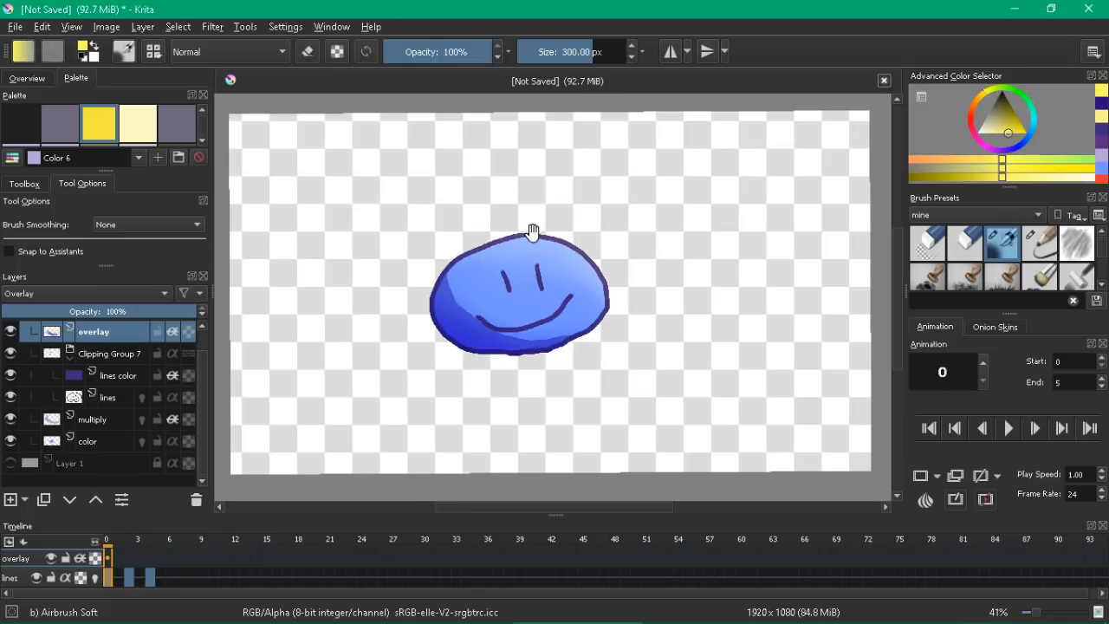
pyautogui.moveTo(571, 237)
pyautogui.mouseDown()
pyautogui.moveTo(545, 203)
pyautogui.moveTo(566, 208)
pyautogui.moveTo(569, 185)
pyautogui.mouseUp()
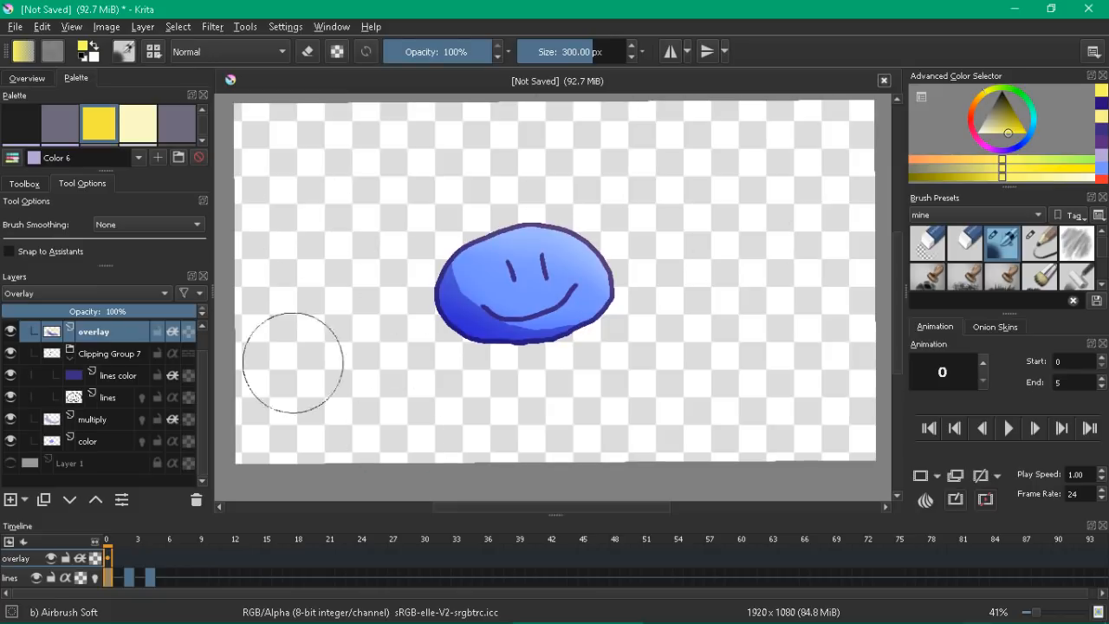
# Step: Reopen the Render Animation settings, review the GIF export options beside the smiley and close them
pyautogui.click(16, 27)
pyautogui.click(71, 219)
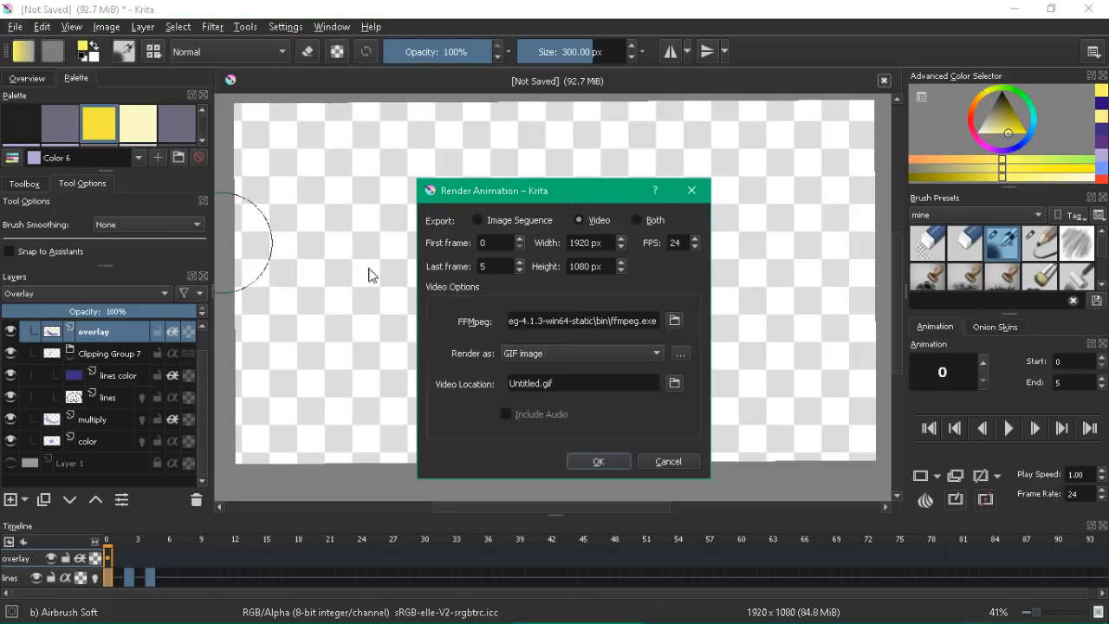
pyautogui.moveTo(563, 188); pyautogui.dragTo(820, 86)
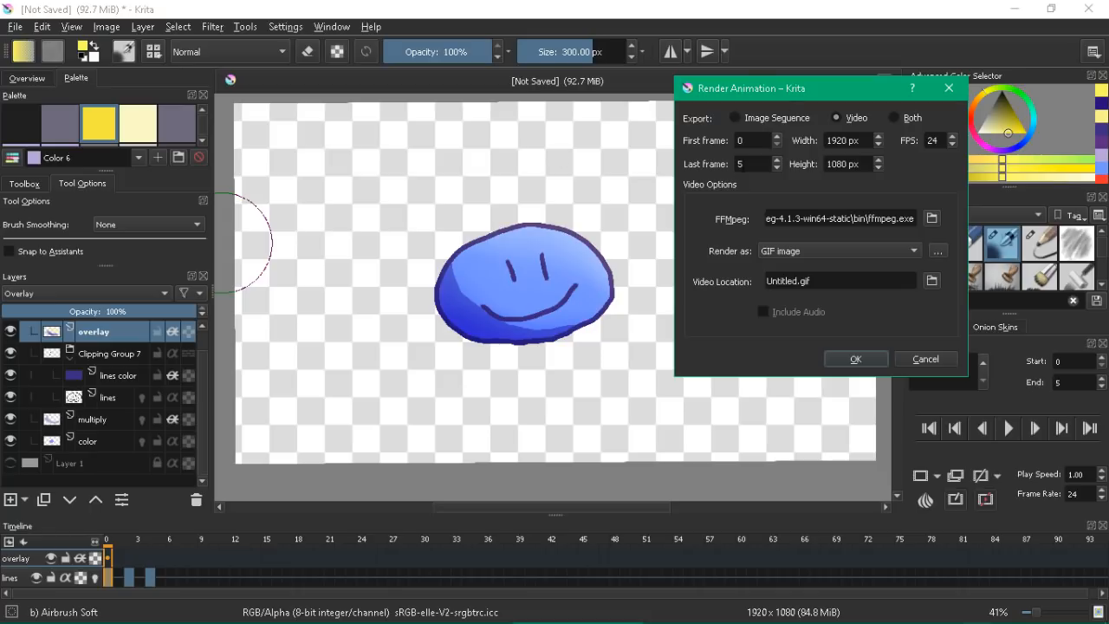
pyautogui.moveTo(743, 91); pyautogui.dragTo(778, 71)
pyautogui.click(771, 98)
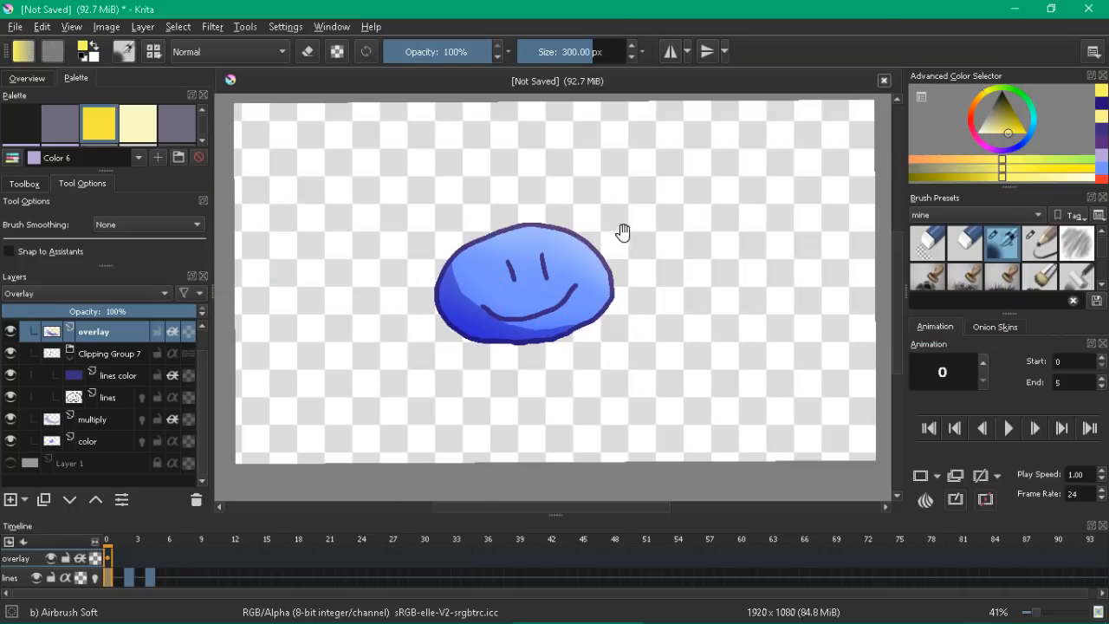
# Step: Look over the list of dockers that can be shown or hidden in the workspace, and close it
pyautogui.moveTo(588, 239); pyautogui.dragTo(570, 237)
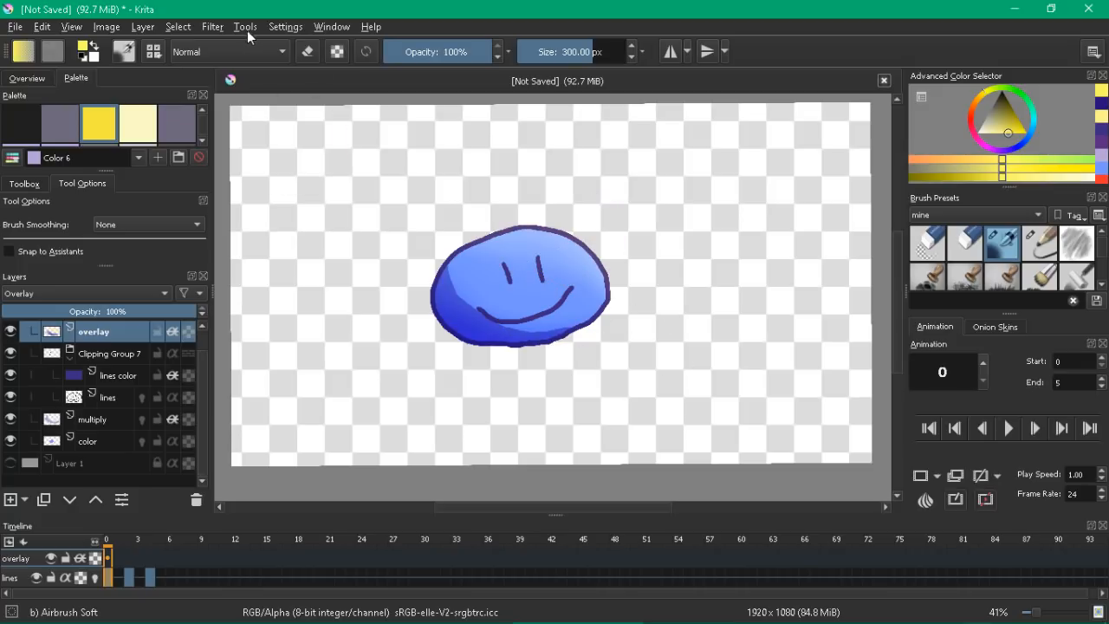
pyautogui.click(286, 27)
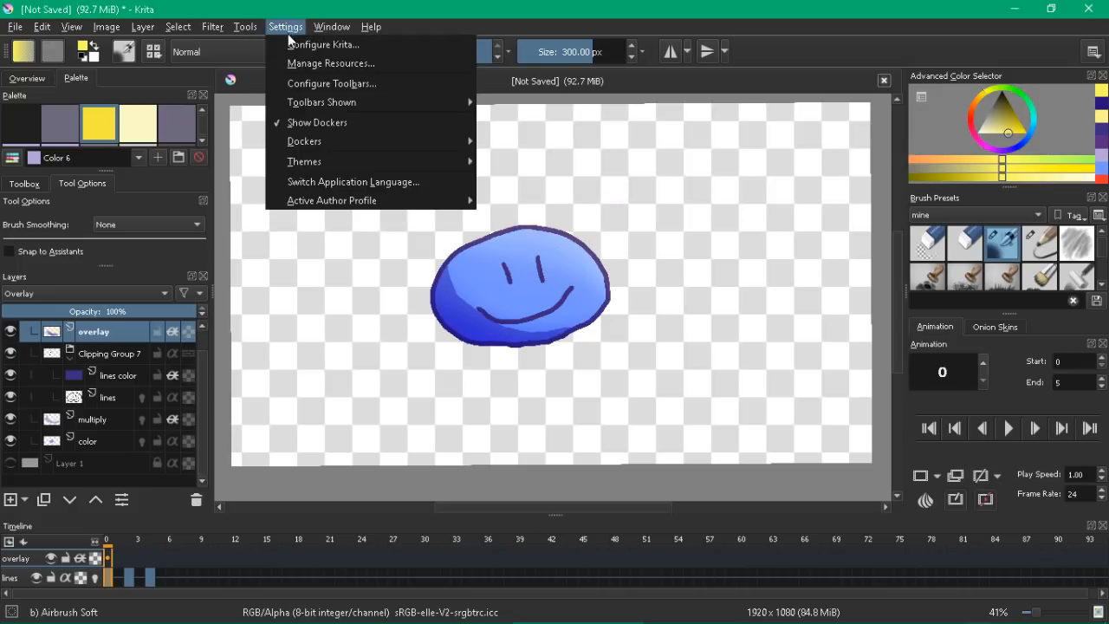
pyautogui.moveTo(307, 139)
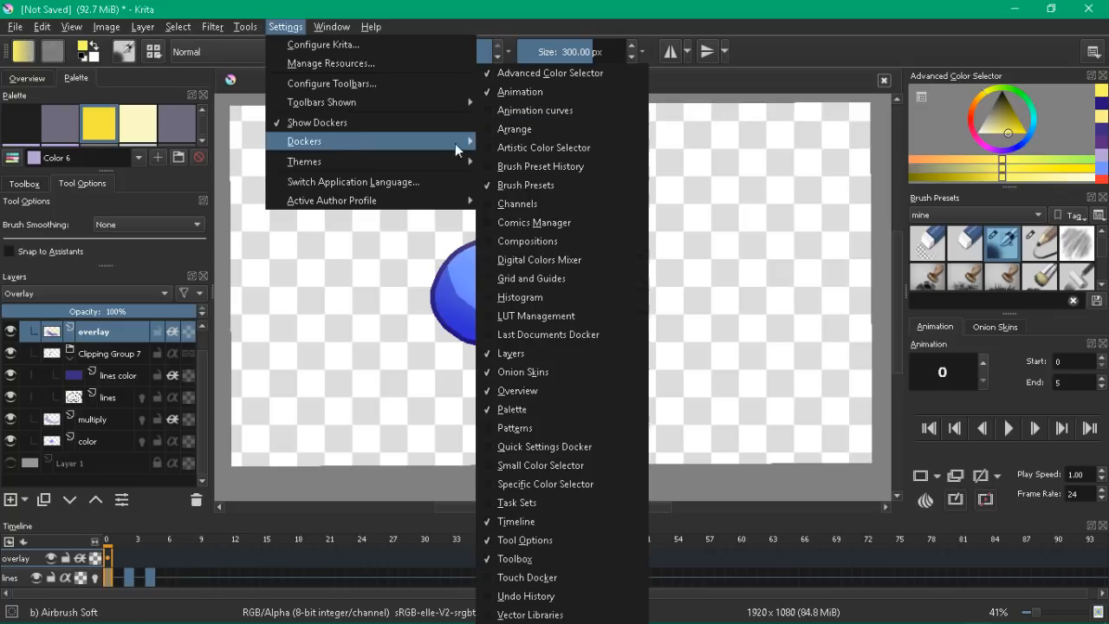
pyautogui.click(414, 260)
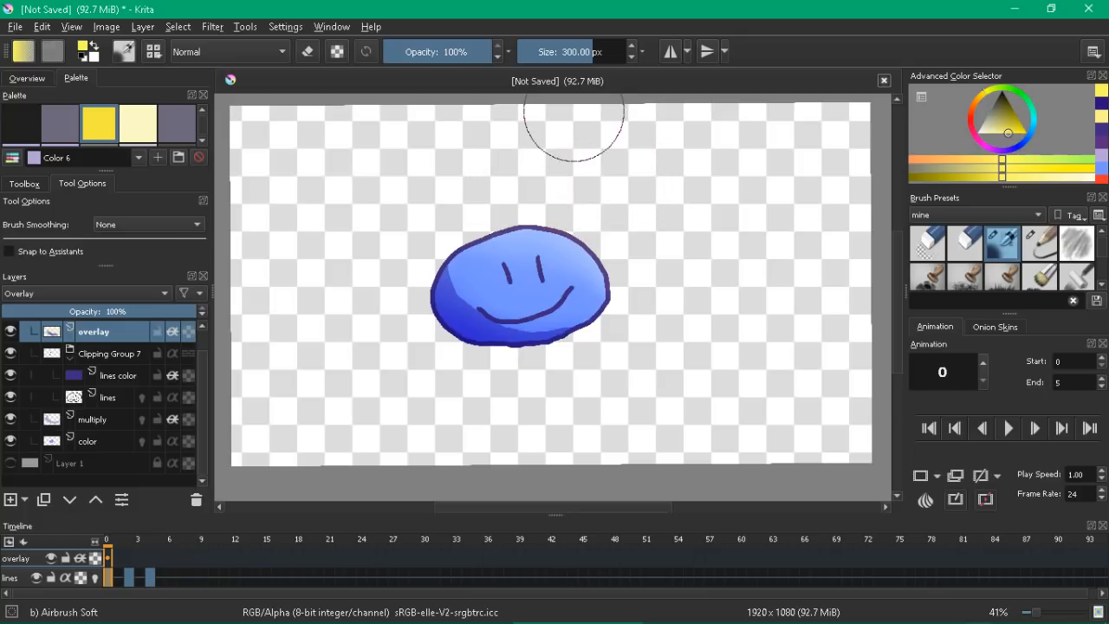
# Step: Switch to File Explorer and show the software folder containing the extracted FFmpeg build
pyautogui.moveTo(646, 172)
pyautogui.mouseDown()
pyautogui.moveTo(639, 163)
pyautogui.moveTo(656, 173)
pyautogui.moveTo(648, 181)
pyautogui.mouseUp()
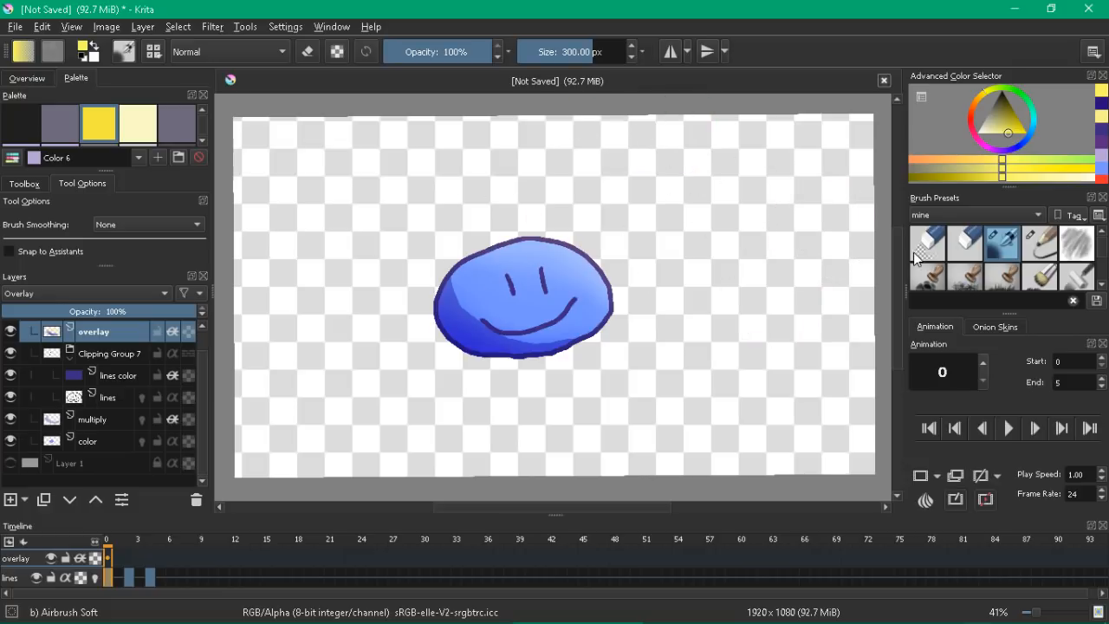
pyautogui.moveTo(398, 617)
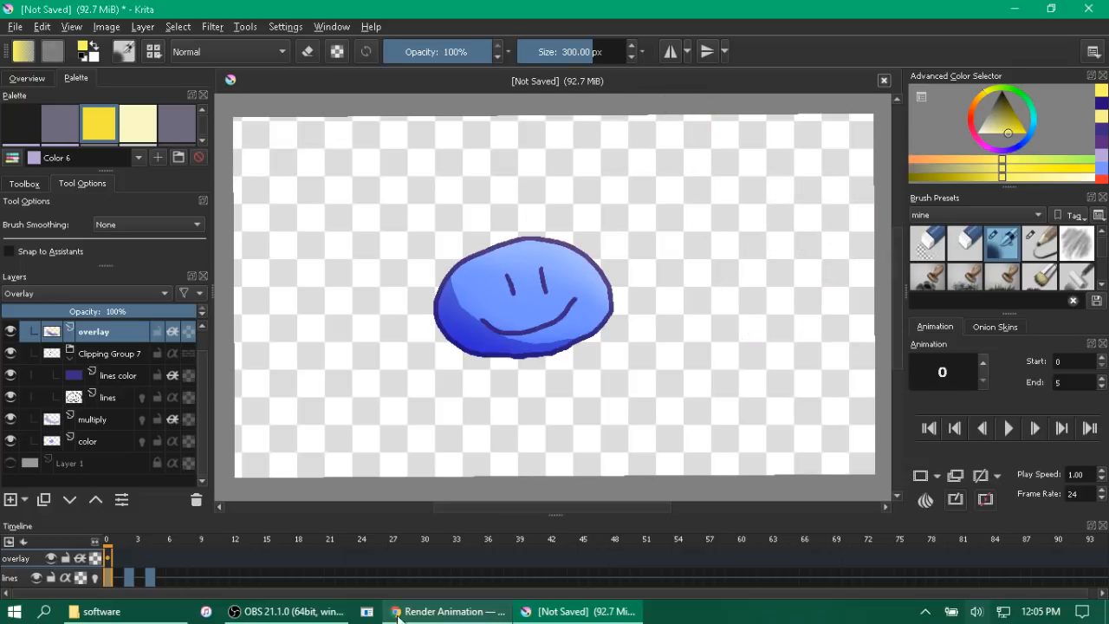
pyautogui.click(101, 611)
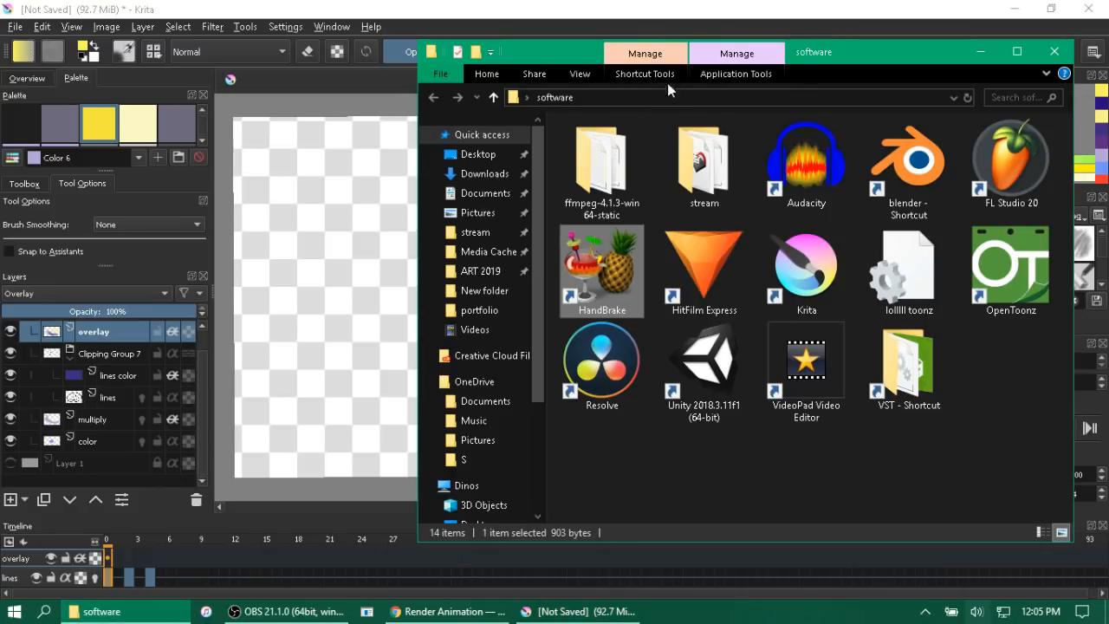
# Step: Look over the programs in the software folder, selecting the Audacity and Blender shortcuts in turn
pyautogui.moveTo(870, 57); pyautogui.dragTo(510, 68)
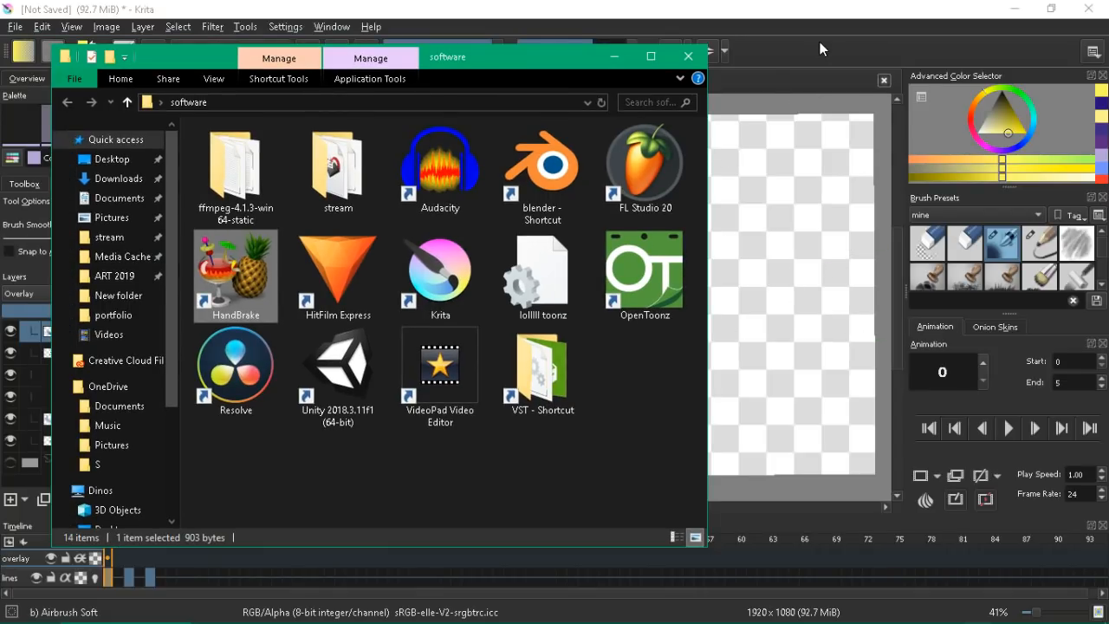
pyautogui.moveTo(541, 62); pyautogui.dragTo(481, 23)
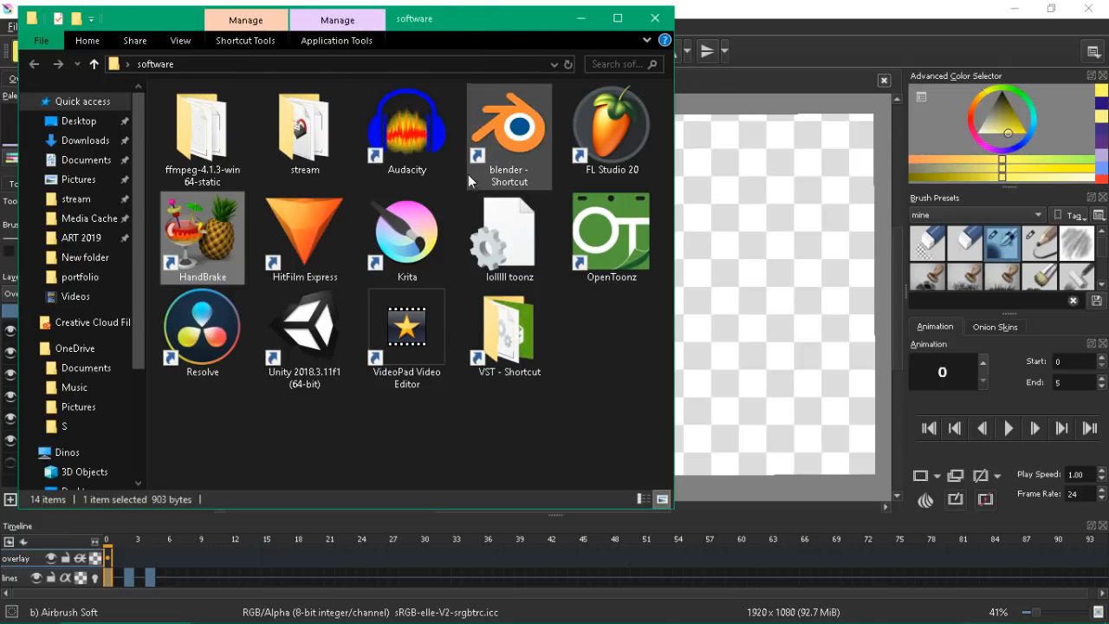
pyautogui.click(413, 147)
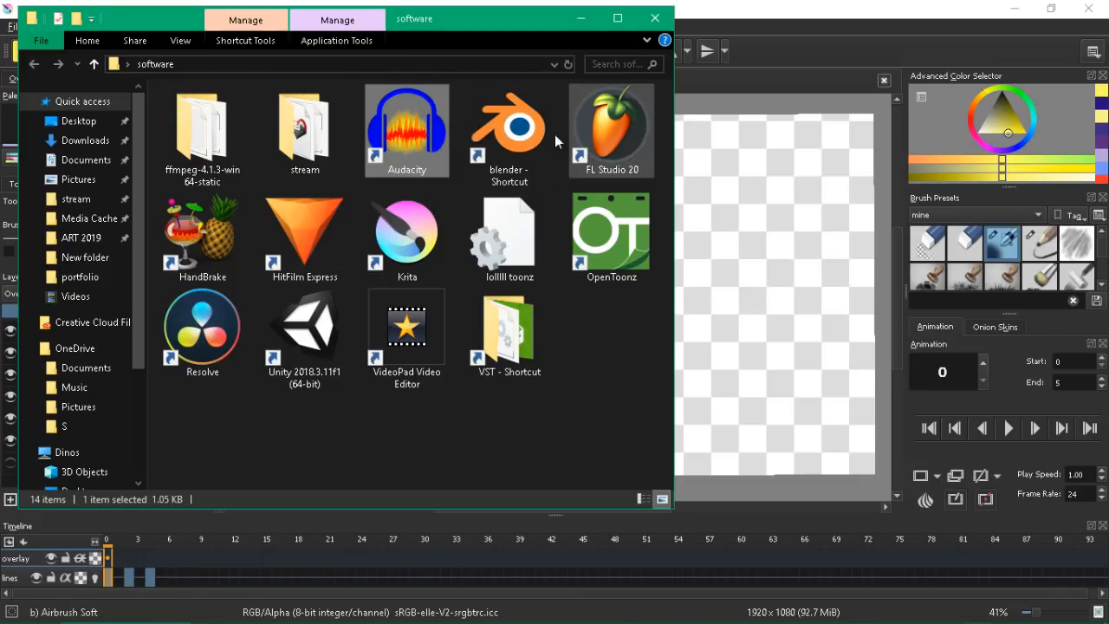
pyautogui.click(502, 156)
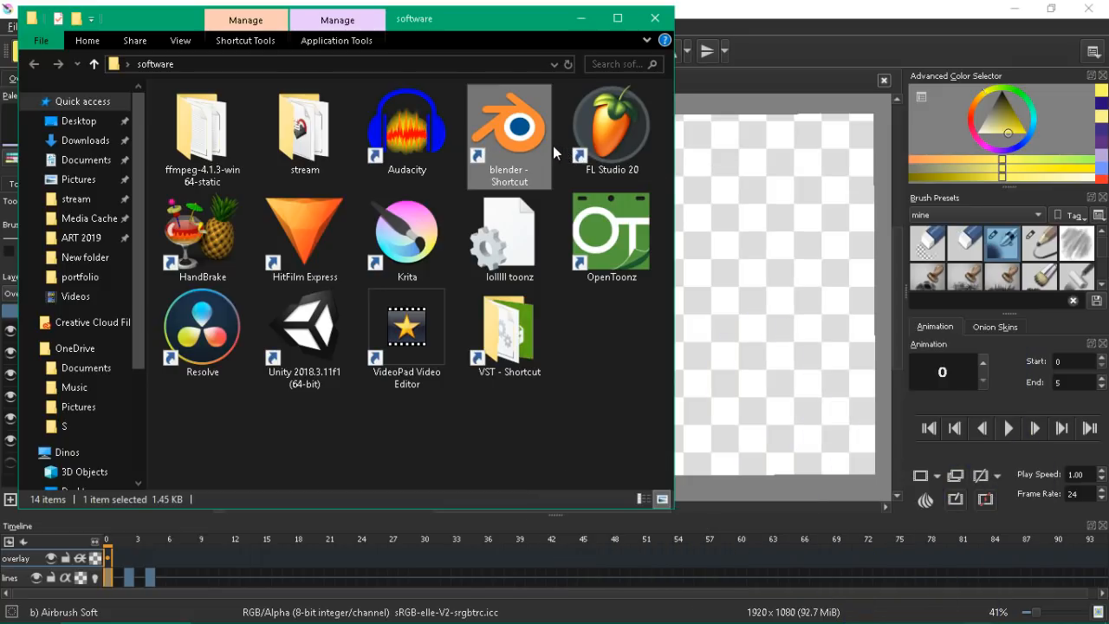
pyautogui.moveTo(452, 17); pyautogui.dragTo(481, 23)
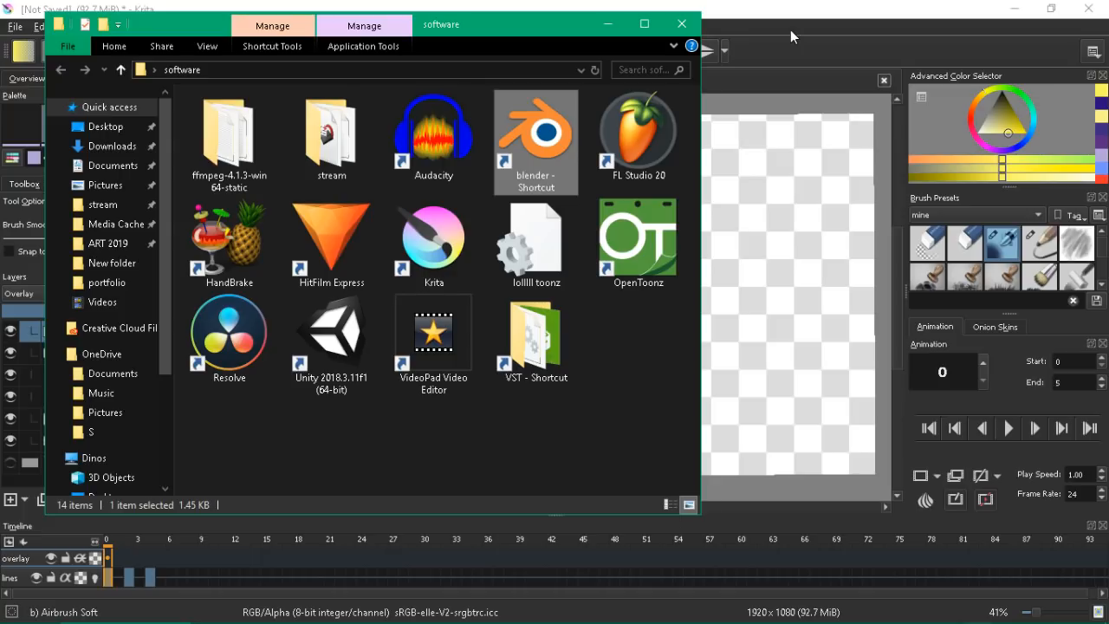
# Step: Switch to Krita, look over the file commands for saving, exporting and rendering the animation, and close the list
pyautogui.click(752, 10)
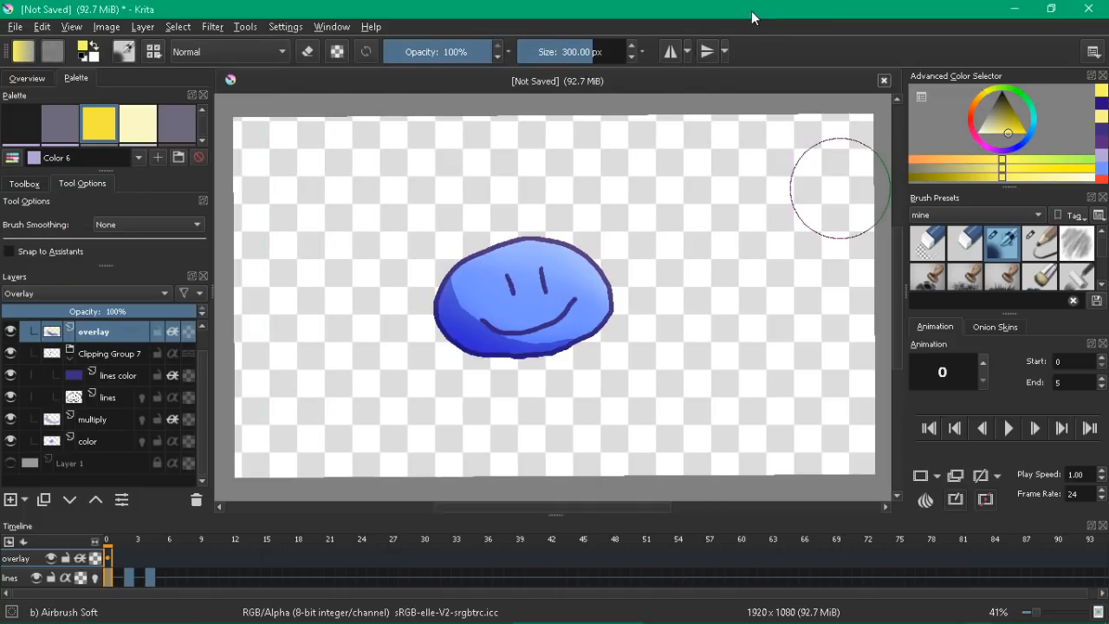
pyautogui.click(15, 27)
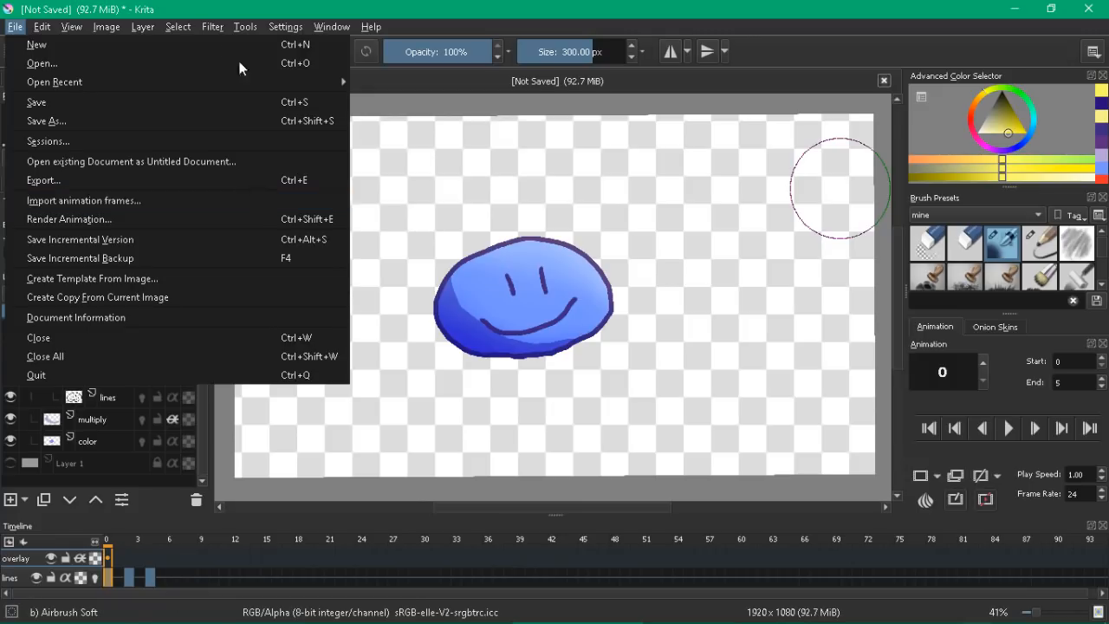
pyautogui.click(206, 6)
pyautogui.moveTo(206, 619)
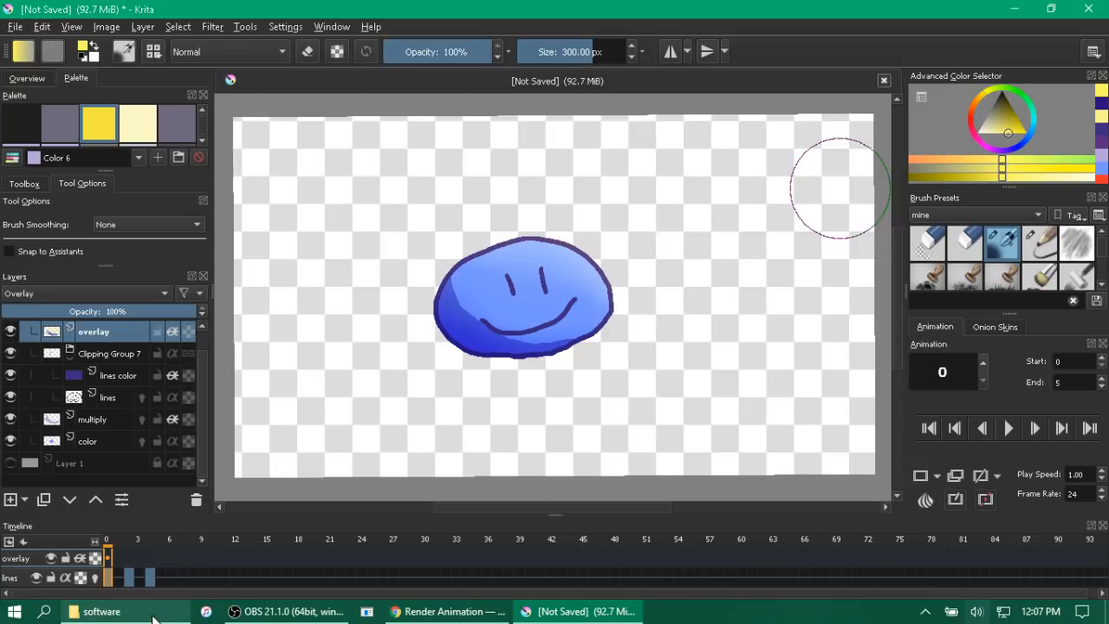
# Step: Switch to File Explorer and examine the software folder's other programs, selecting the Resolve, OpenToonz and HandBrake shortcuts
pyautogui.click(101, 611)
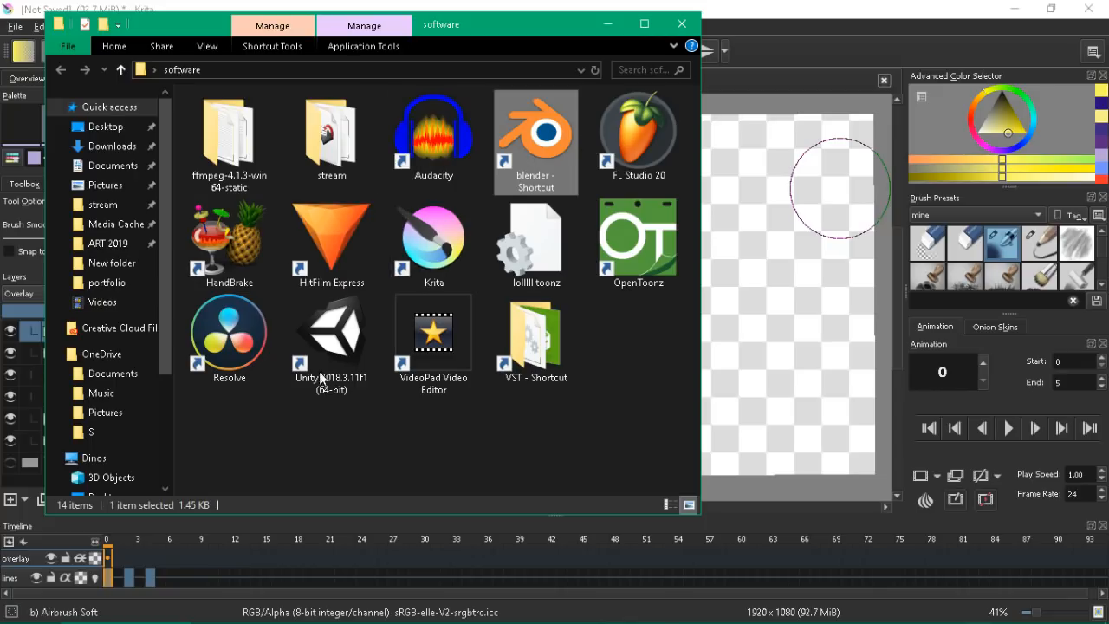
pyautogui.click(208, 347)
pyautogui.click(611, 258)
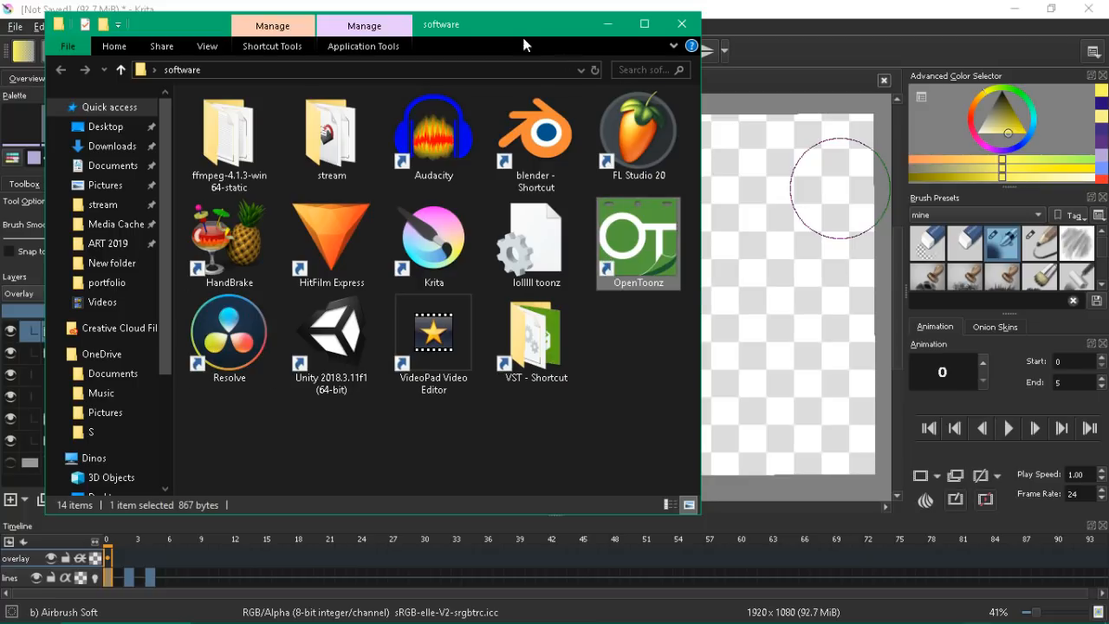
pyautogui.moveTo(498, 33); pyautogui.dragTo(487, 30)
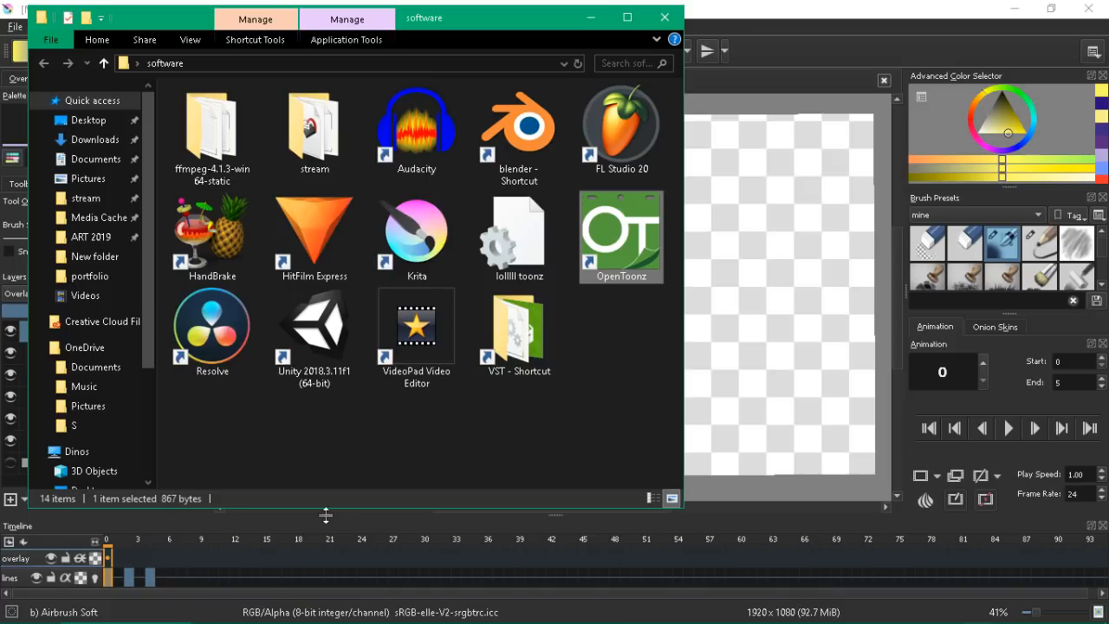
pyautogui.click(230, 410)
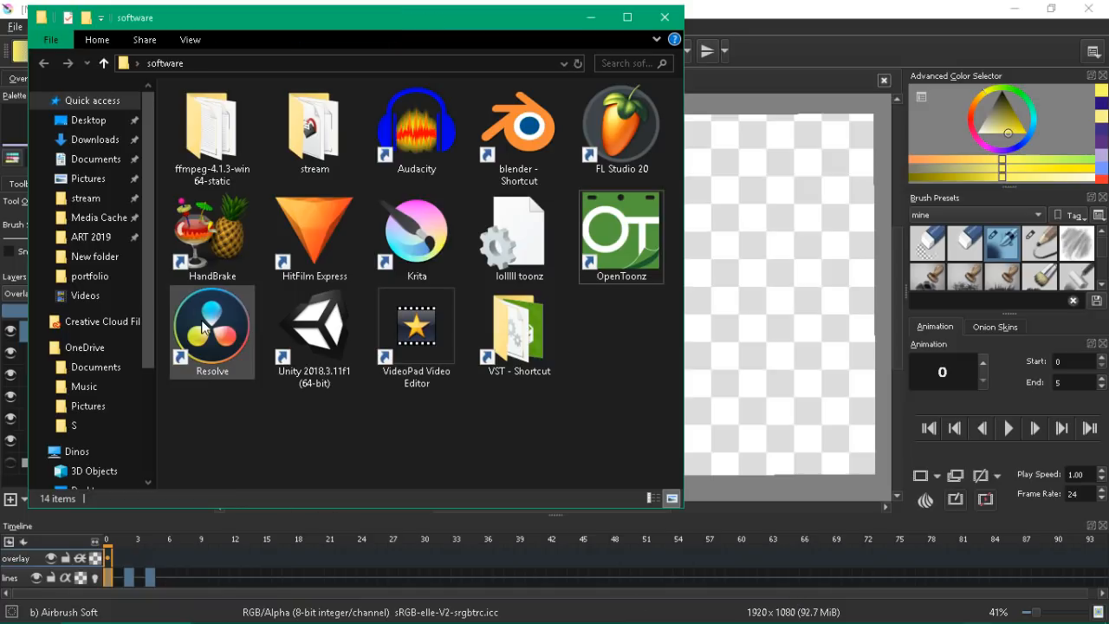
pyautogui.click(205, 327)
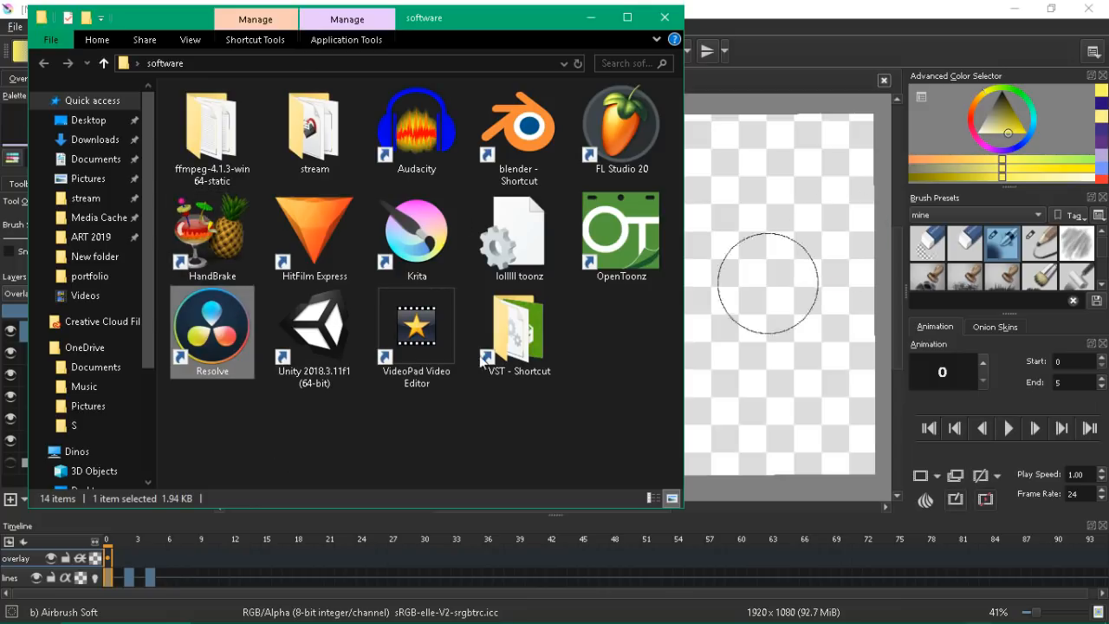
pyautogui.click(241, 236)
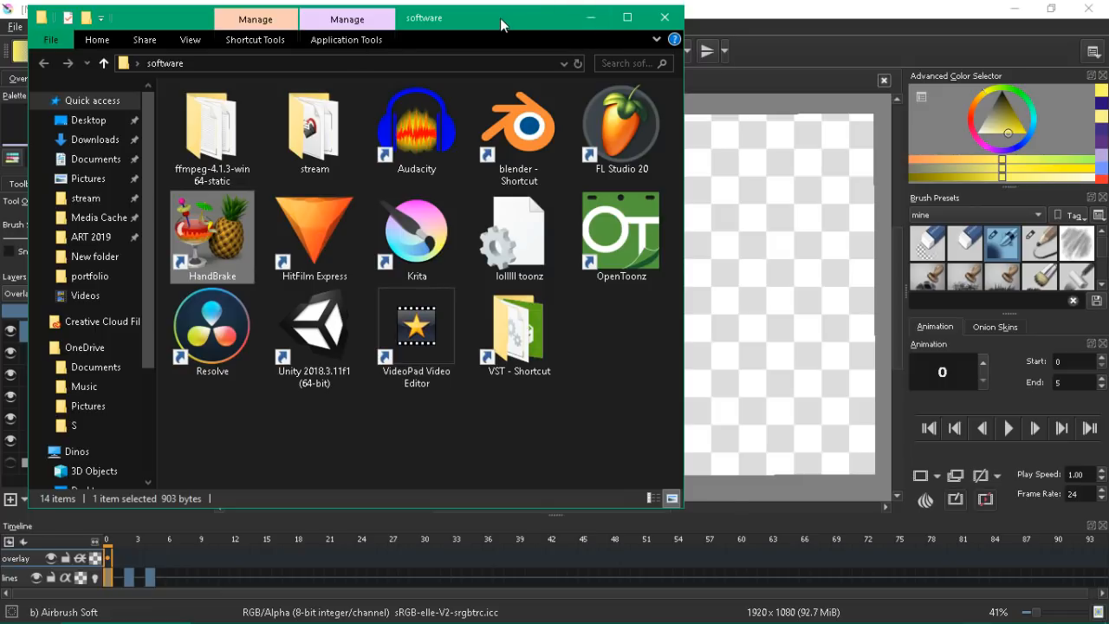
pyautogui.moveTo(502, 23); pyautogui.dragTo(711, 26)
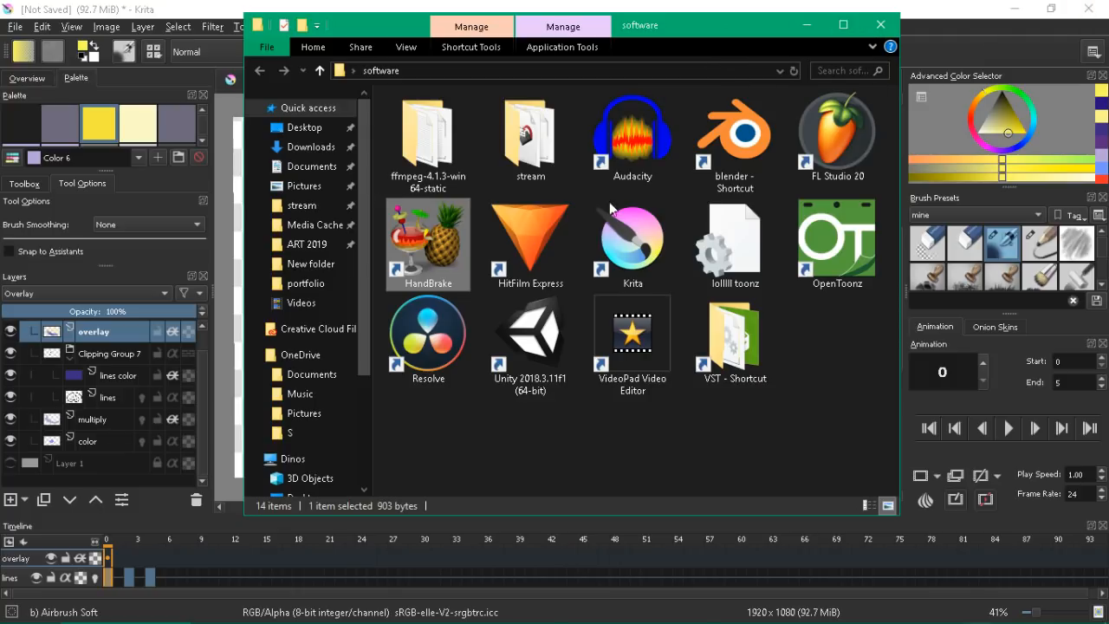
# Step: Switch to Krita and look over the shaded smiley on its transparent canvas
pyautogui.click(921, 26)
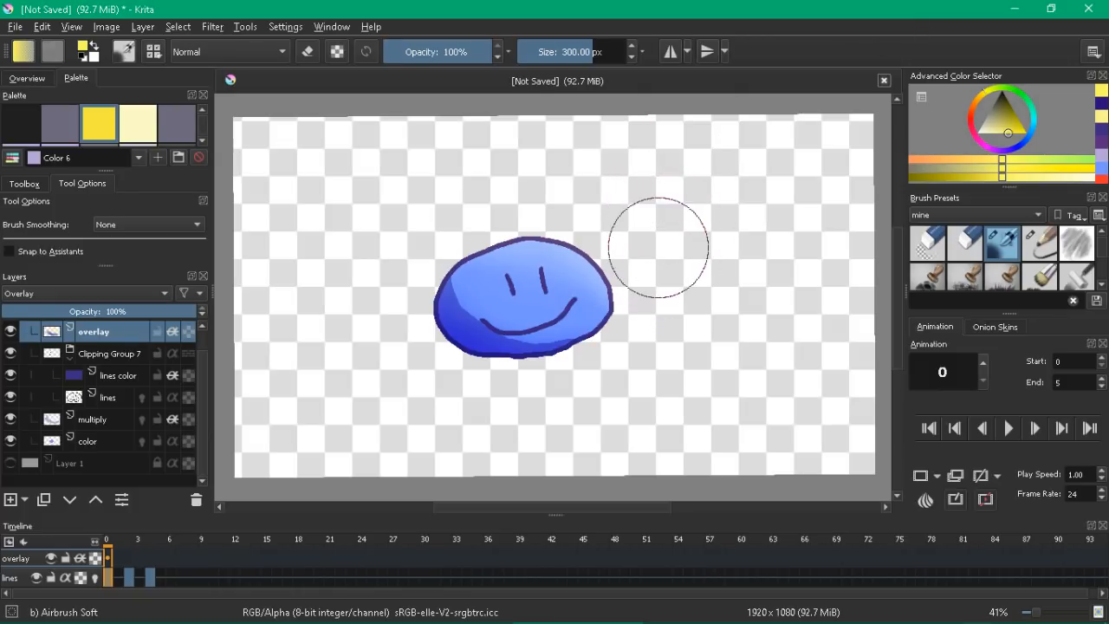
pyautogui.scroll(-1, 658, 248)
pyautogui.scroll(1, 658, 248)
pyautogui.scroll(-1, 661, 248)
pyautogui.scroll(1, 661, 249)
pyautogui.scroll(-1, 661, 249)
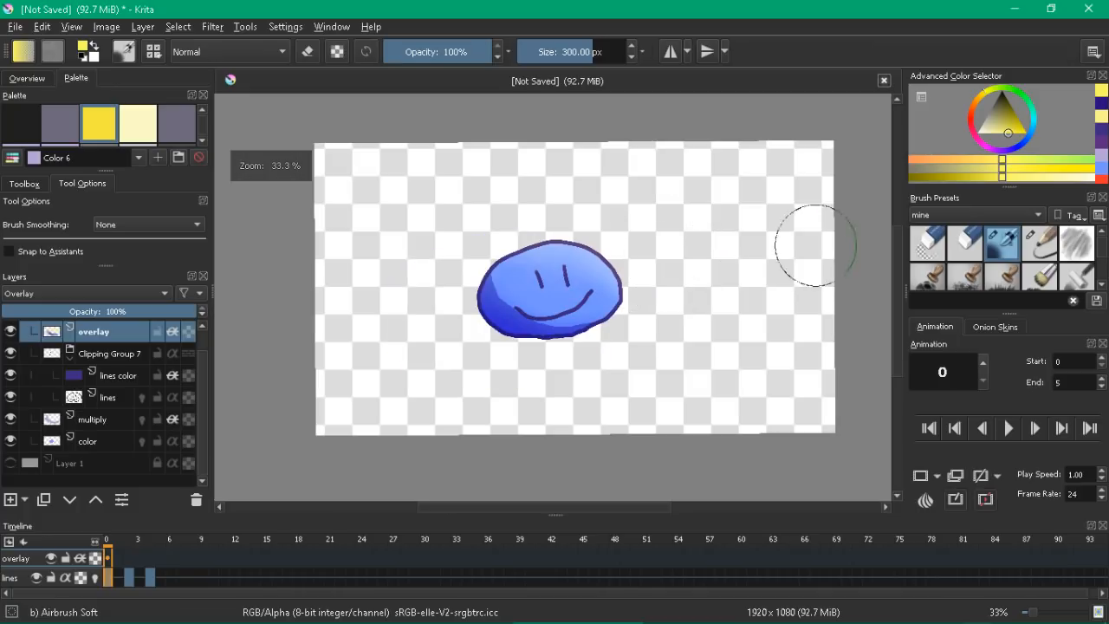
pyautogui.moveTo(710, 265); pyautogui.dragTo(690, 274)
pyautogui.moveTo(587, 305)
pyautogui.mouseDown()
pyautogui.moveTo(599, 287)
pyautogui.moveTo(608, 293)
pyautogui.moveTo(599, 274)
pyautogui.moveTo(568, 270)
pyautogui.moveTo(585, 273)
pyautogui.moveTo(577, 267)
pyautogui.mouseUp()
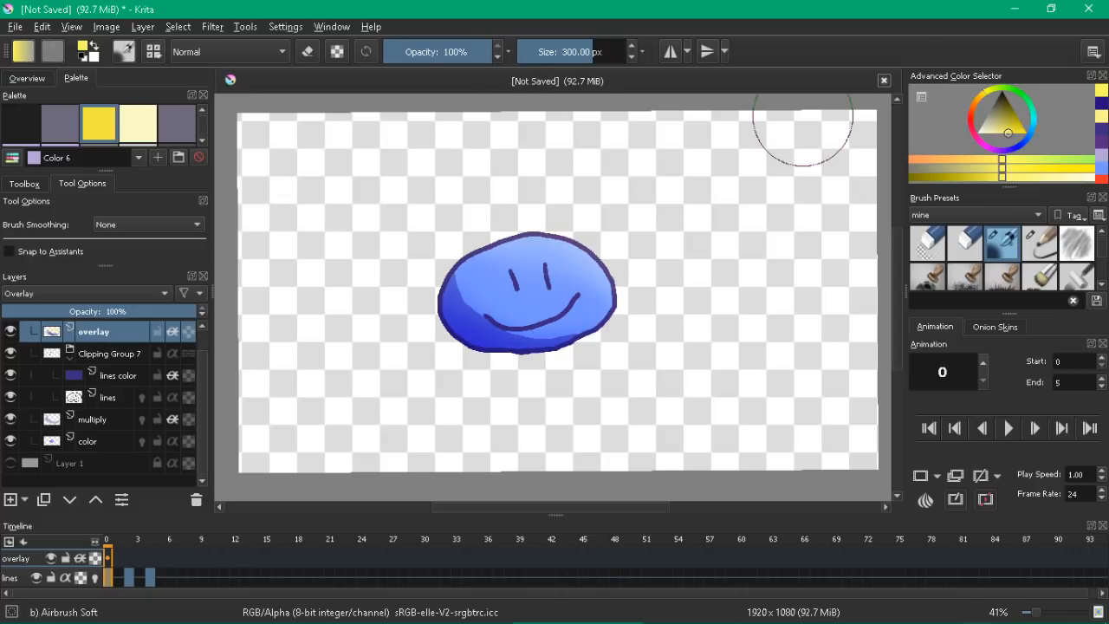
pyautogui.moveTo(824, 211); pyautogui.dragTo(813, 223)
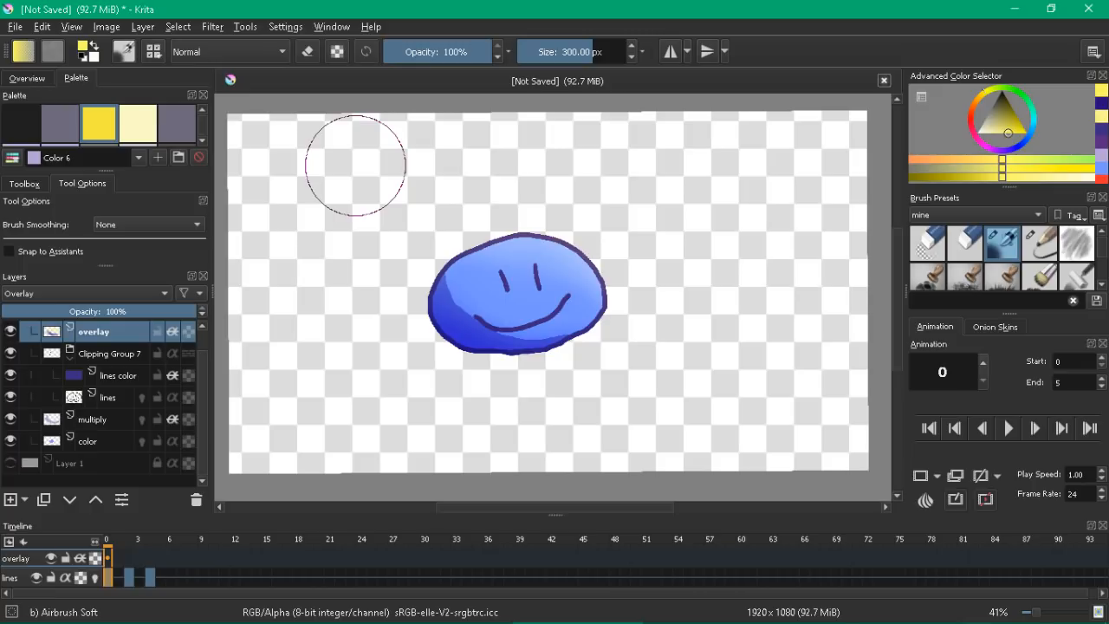
pyautogui.moveTo(312, 621)
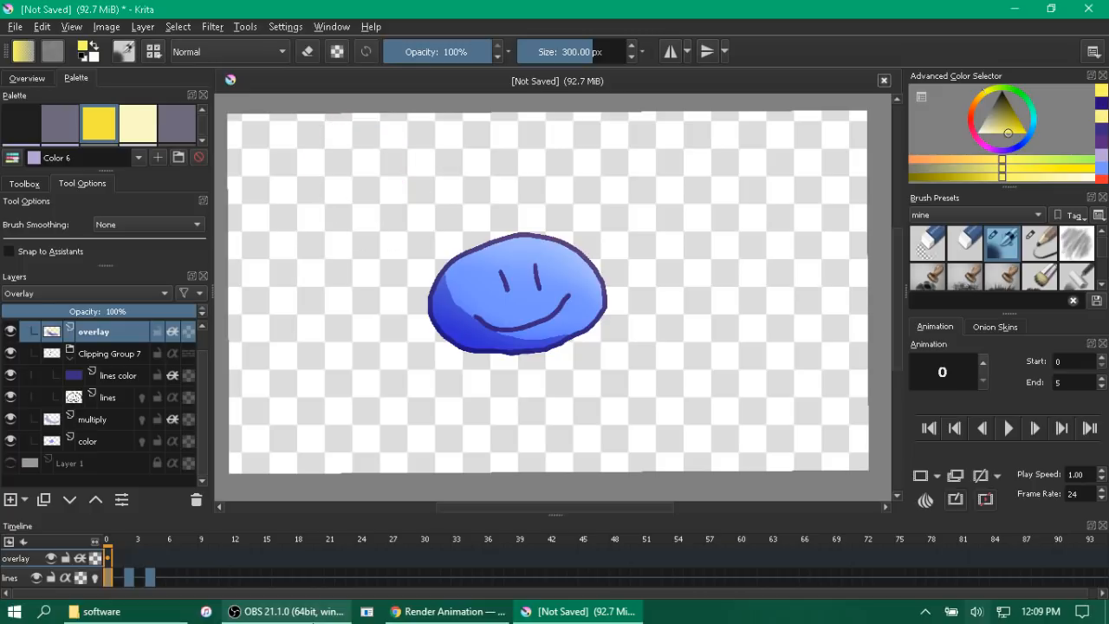